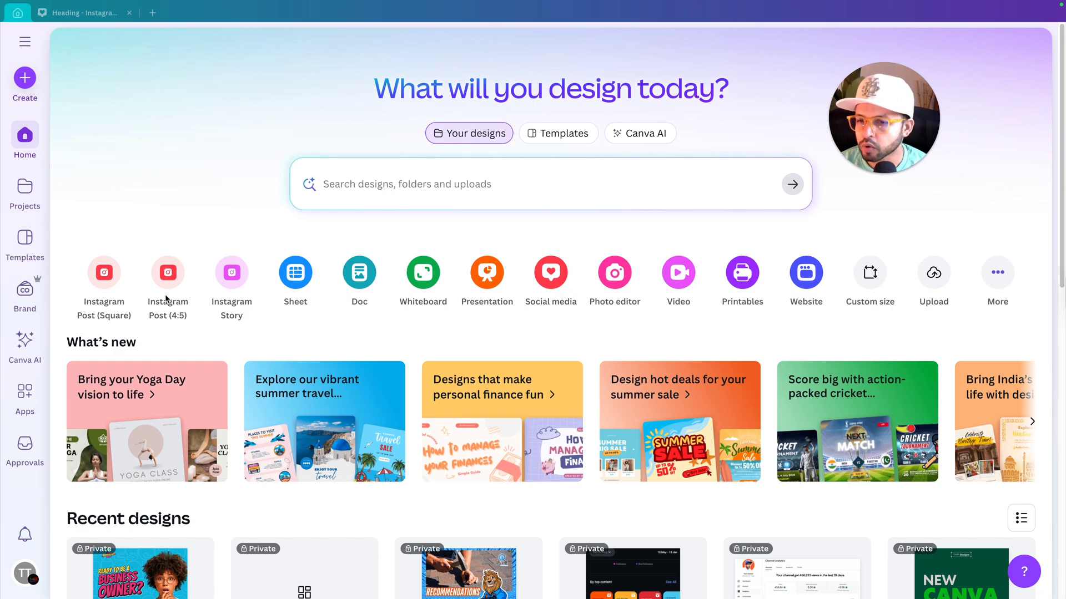
# Create a new Instagram Post (4:5) design from the Canva home page
pyautogui.click(165, 279)
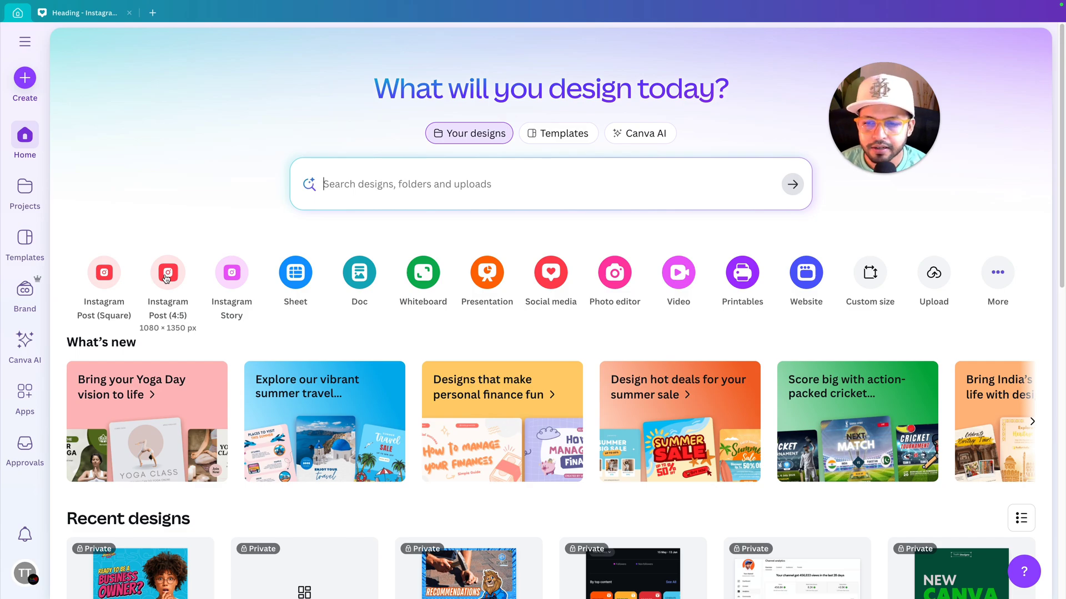
pyautogui.click(165, 278)
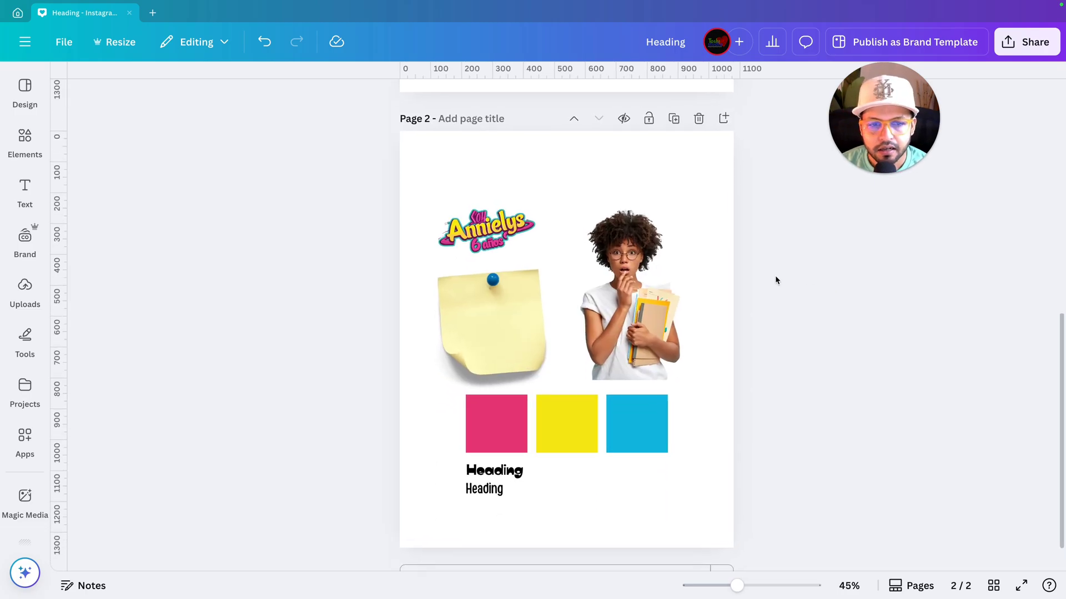
# Inspect the woman photo, logo and sticky note on page 2, then scroll up to blank page 1
pyautogui.click(628, 310)
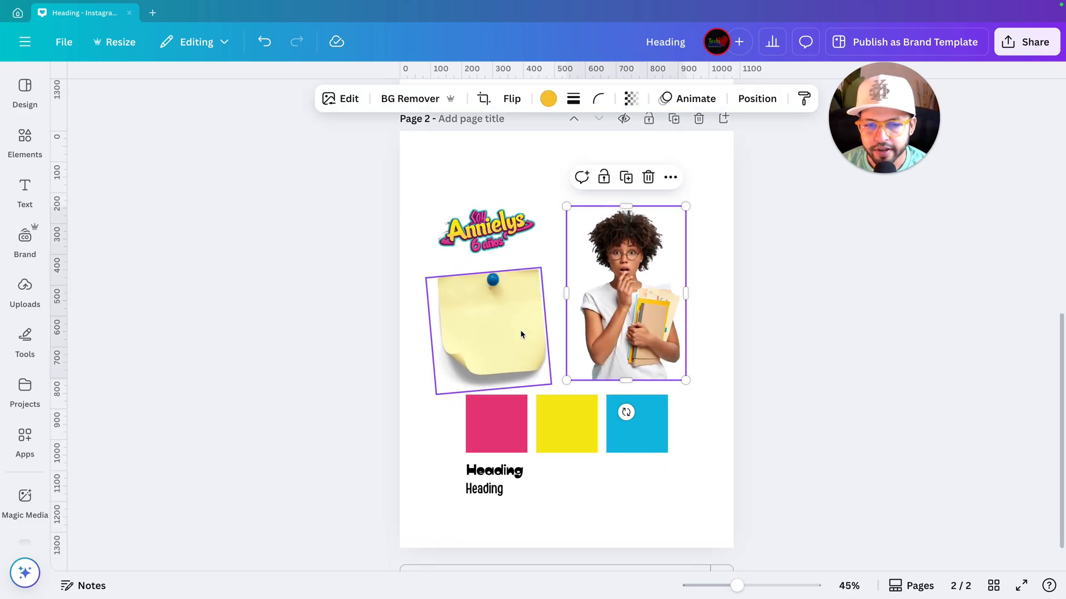
pyautogui.click(755, 300)
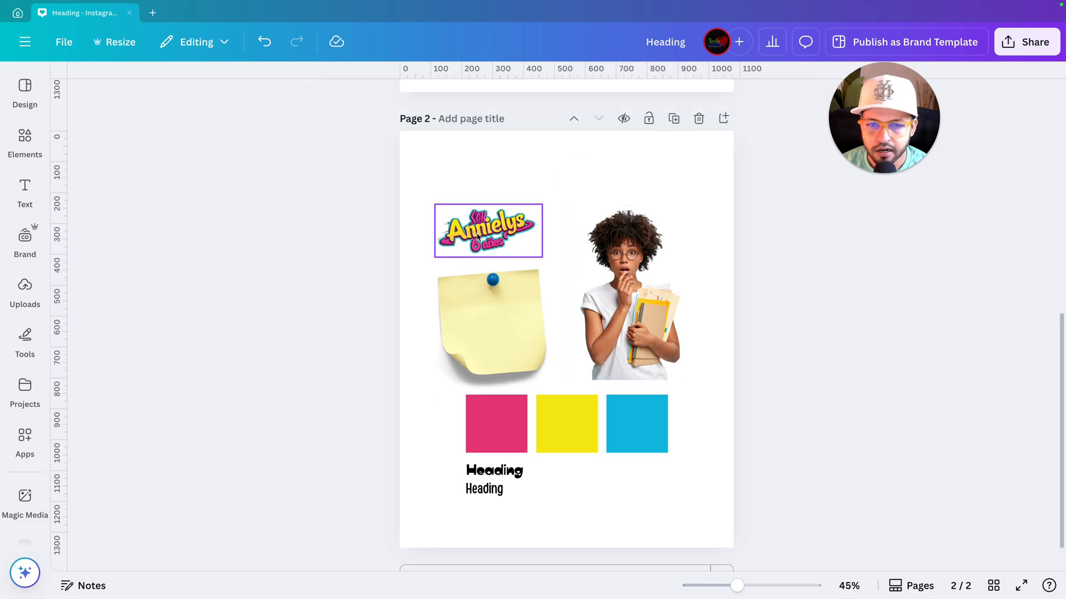
pyautogui.click(477, 237)
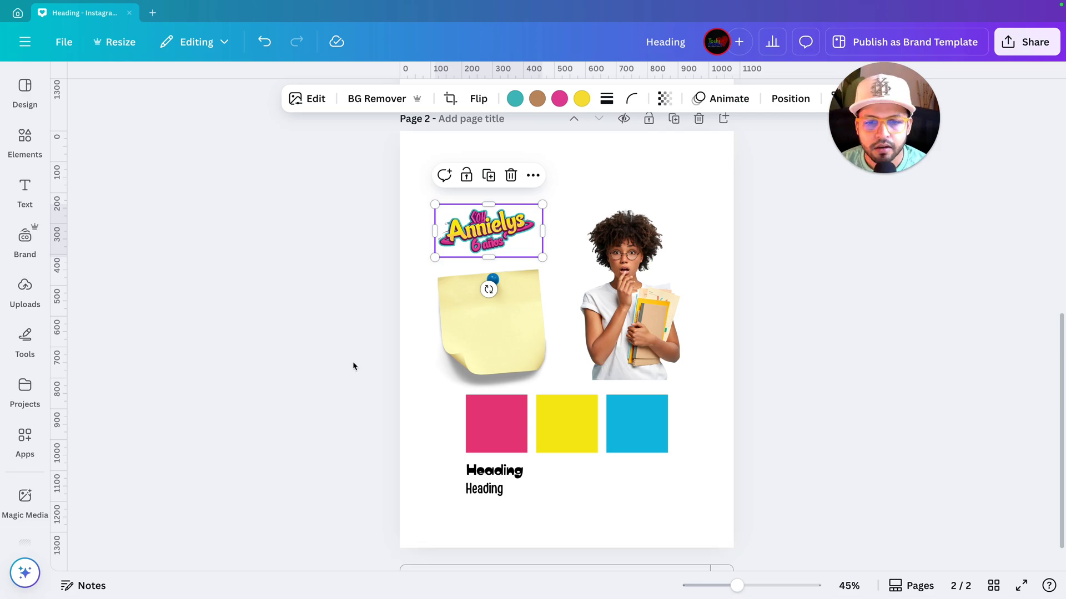
pyautogui.click(516, 332)
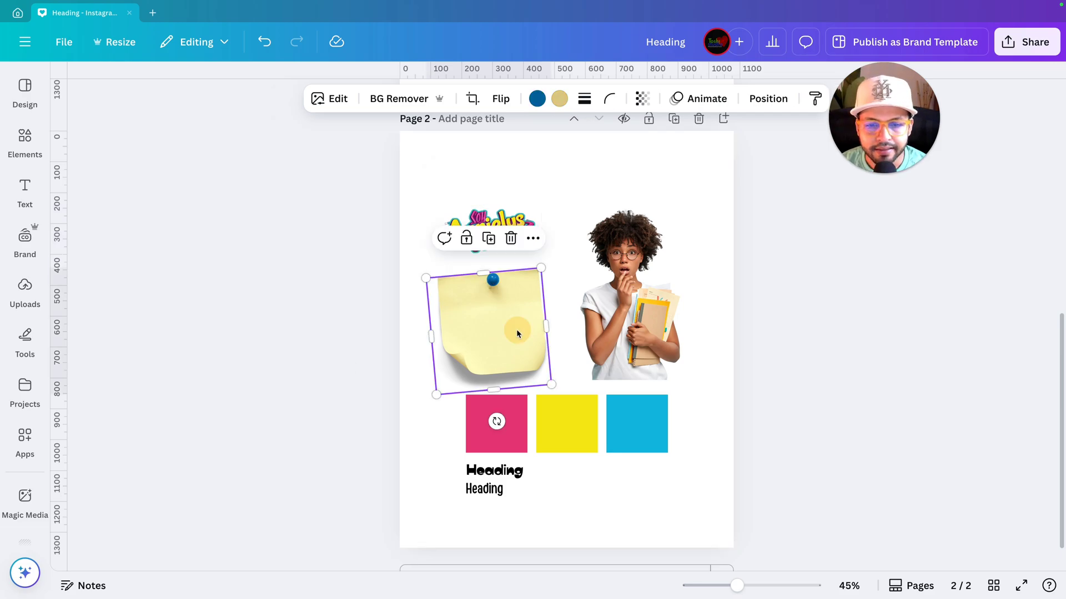
pyautogui.click(336, 329)
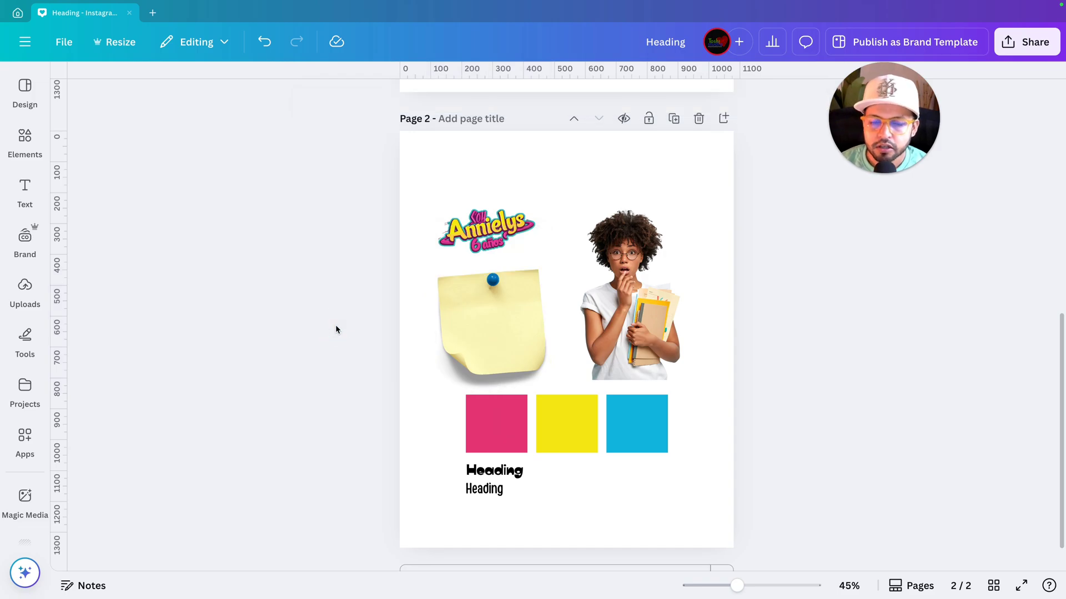
pyautogui.scroll(7, 335, 329)
pyautogui.scroll(2, 335, 329)
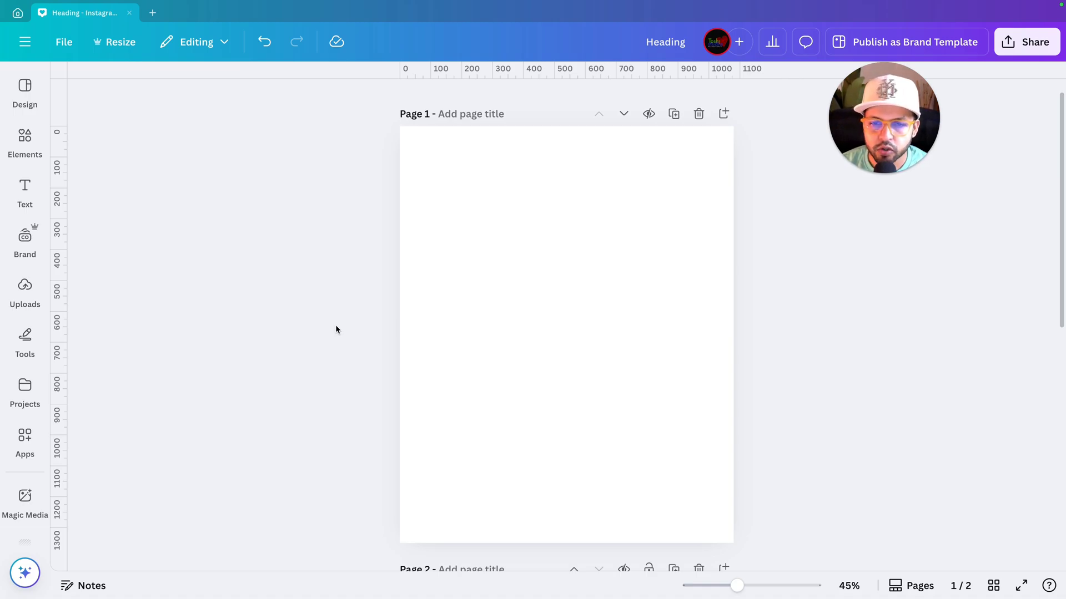
# Give page 1 a background of the document's blue #10b5dd
pyautogui.click(510, 294)
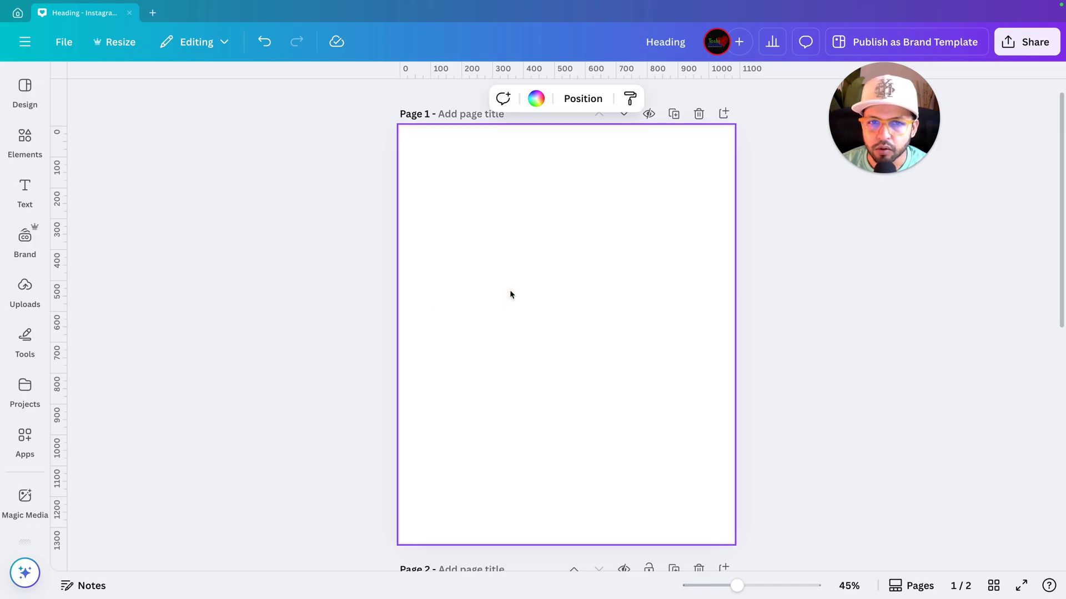
pyautogui.click(536, 99)
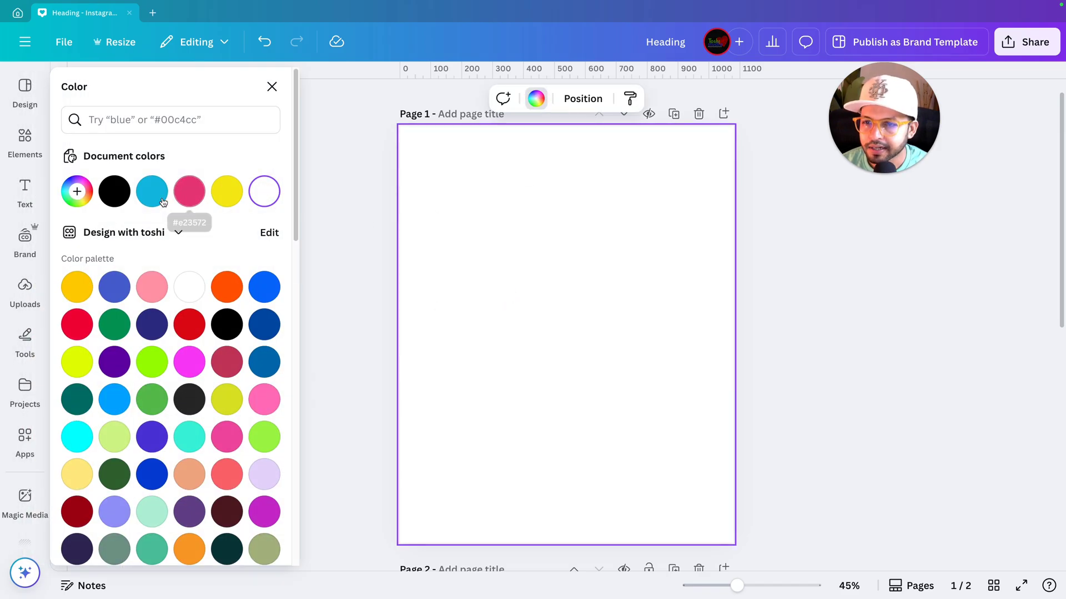
pyautogui.click(152, 191)
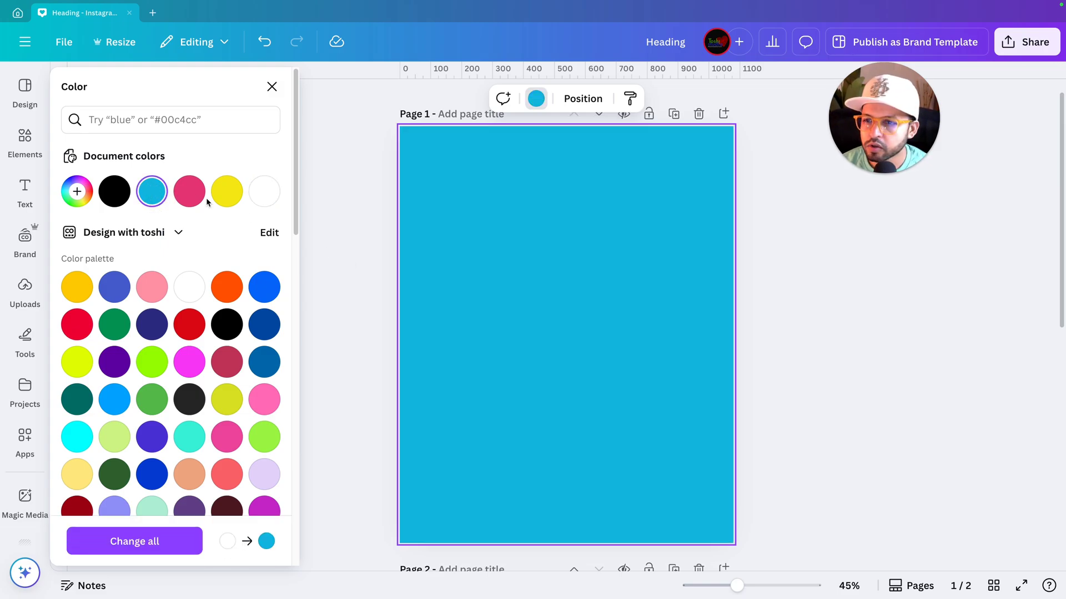
pyautogui.click(30, 193)
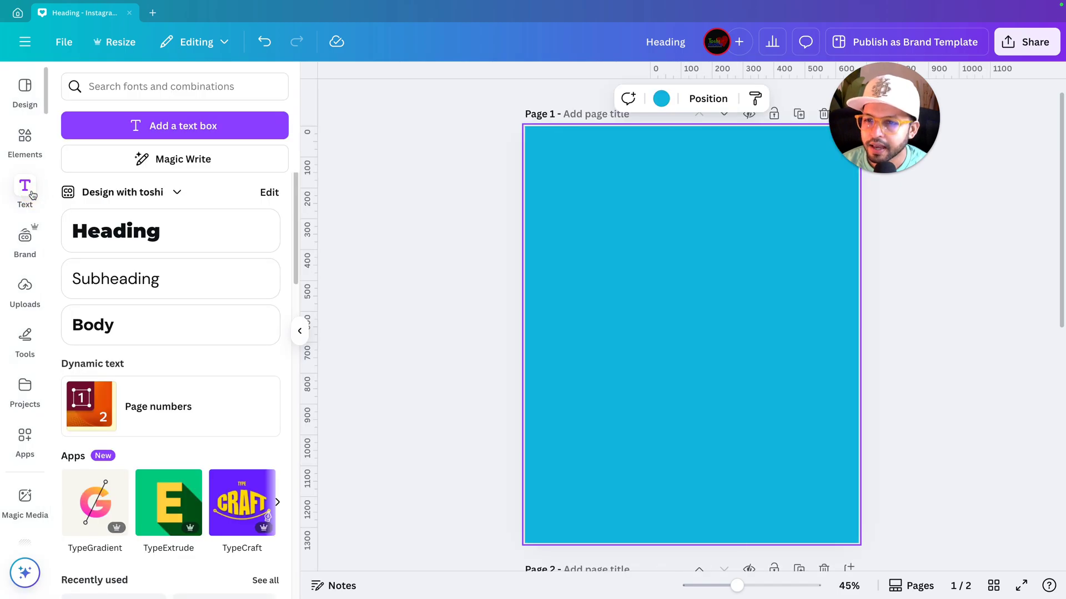
# Add a Heading text box to page 1 and set its font to Joyride
pyautogui.click(87, 242)
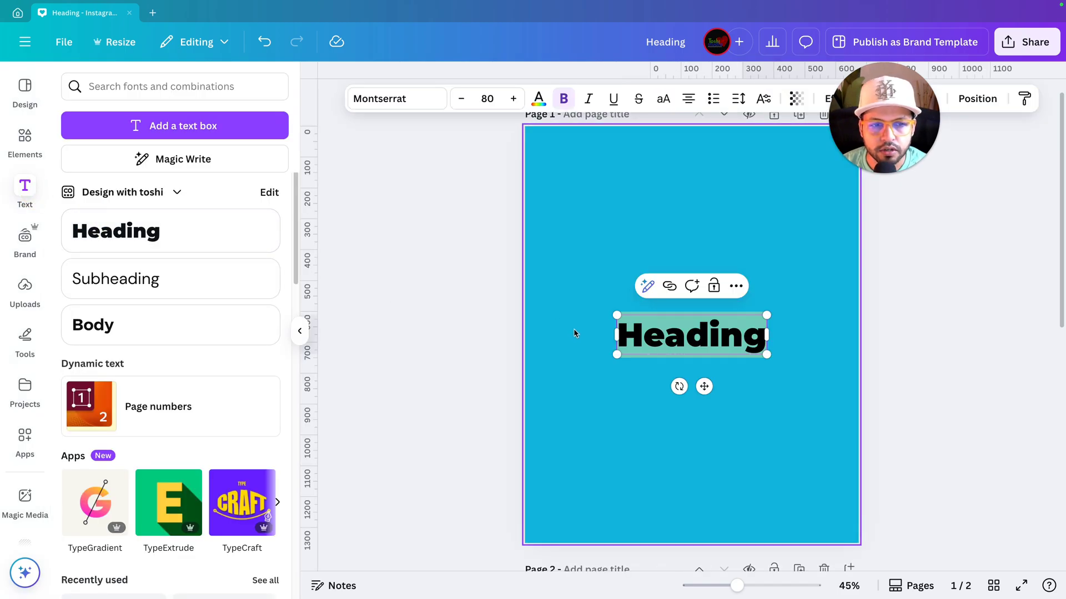
pyautogui.press('Escape')
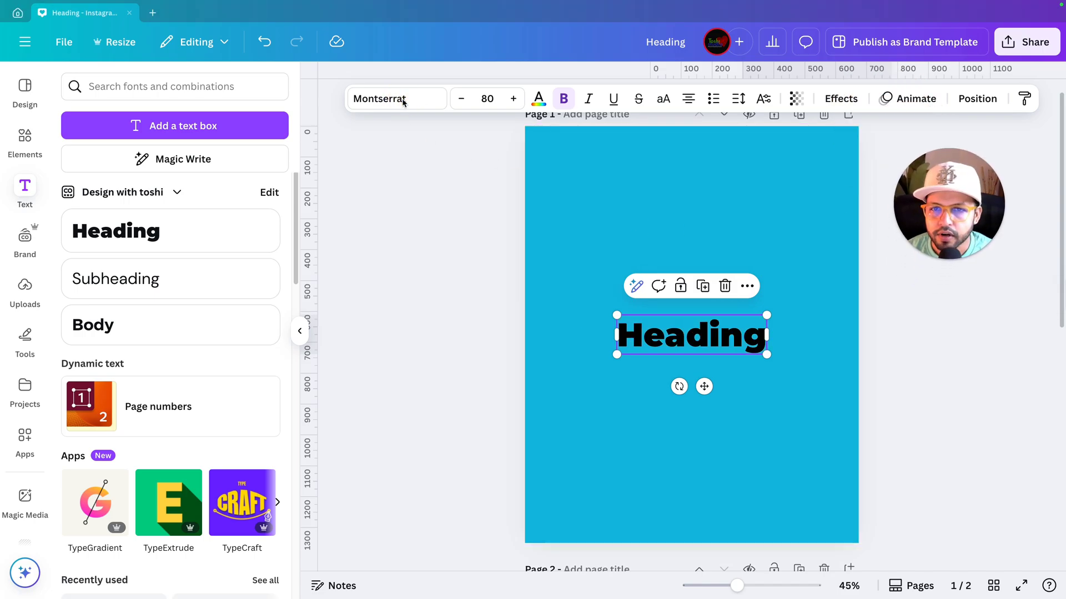
pyautogui.click(383, 104)
pyautogui.scroll(-8, 472, 298)
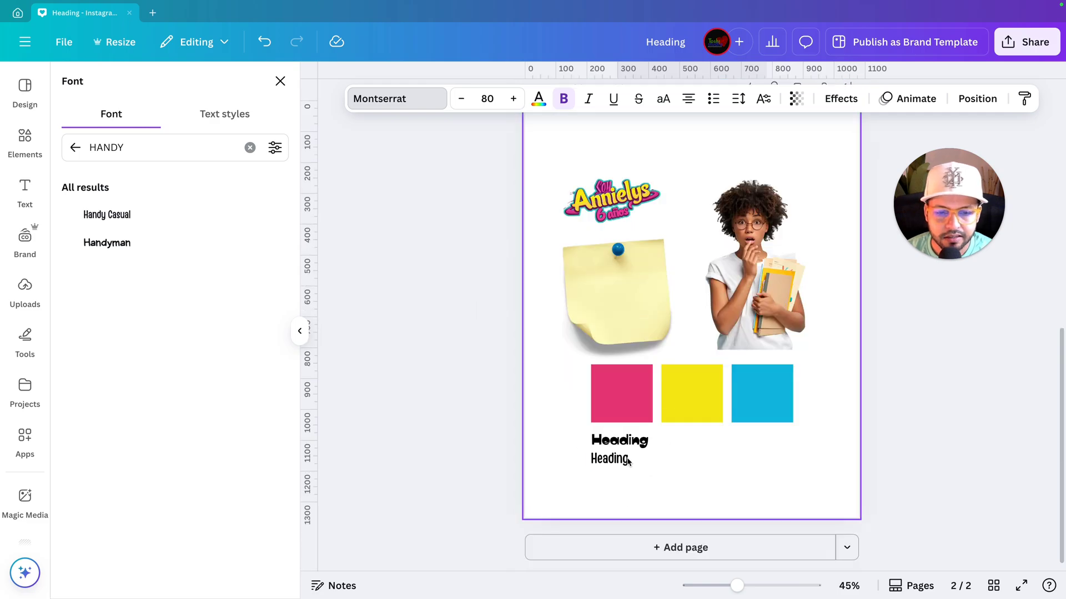
pyautogui.scroll(5, 488, 388)
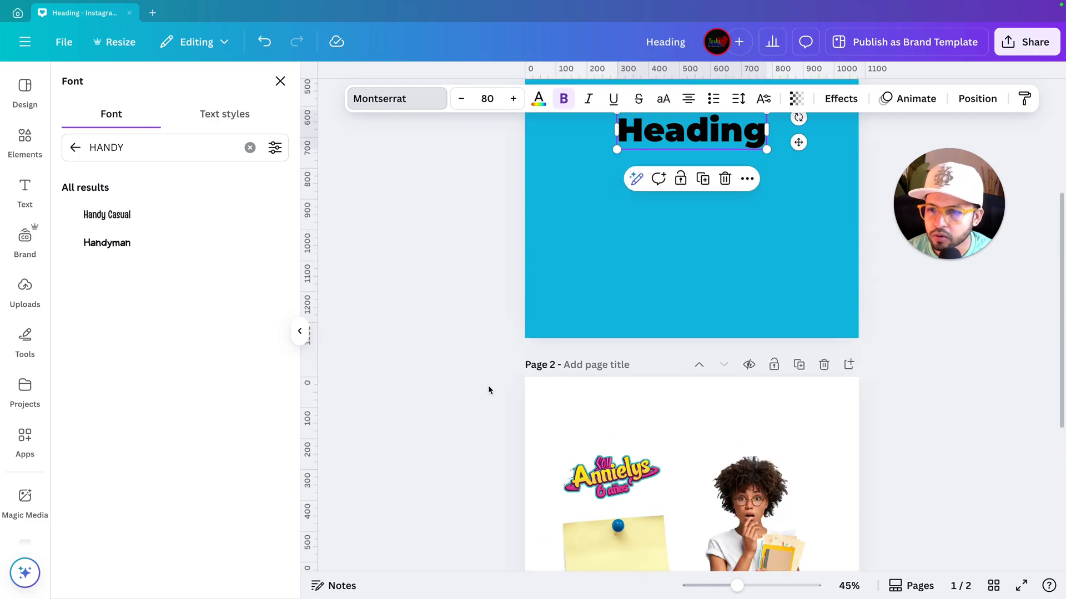
pyautogui.click(77, 147)
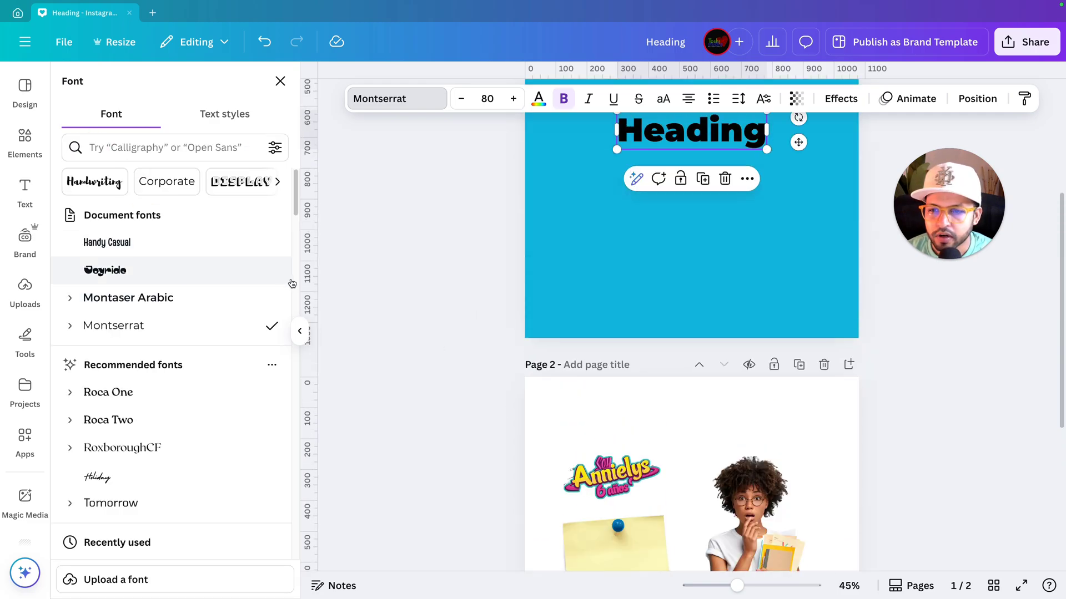
pyautogui.scroll(2, 391, 275)
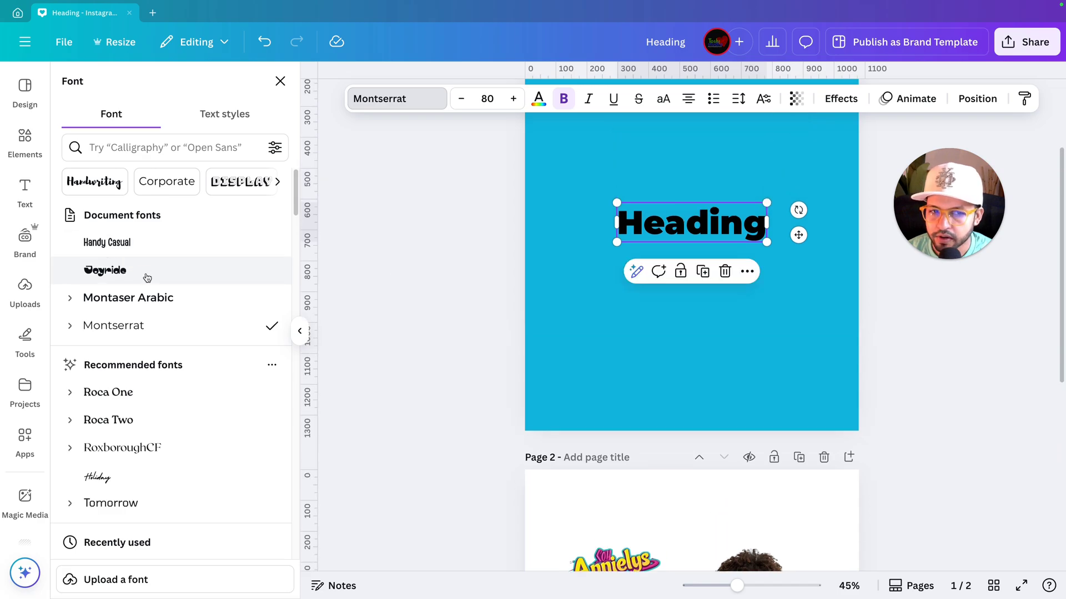
pyautogui.click(100, 271)
# Replace the placeholder word Heading with PRESCHOOL
pyautogui.scroll(2, 465, 308)
pyautogui.scroll(-2, 672, 351)
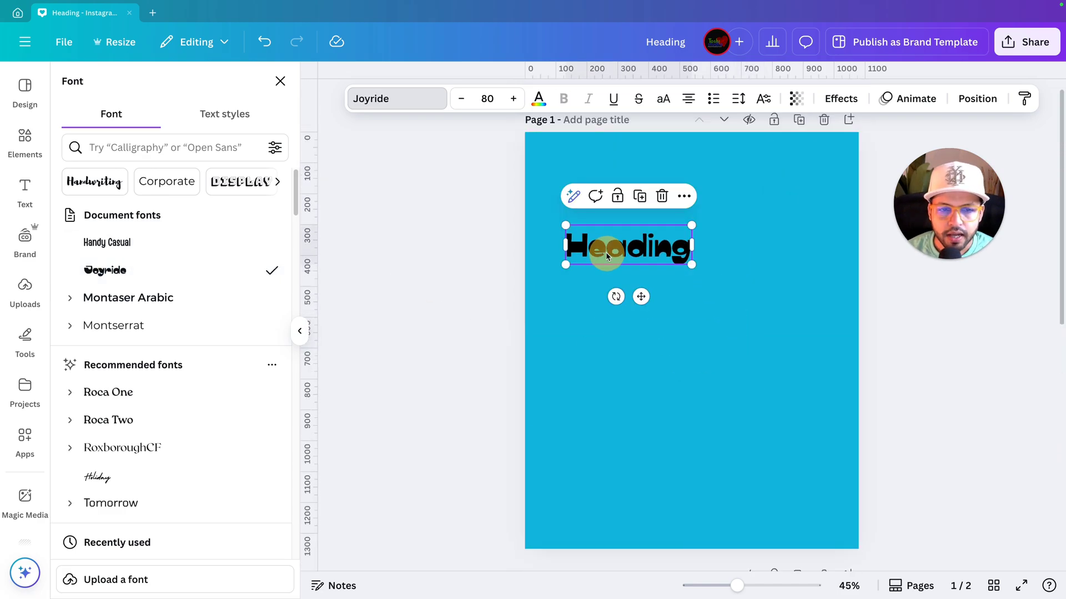
pyautogui.keyDown('ctrl'); pyautogui.scroll(1, 605, 252); pyautogui.keyUp('ctrl')
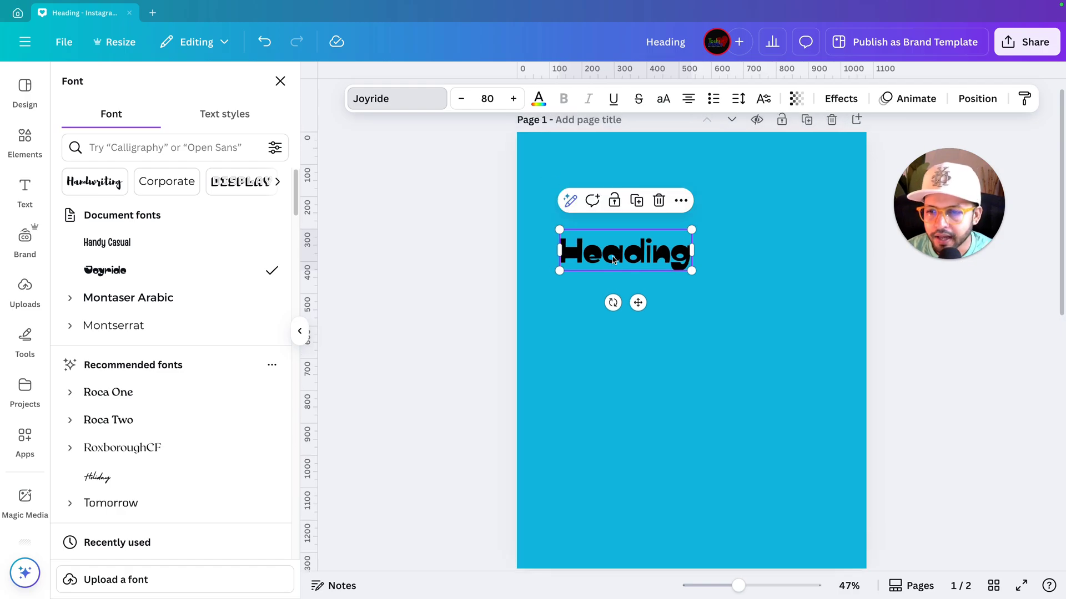
pyautogui.keyDown('ctrl'); pyautogui.scroll(-2, 612, 260); pyautogui.keyUp('ctrl')
pyautogui.doubleClick(613, 256)
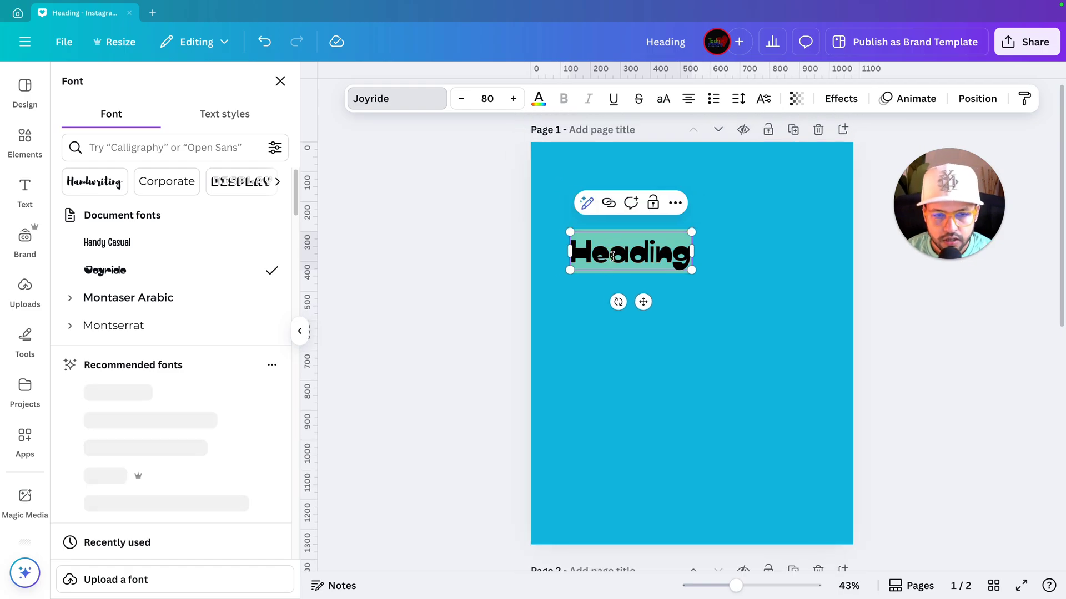
pyautogui.press('BackSpace')
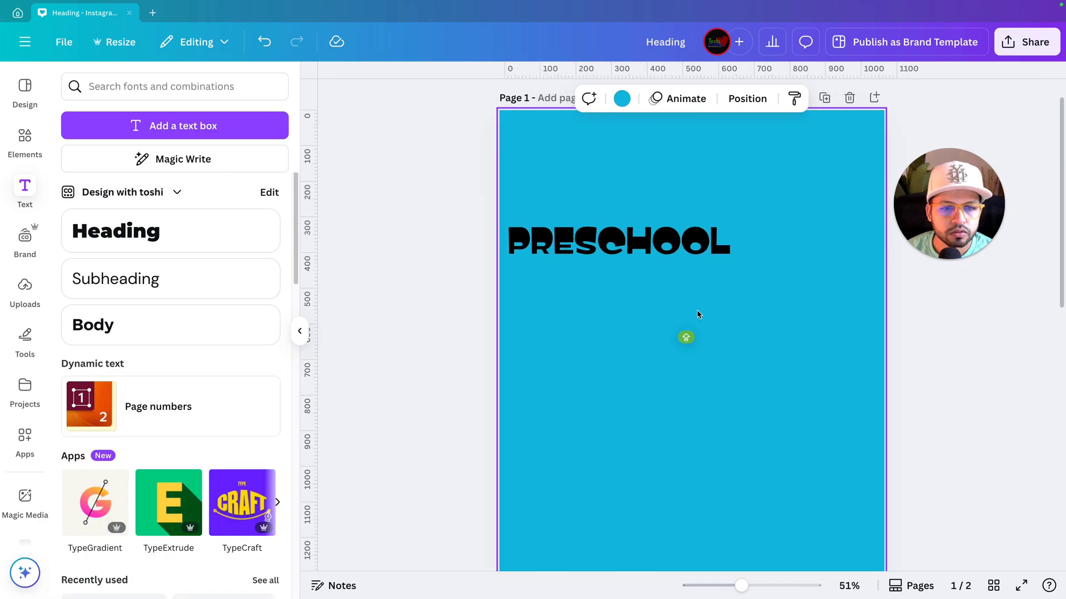
pyautogui.scroll(2, 697, 312)
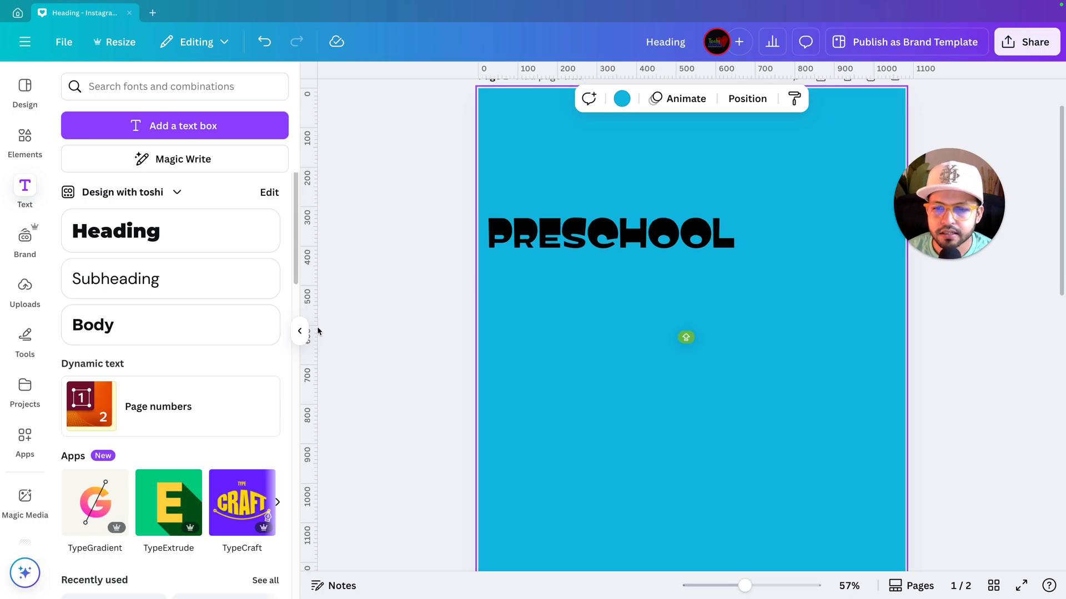
# Give the PRESCHOOL heading a Hollow effect with thickness 15 and white text colour
pyautogui.click(300, 331)
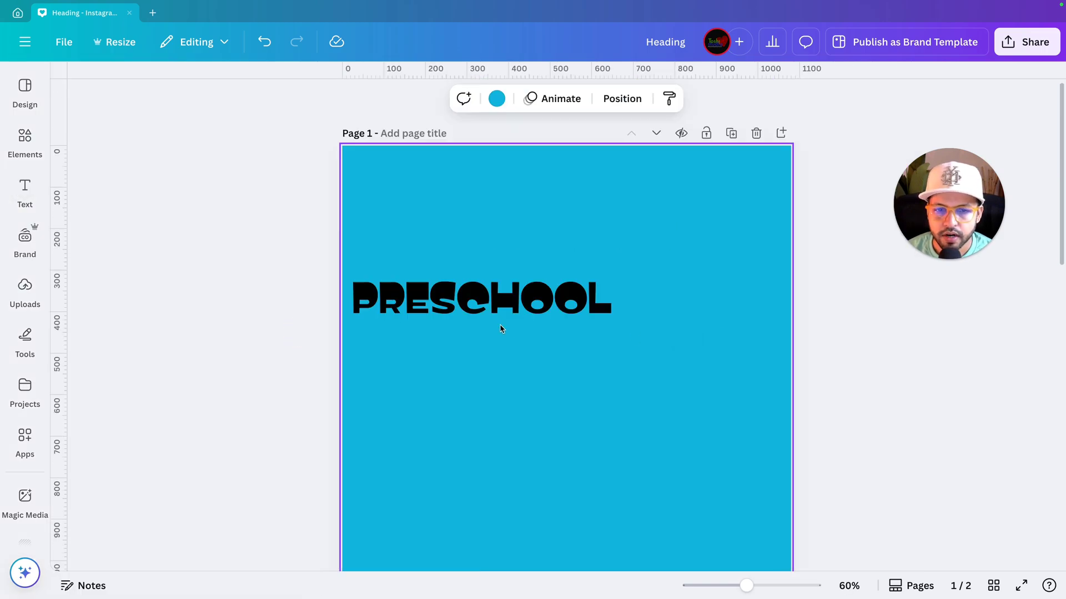
pyautogui.click(481, 298)
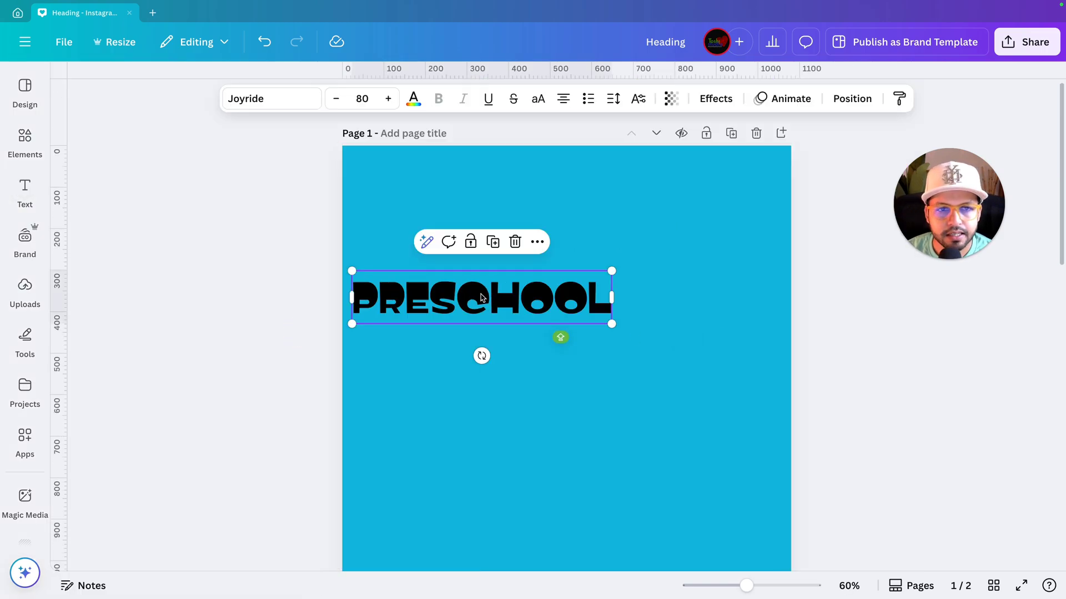
pyautogui.click(716, 100)
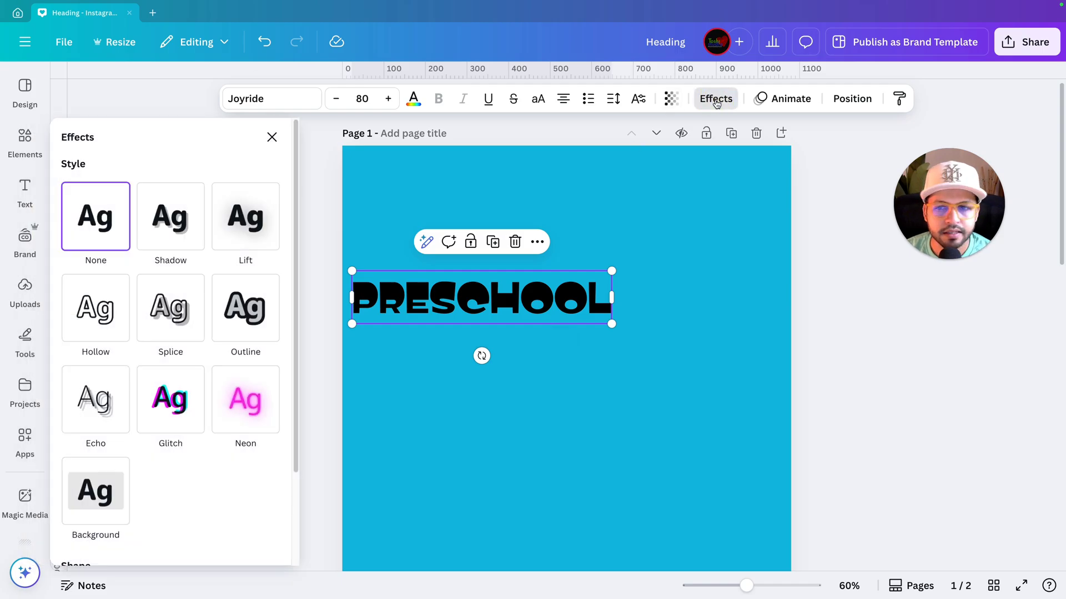
pyautogui.scroll(-1, 145, 305)
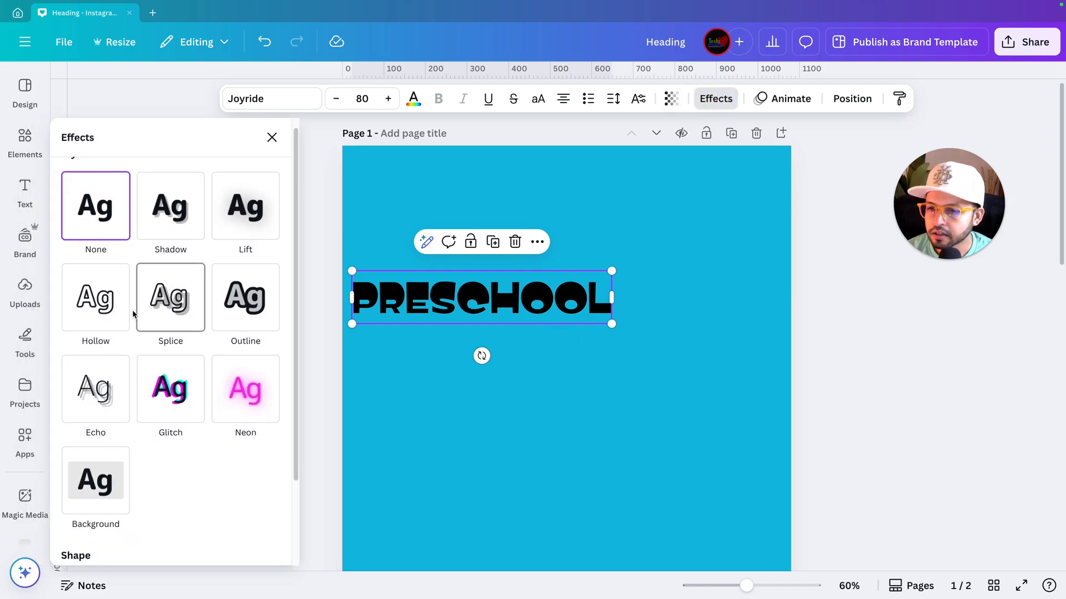
pyautogui.click(105, 310)
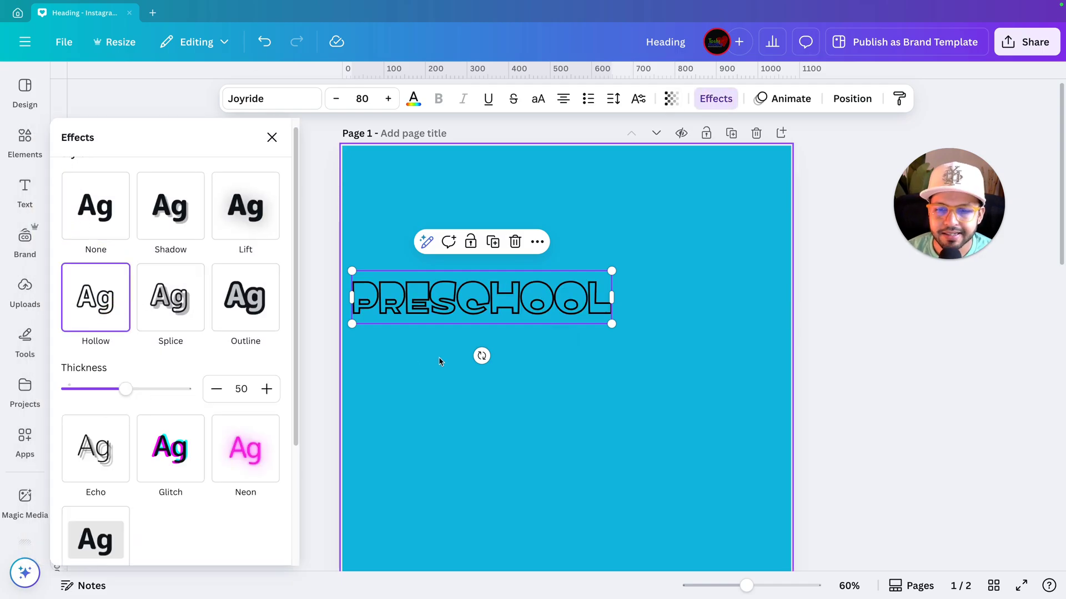
pyautogui.scroll(1, 359, 348)
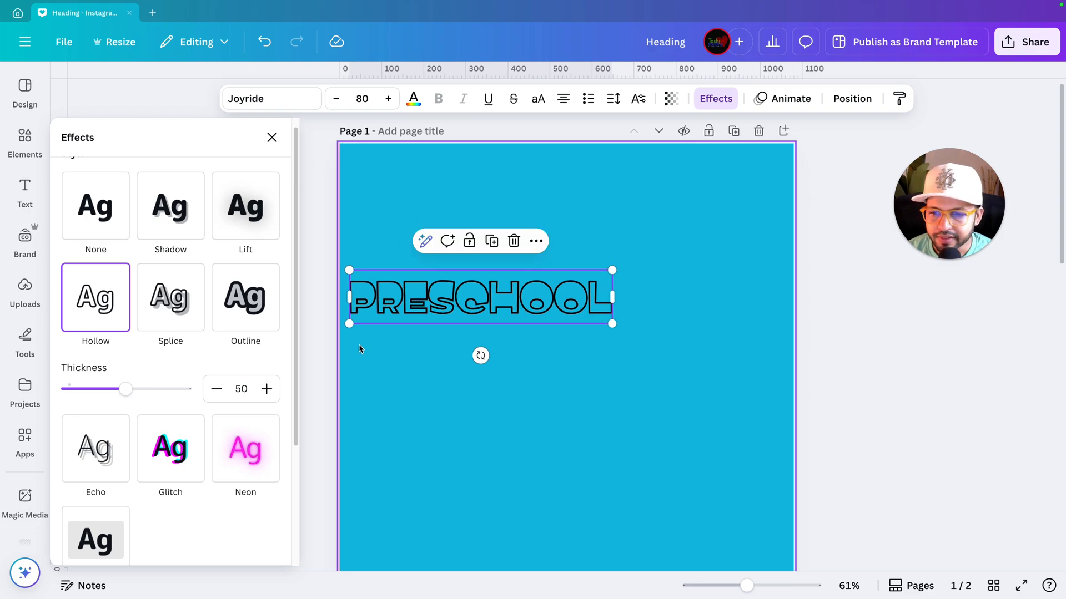
pyautogui.moveTo(125, 392); pyautogui.dragTo(84, 395)
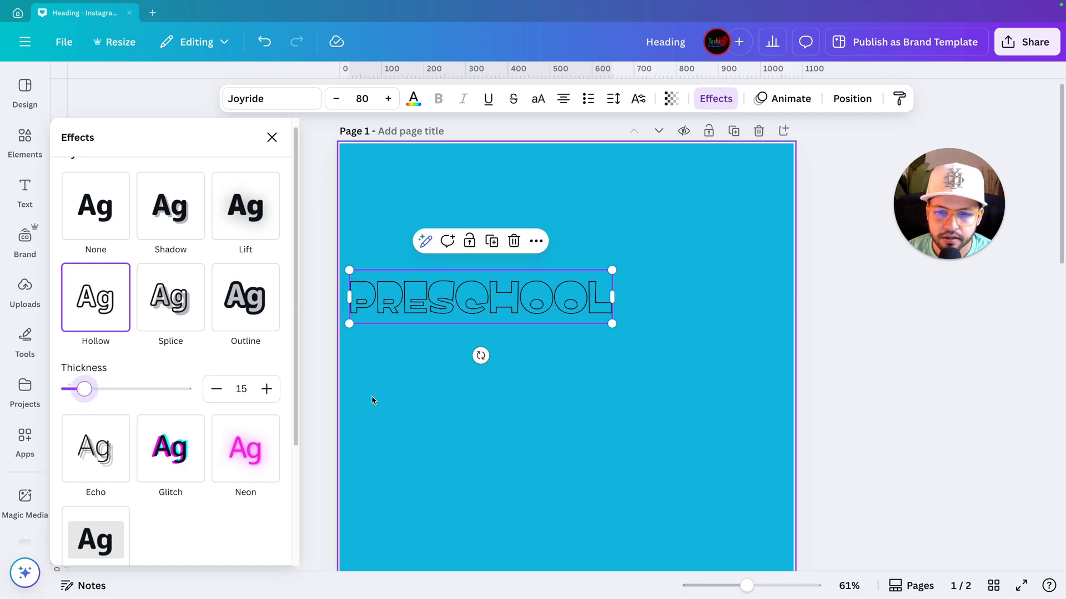
pyautogui.click(412, 101)
pyautogui.click(265, 251)
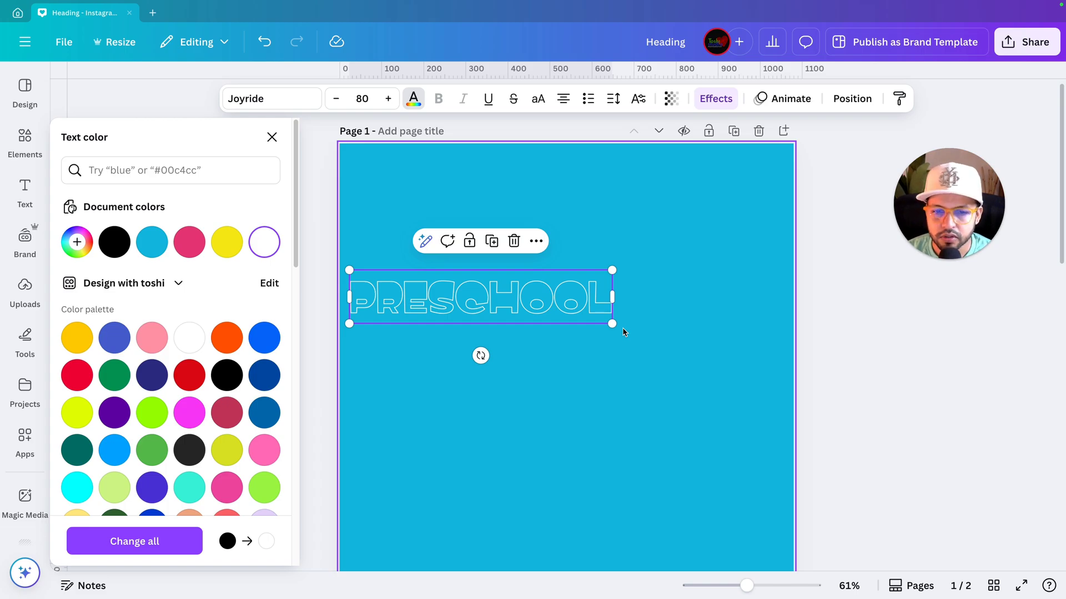
# Enlarge PRESCHOOL to size 155 at the page top and duplicate it into a row below
pyautogui.moveTo(611, 324); pyautogui.dragTo(808, 438)
pyautogui.scroll(-3, 743, 424)
pyautogui.moveTo(661, 293); pyautogui.dragTo(648, 183)
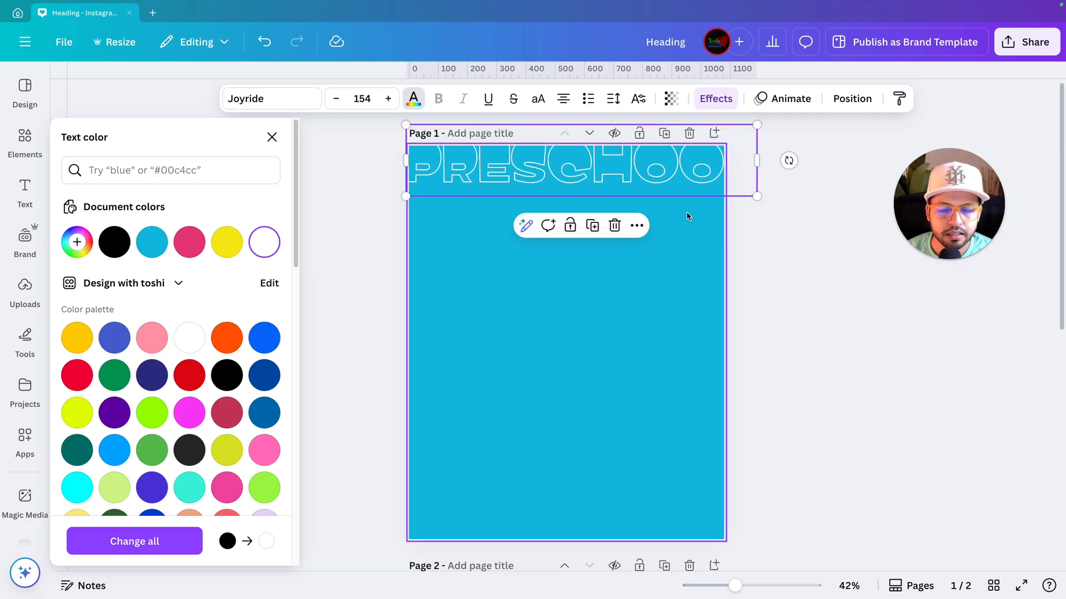
pyautogui.scroll(1, 690, 217)
pyautogui.moveTo(777, 202); pyautogui.dragTo(780, 202)
pyautogui.press('Escape')
pyautogui.hotkey('ctrl', 'z')
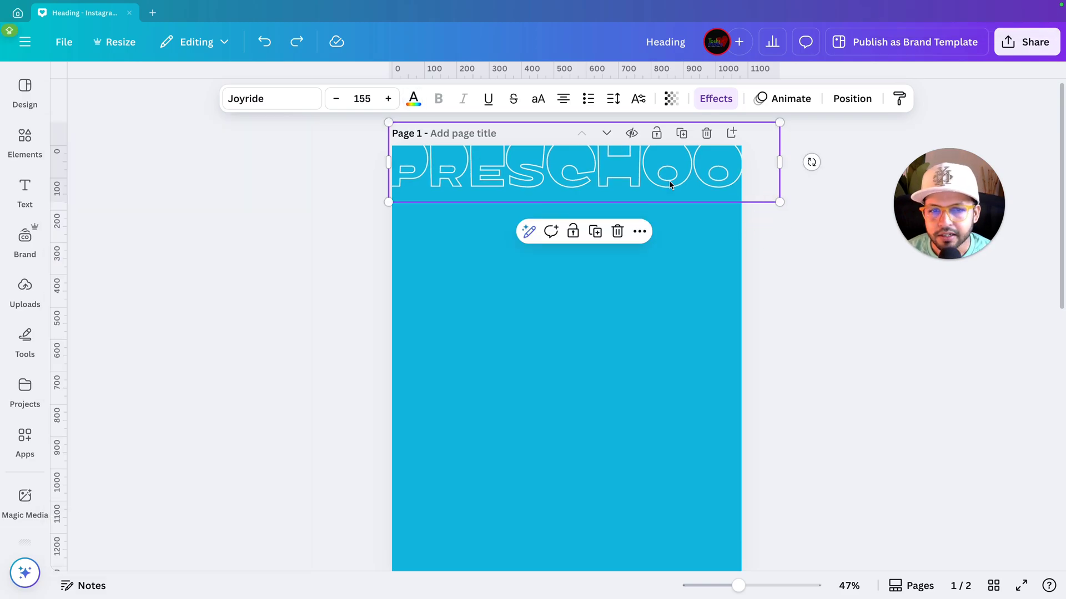
pyautogui.moveTo(670, 182); pyautogui.dragTo(637, 227)
# Align the copied row, select both PRESCHOOL rows and copy the pair below
pyautogui.scroll(3, 637, 228)
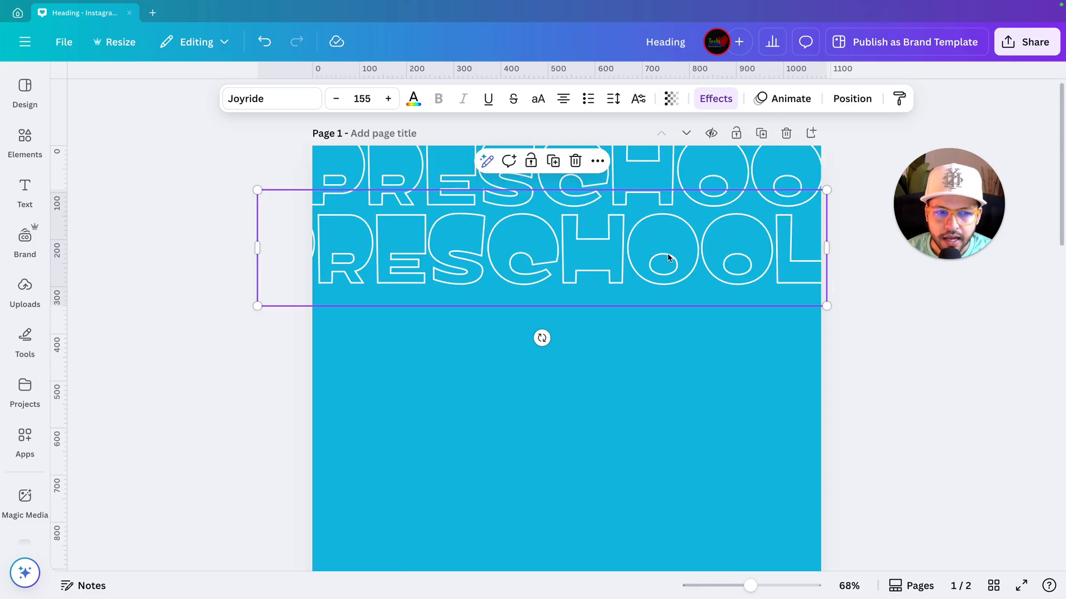
pyautogui.moveTo(682, 260); pyautogui.dragTo(665, 253)
pyautogui.scroll(-2, 655, 253)
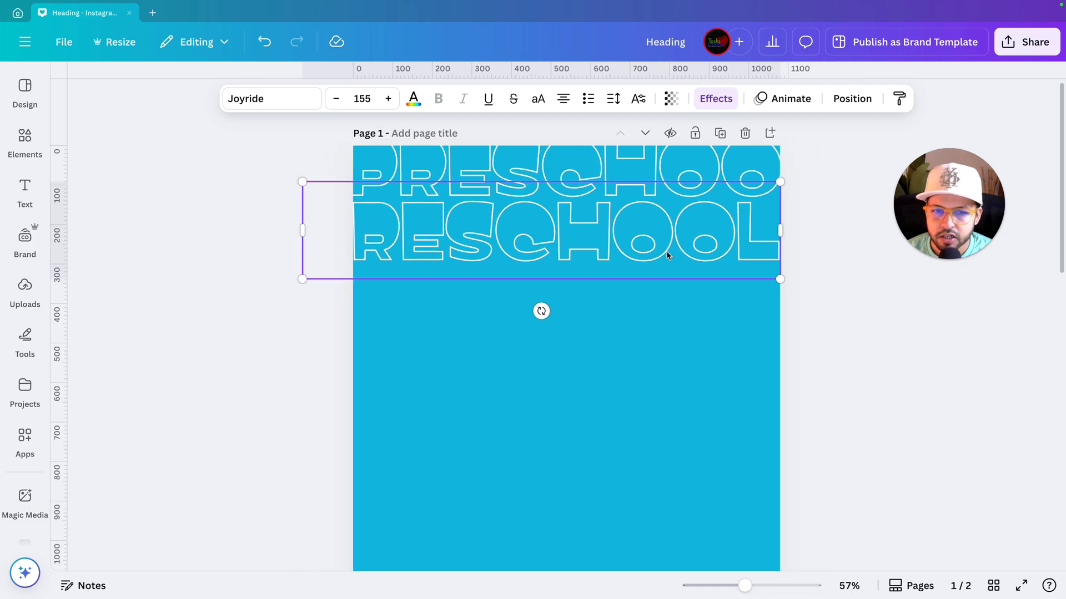
pyautogui.moveTo(296, 158); pyautogui.dragTo(716, 298)
pyautogui.scroll(-3, 714, 297)
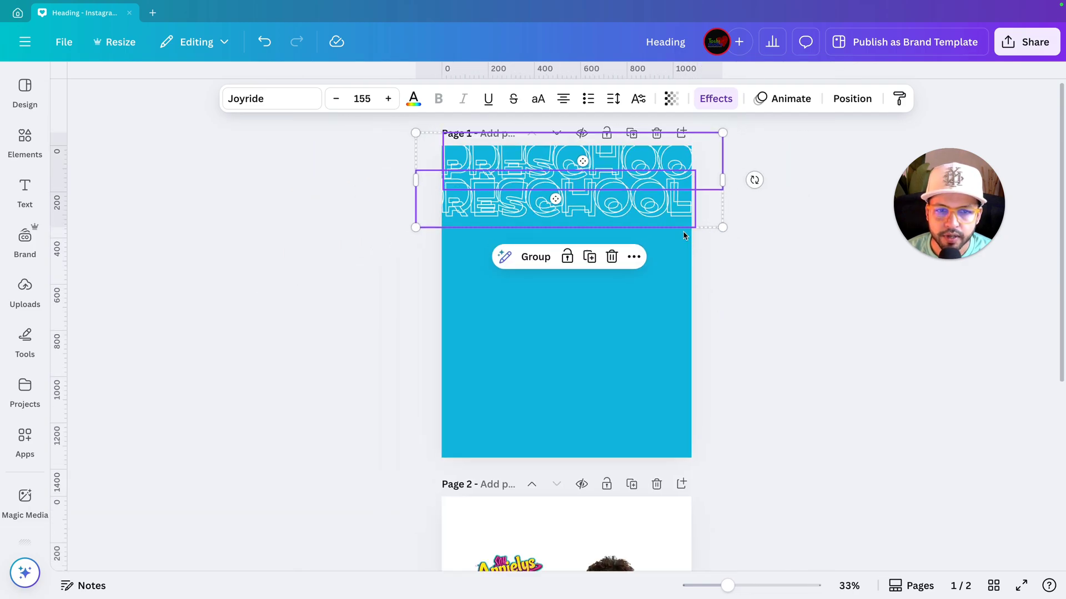
pyautogui.moveTo(659, 206); pyautogui.dragTo(652, 266)
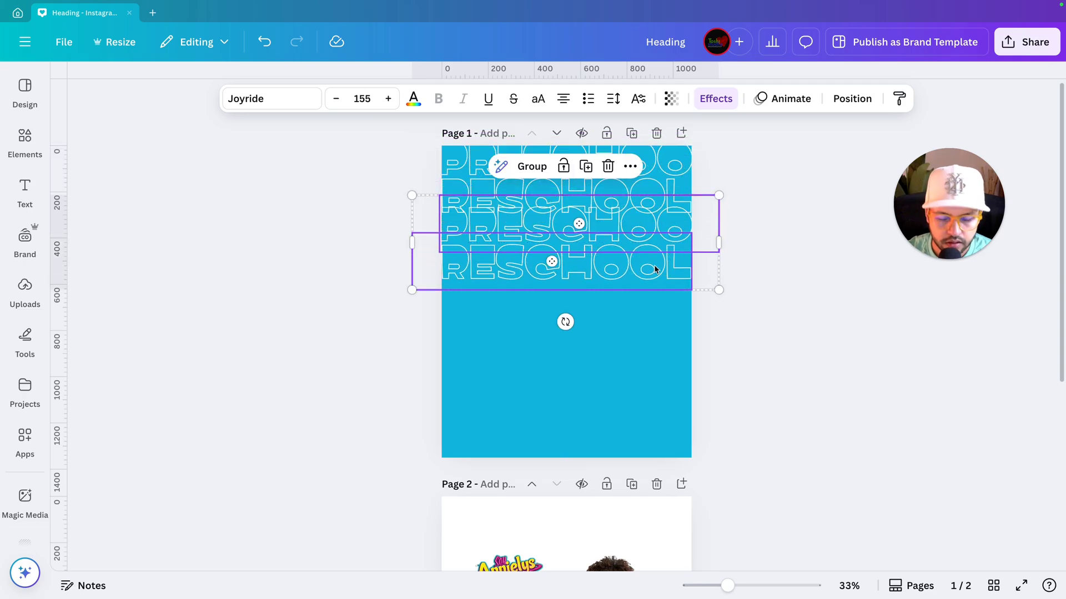
# Duplicate the PRESCHOOL rows with Ctrl+D until eight rows fill page 1
pyautogui.scroll(1, 654, 268)
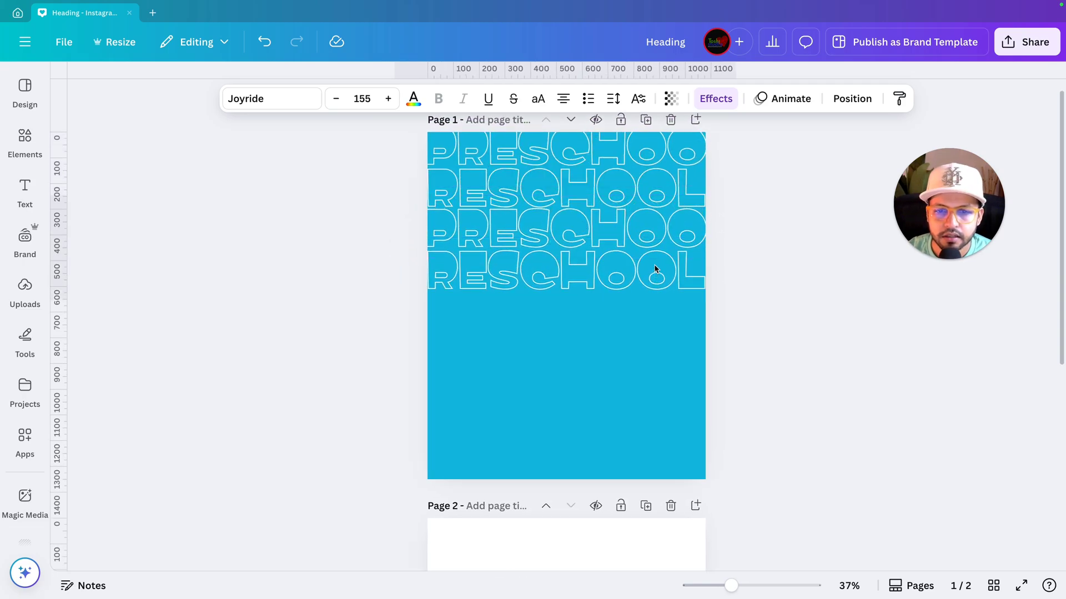
pyautogui.hotkey('ctrl', 'd')
pyautogui.scroll(-1, 655, 269)
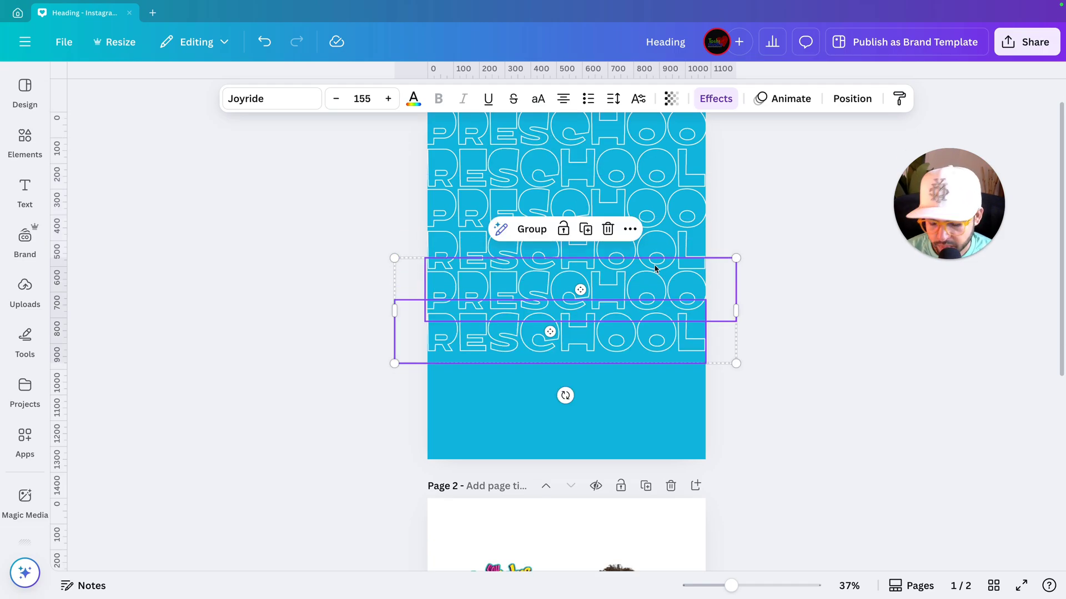
pyautogui.hotkey('ctrl', 'd')
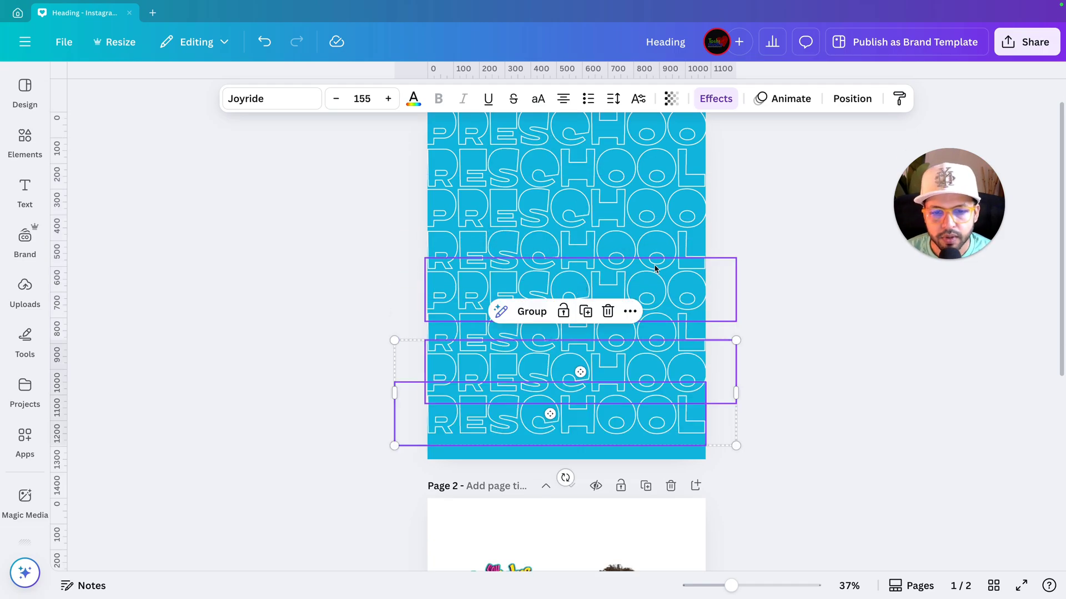
pyautogui.click(757, 168)
pyautogui.scroll(-2, 757, 168)
pyautogui.scroll(1, 757, 168)
pyautogui.scroll(2, 758, 173)
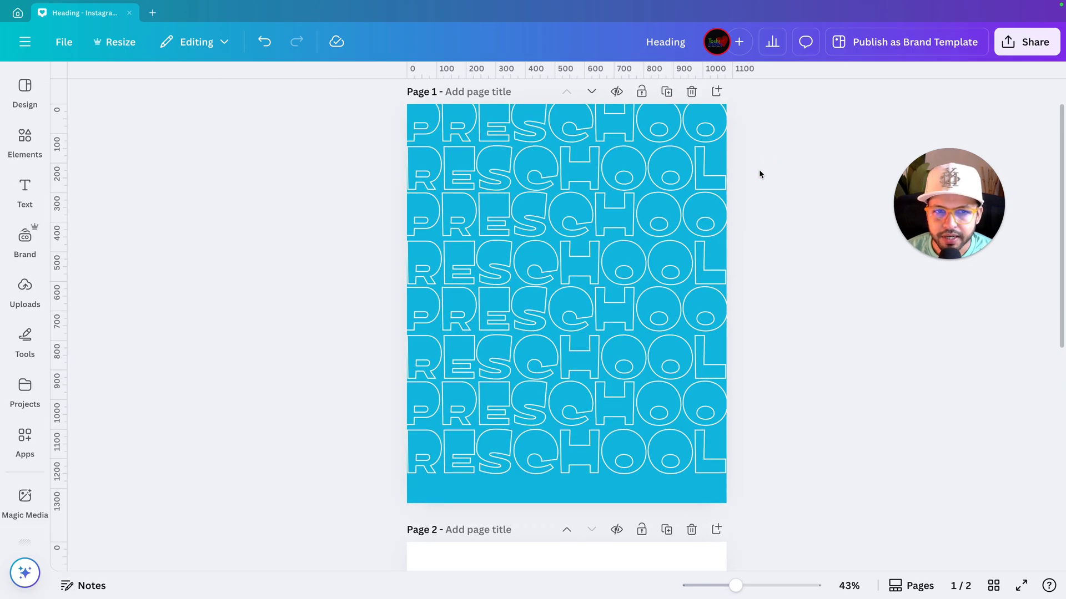
pyautogui.scroll(1, 758, 169)
pyautogui.scroll(-5, 757, 172)
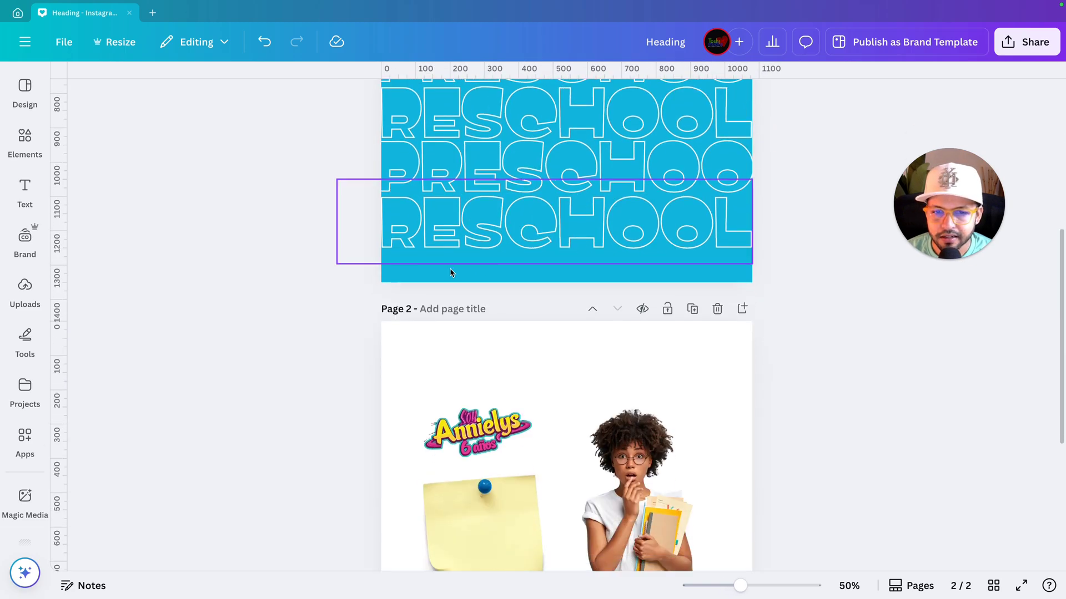
# Select all eight PRESCHOOL rows and stretch them wider across the page
pyautogui.scroll(-4, 449, 272)
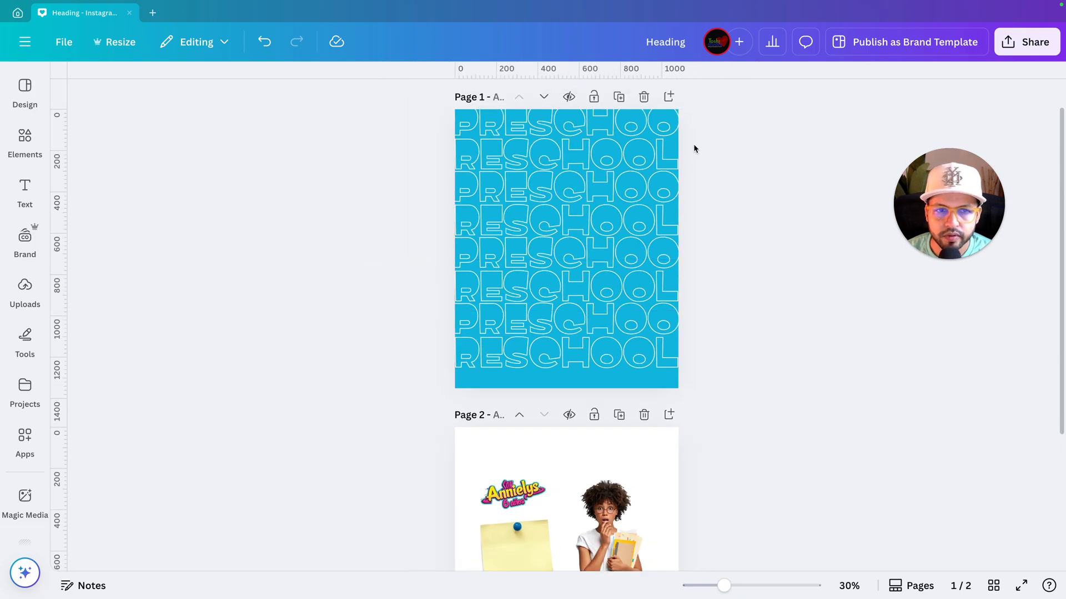
pyautogui.moveTo(714, 126); pyautogui.dragTo(523, 266)
pyautogui.moveTo(413, 365); pyautogui.dragTo(409, 404)
pyautogui.scroll(5, 411, 406)
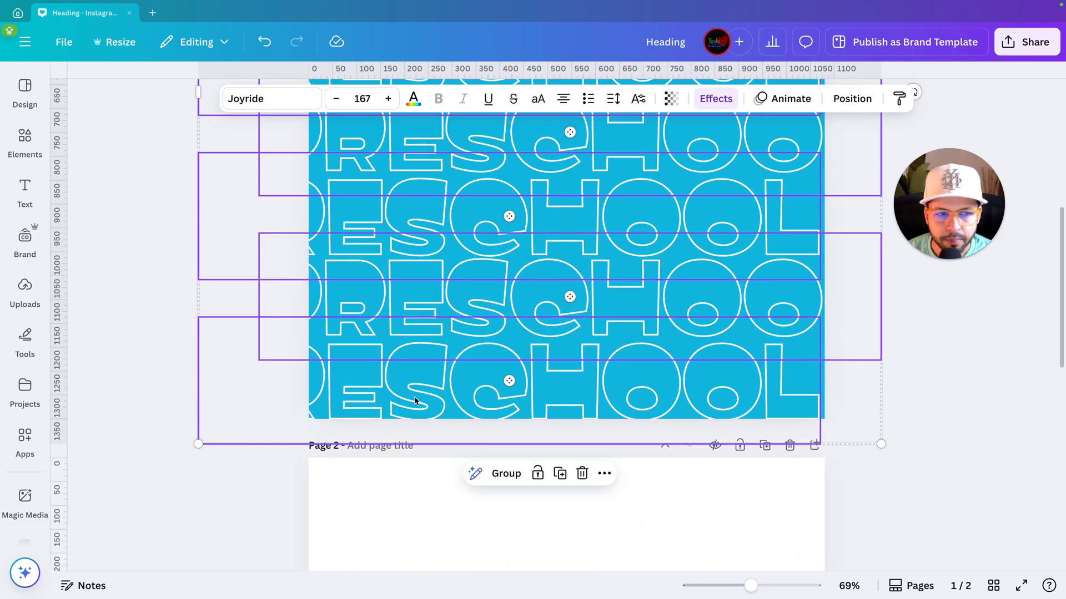
pyautogui.scroll(-4, 414, 401)
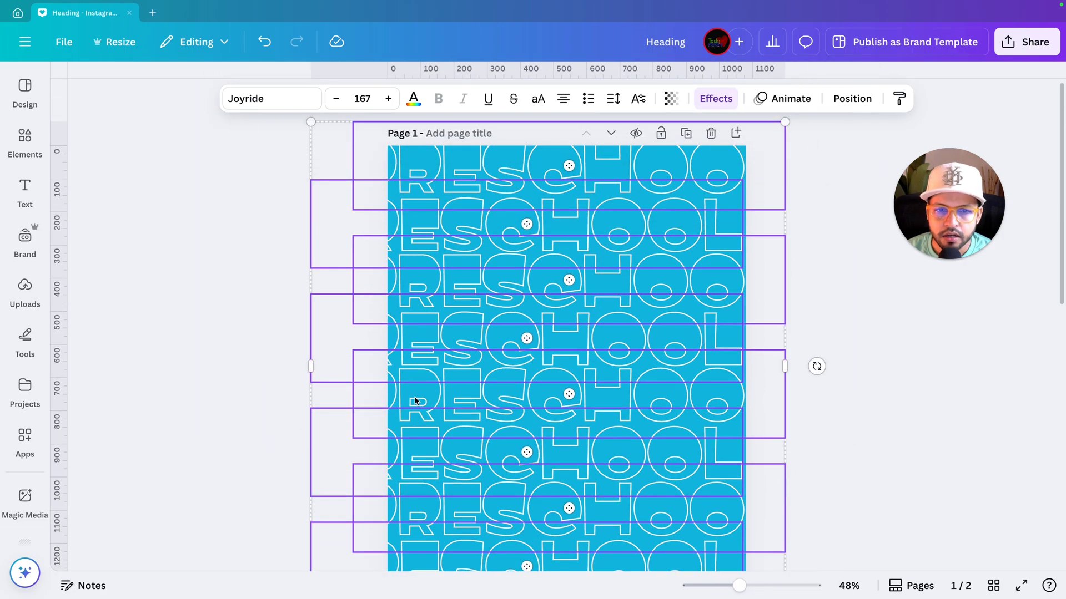
pyautogui.scroll(-1, 413, 397)
pyautogui.scroll(-5, 411, 395)
pyautogui.moveTo(762, 460); pyautogui.dragTo(767, 465)
pyautogui.scroll(2, 724, 434)
pyautogui.moveTo(538, 247); pyautogui.dragTo(542, 250)
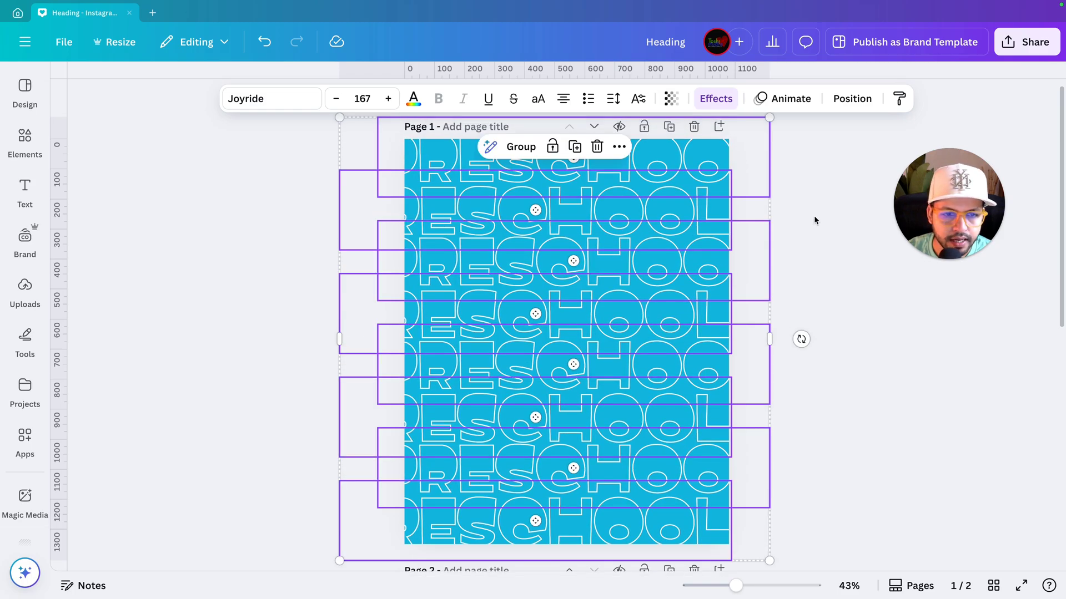
pyautogui.moveTo(717, 337); pyautogui.dragTo(718, 336)
pyautogui.scroll(-5, 565, 339)
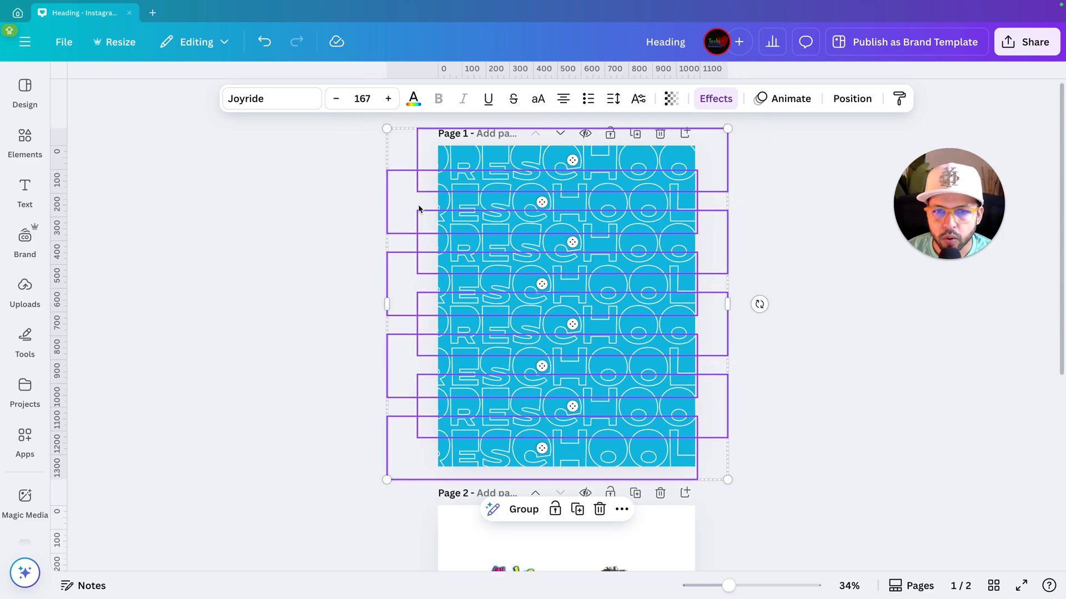
pyautogui.scroll(-2, 517, 208)
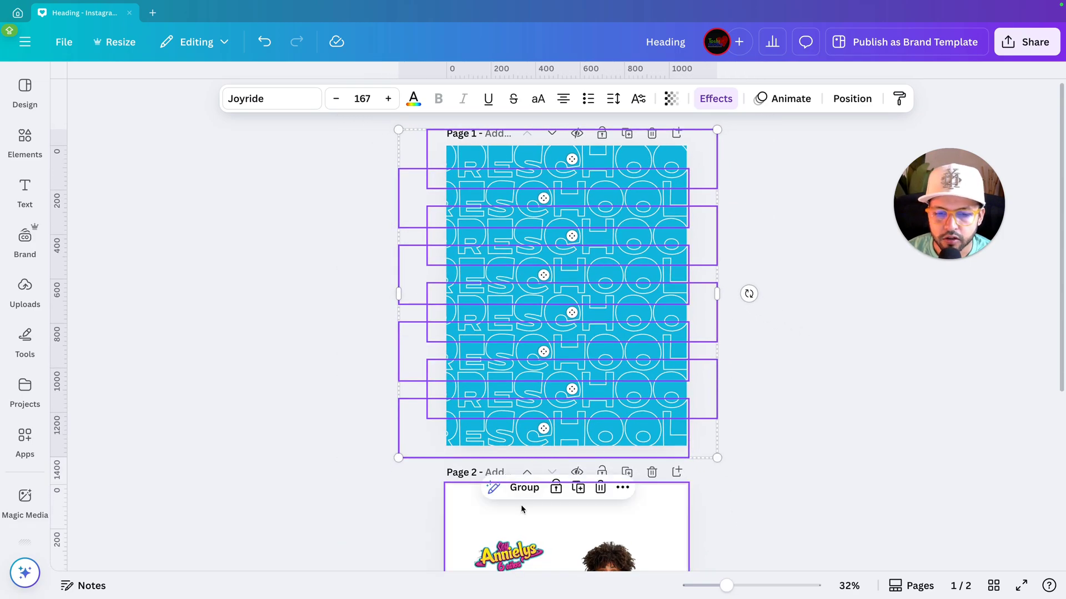
# Group the PRESCHOOL rows and set their transparency to 30
pyautogui.click(523, 488)
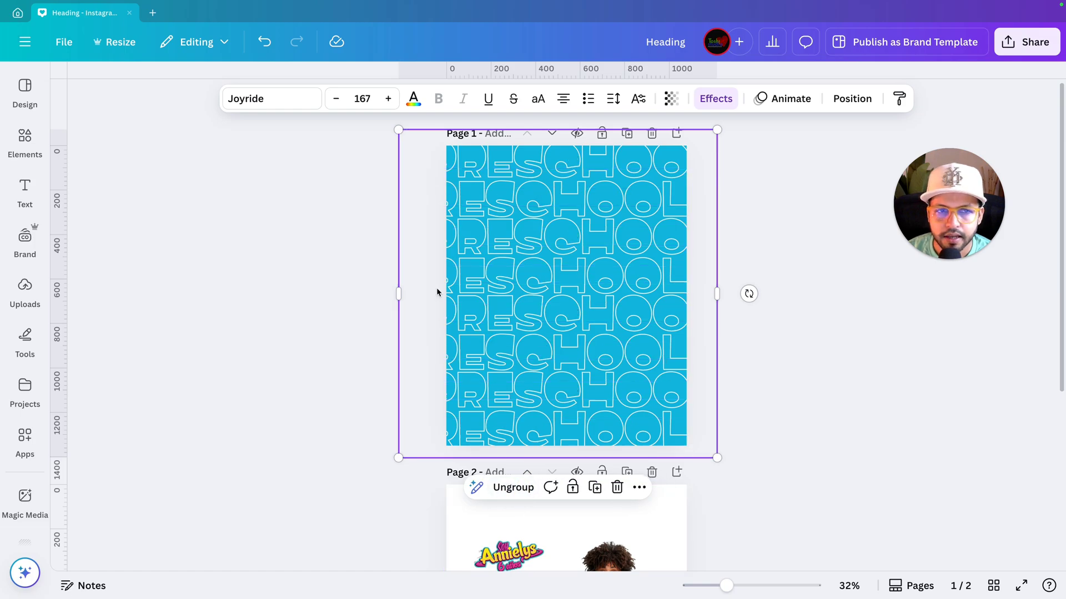
pyautogui.click(667, 106)
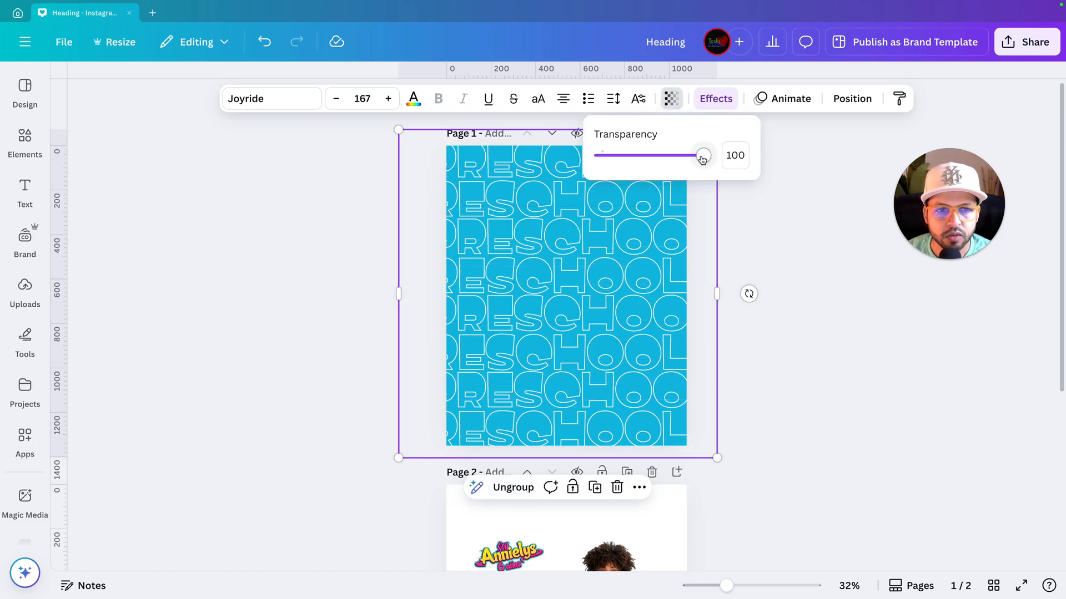
pyautogui.moveTo(705, 156); pyautogui.dragTo(632, 166)
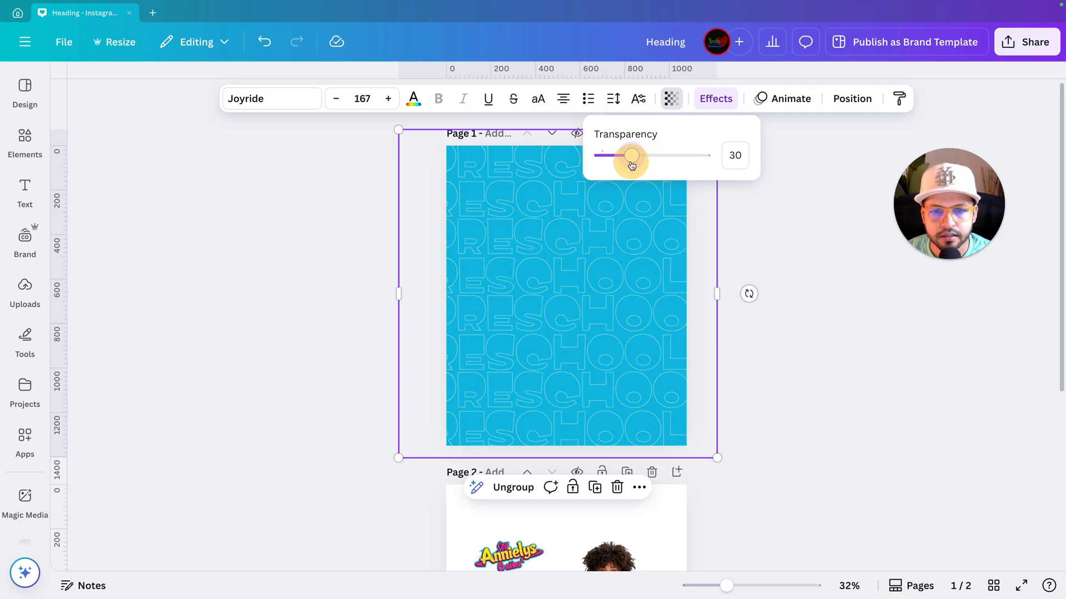
pyautogui.click(748, 264)
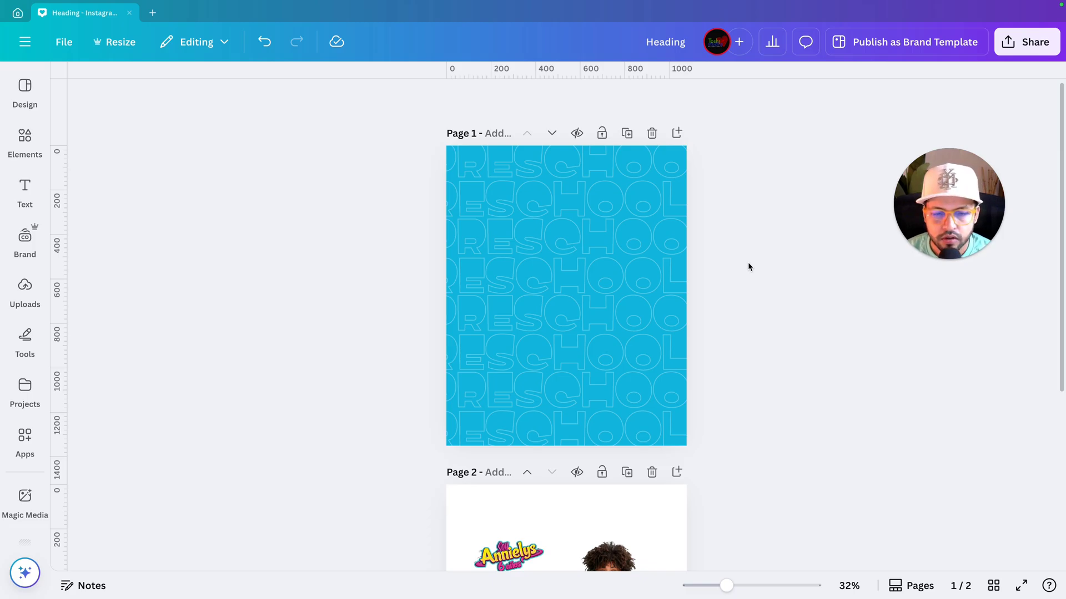
pyautogui.keyDown('ctrl'); pyautogui.scroll(-2, 748, 262); pyautogui.keyUp('ctrl')
# Duplicate the woman-holding-books photo onto page 1 and enlarge it
pyautogui.scroll(-4, 748, 262)
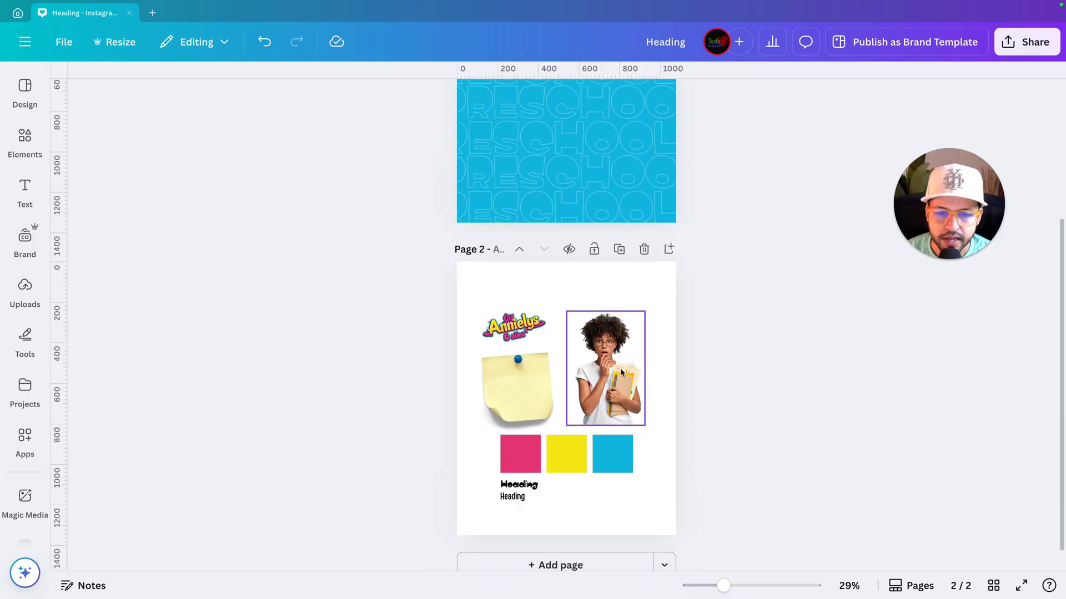
pyautogui.click(621, 372)
pyautogui.hotkey('shift', 'Down')
pyautogui.hotkey('shift', 'Right')
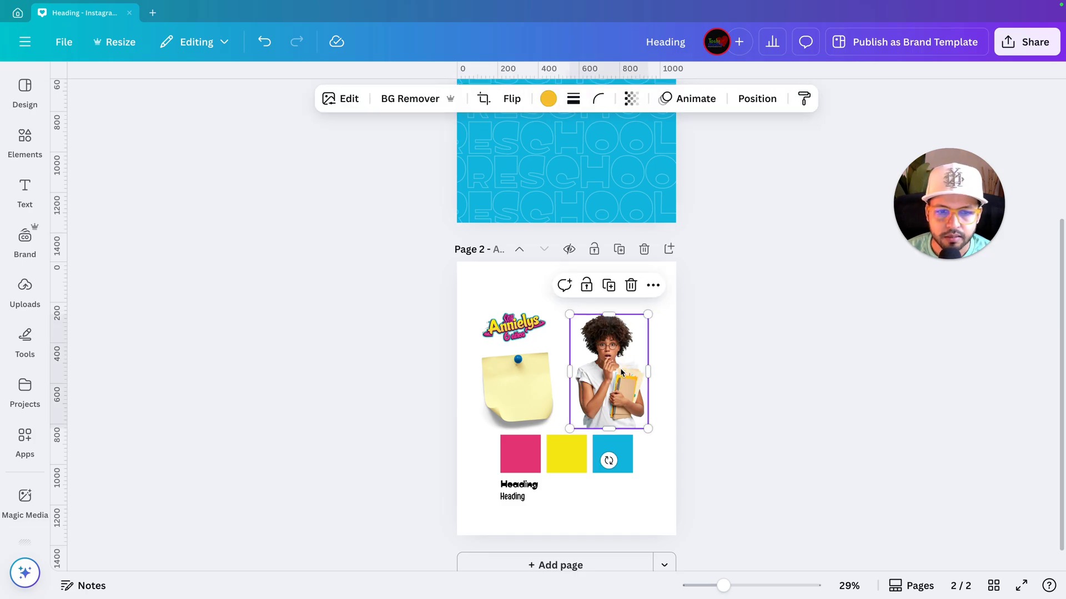
pyautogui.moveTo(621, 372); pyautogui.dragTo(618, 155)
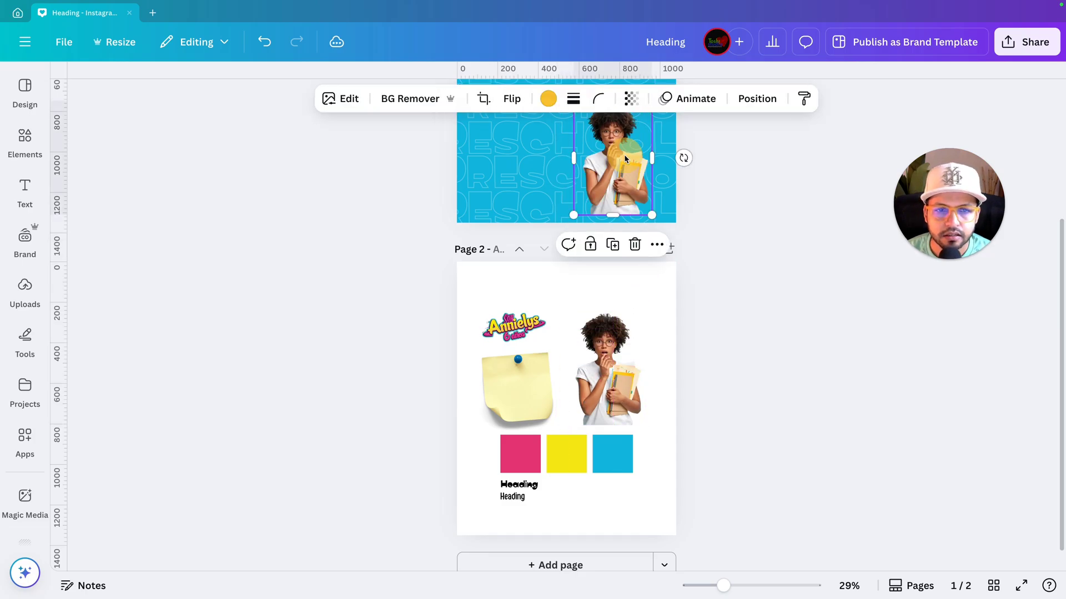
pyautogui.scroll(4, 630, 327)
pyautogui.moveTo(573, 298); pyautogui.dragTo(502, 217)
pyautogui.scroll(-1, 743, 333)
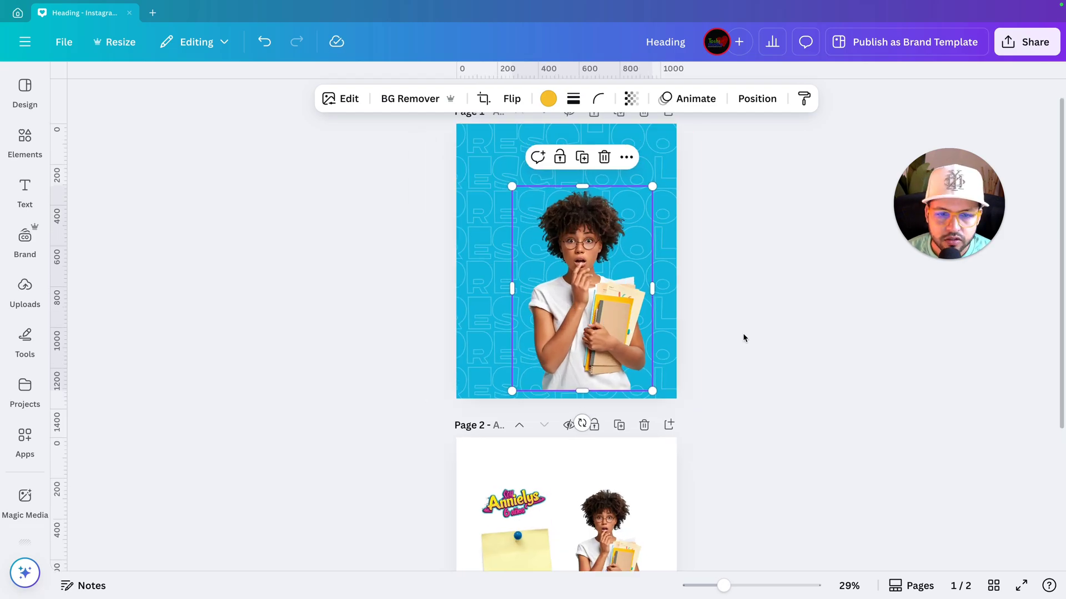
pyautogui.scroll(2, 743, 333)
# Reposition the enlarged photo toward the right side of page 1
pyautogui.click(760, 346)
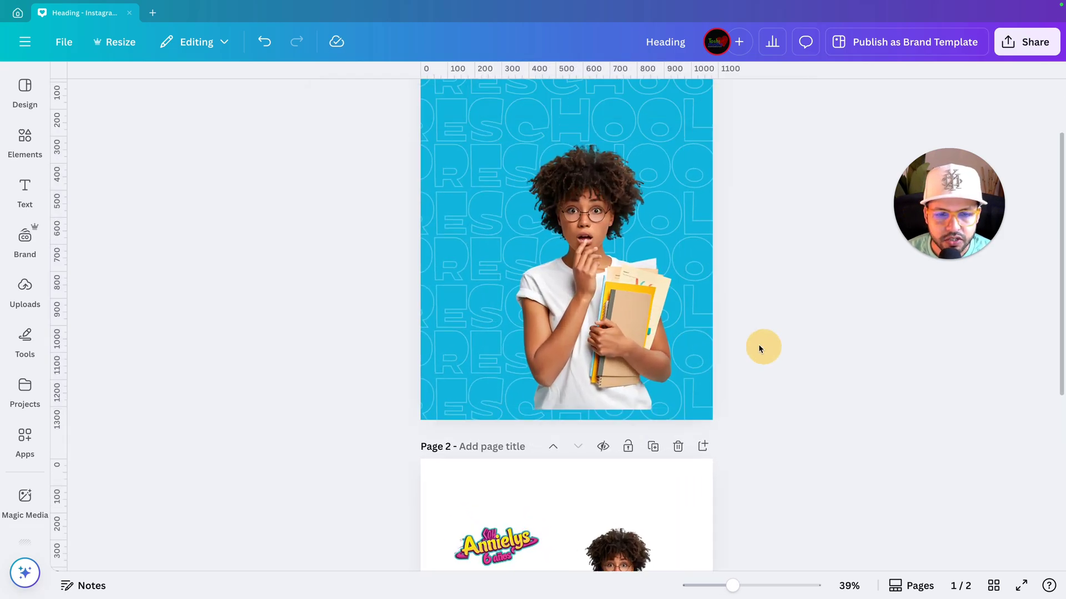
pyautogui.moveTo(636, 309); pyautogui.dragTo(664, 317)
pyautogui.scroll(2, 664, 317)
pyautogui.moveTo(522, 240); pyautogui.dragTo(464, 171)
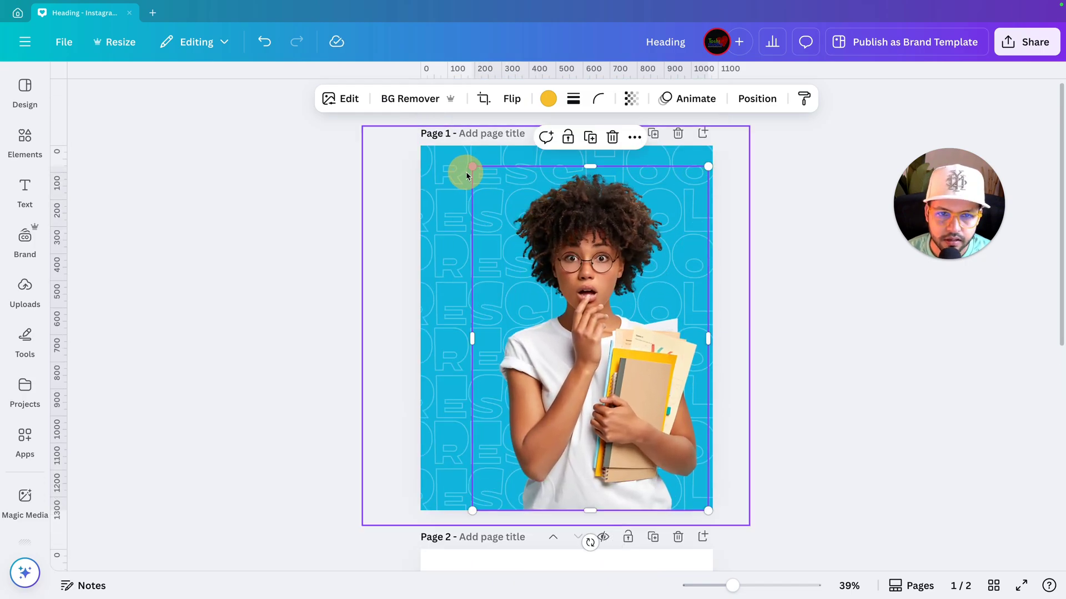
pyautogui.click(856, 362)
pyautogui.click(647, 357)
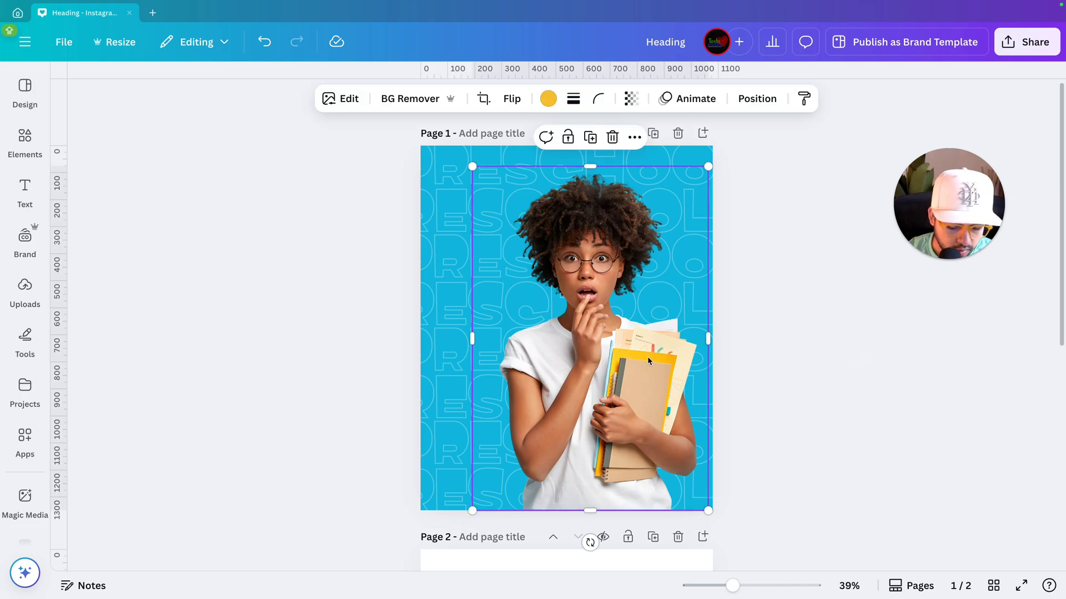
pyautogui.hotkey('shift', 'Right')
pyautogui.hotkey('shift', 'Right')
pyautogui.hotkey('shift', 'Right')
pyautogui.hotkey('shift', 'Right')
pyautogui.hotkey('shift', 'Right')
pyautogui.hotkey('shift', 'Right')
pyautogui.hotkey('shift', 'Right')
pyautogui.hotkey('shift', 'Right')
pyautogui.hotkey('shift', 'Right')
pyautogui.hotkey('shift', 'Right')
pyautogui.hotkey('shift', 'Right')
pyautogui.hotkey('shift', 'Right')
pyautogui.hotkey('shift', 'Right')
pyautogui.hotkey('shift', 'Right')
pyautogui.hotkey('shift', 'Right')
pyautogui.hotkey('shift', 'Right')
pyautogui.hotkey('shift', 'Right')
pyautogui.hotkey('shift', 'Right')
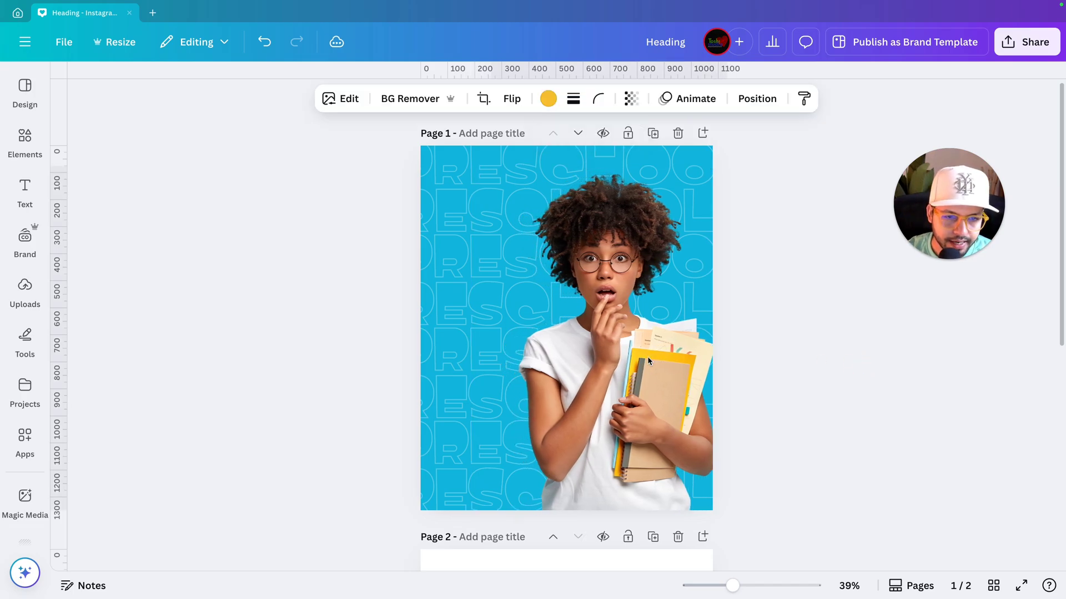
pyautogui.hotkey('shift', 'Right')
pyautogui.hotkey('shift', 'Right')
pyautogui.hotkey('shift', 'Right')
pyautogui.hotkey('shift', 'Right')
pyautogui.hotkey('shift', 'Right')
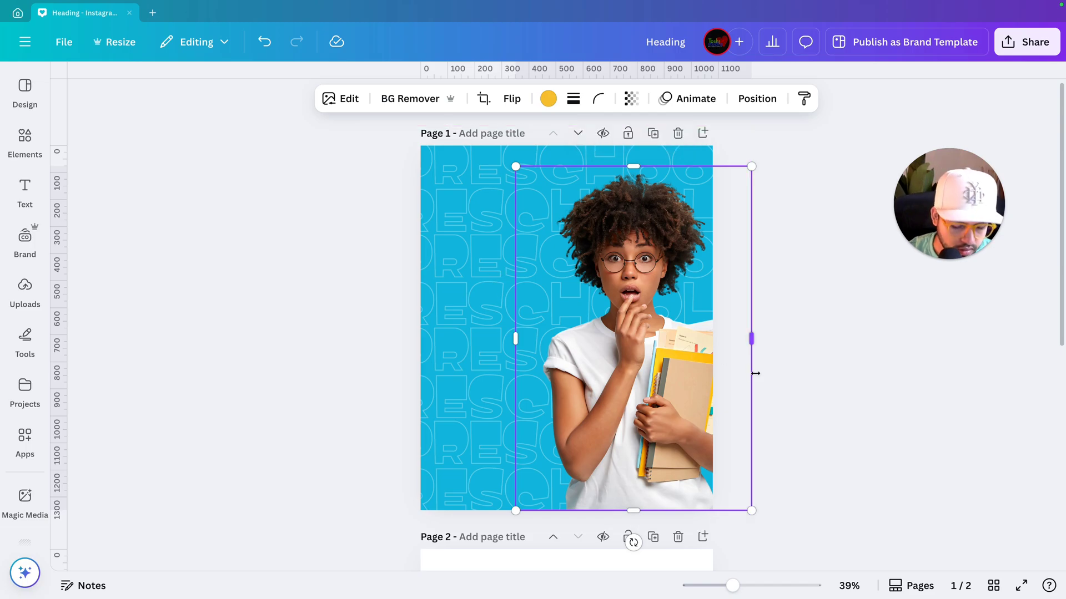
pyautogui.hotkey('shift', 'Left')
pyautogui.hotkey('shift', 'Right')
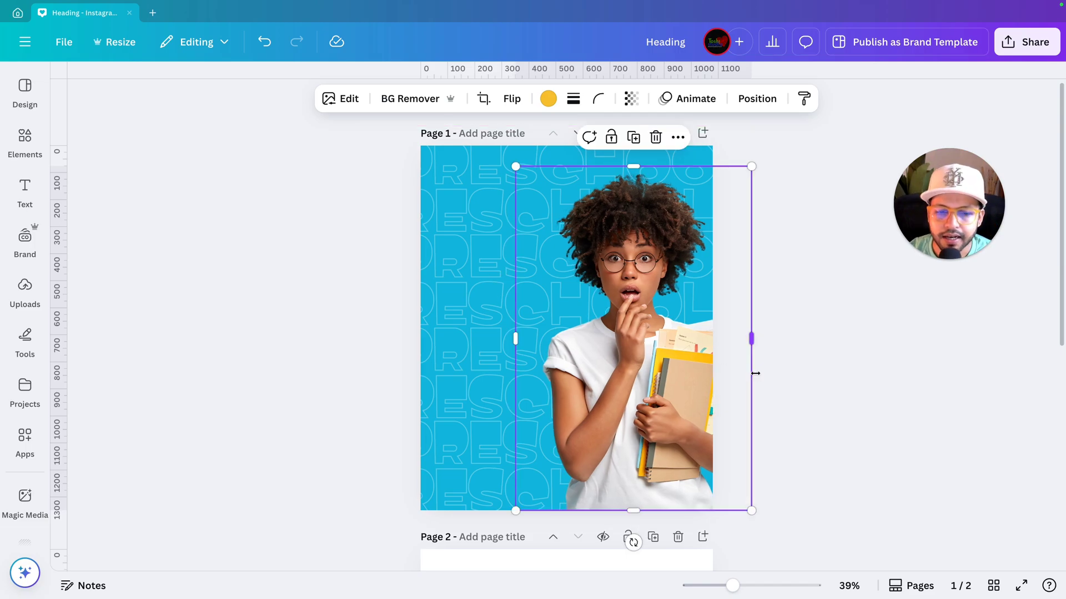
pyautogui.click(784, 381)
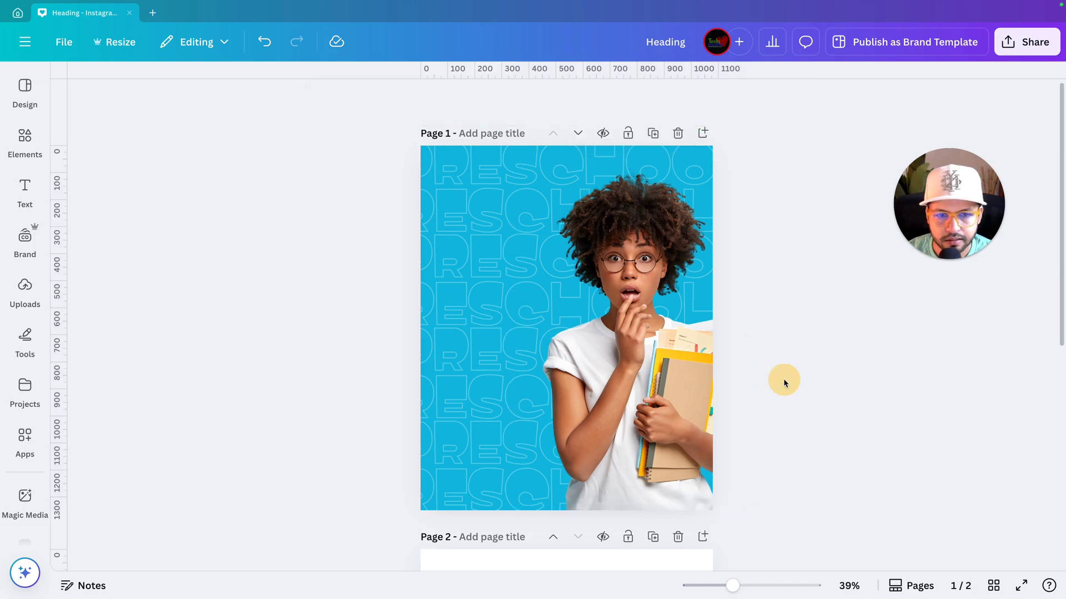
pyautogui.scroll(2, 784, 379)
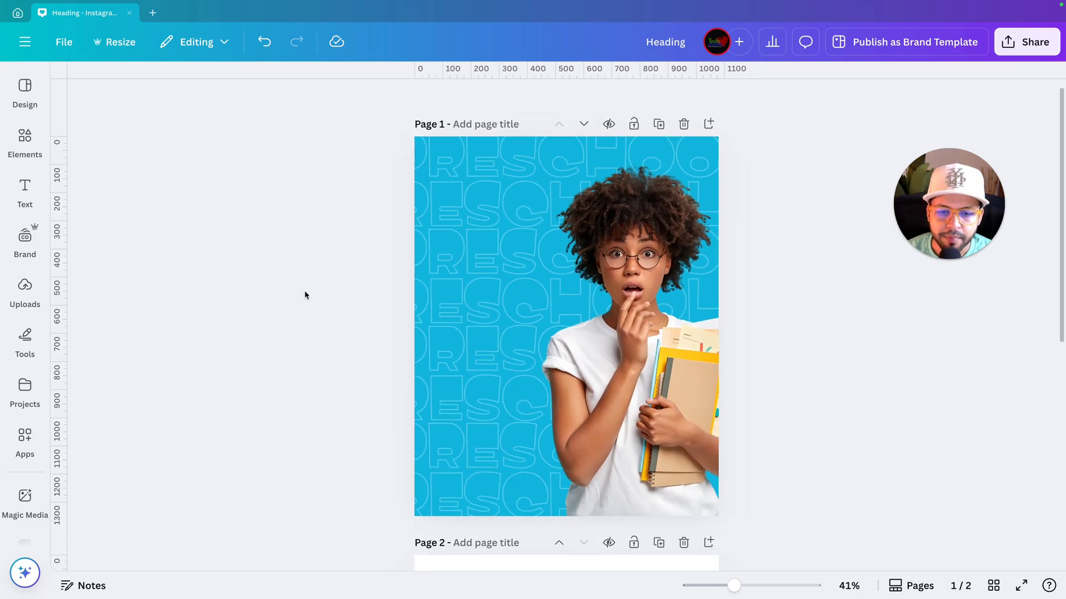
# Add a square from Elements and fill it with the document's blue #10b5dd
pyautogui.scroll(5, 361, 343)
pyautogui.scroll(-4, 555, 342)
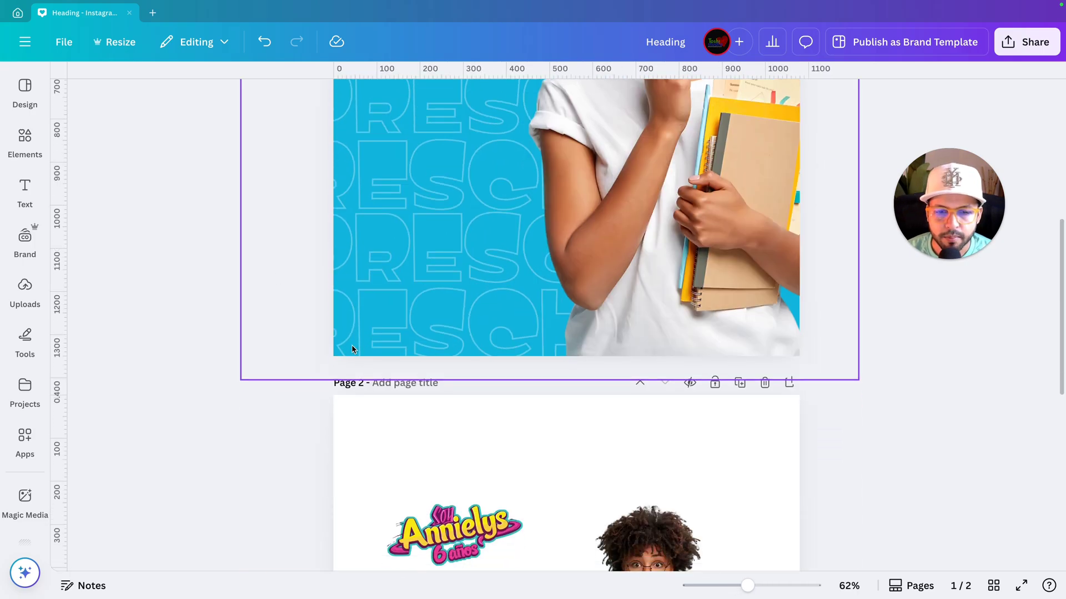
pyautogui.scroll(5, 434, 389)
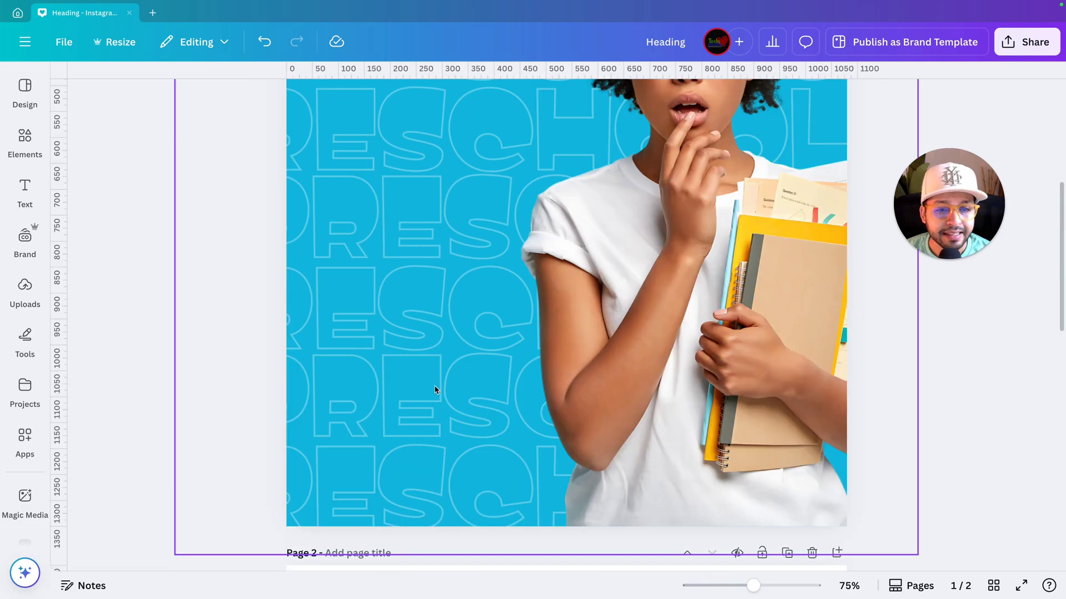
pyautogui.scroll(-2, 434, 390)
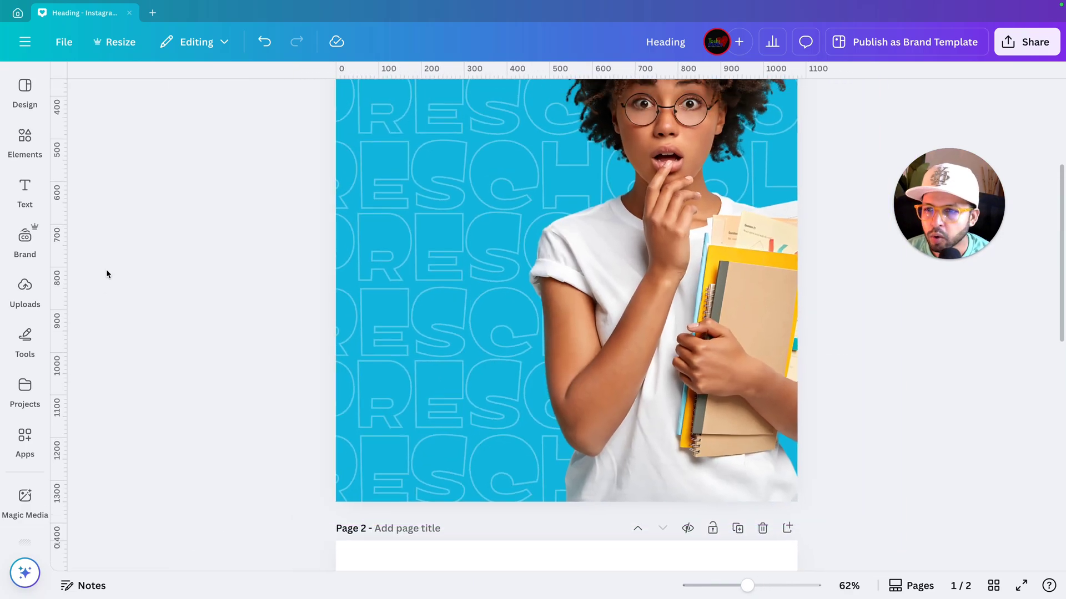
pyautogui.click(25, 141)
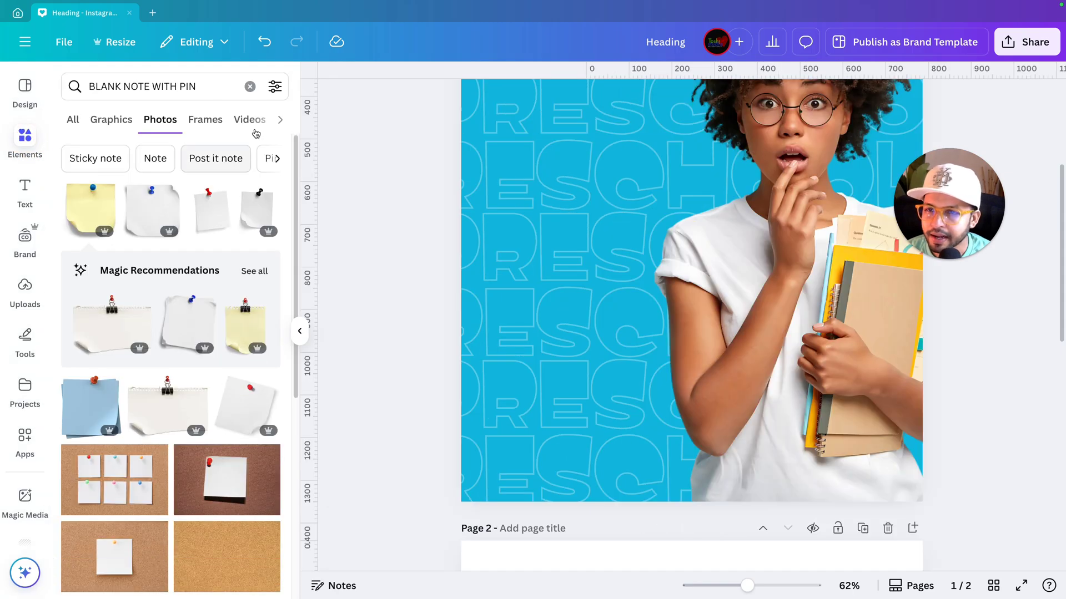
pyautogui.click(250, 86)
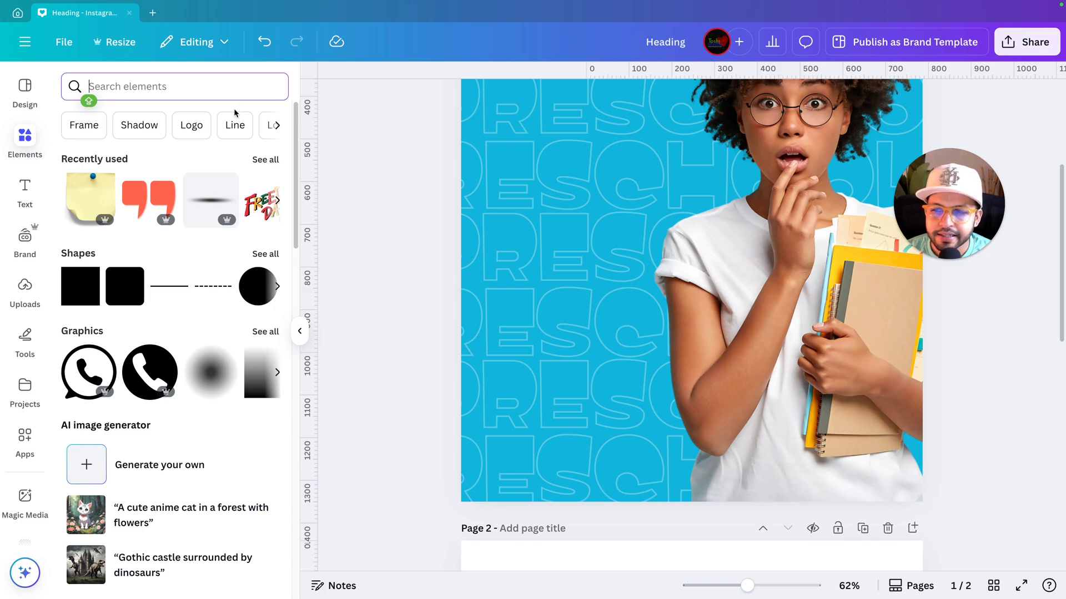
pyautogui.click(89, 295)
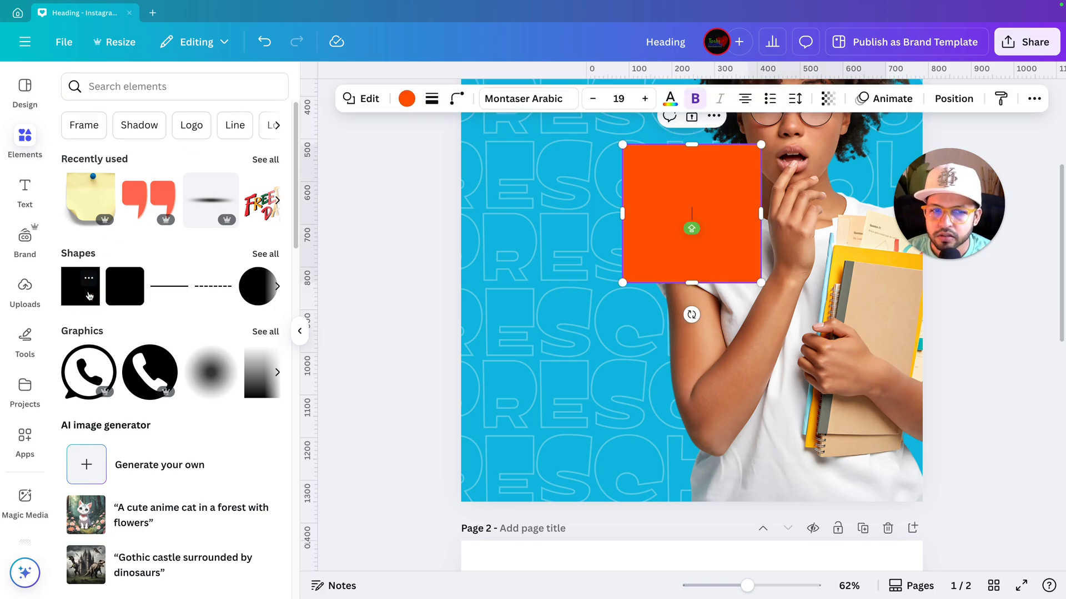
pyautogui.click(407, 99)
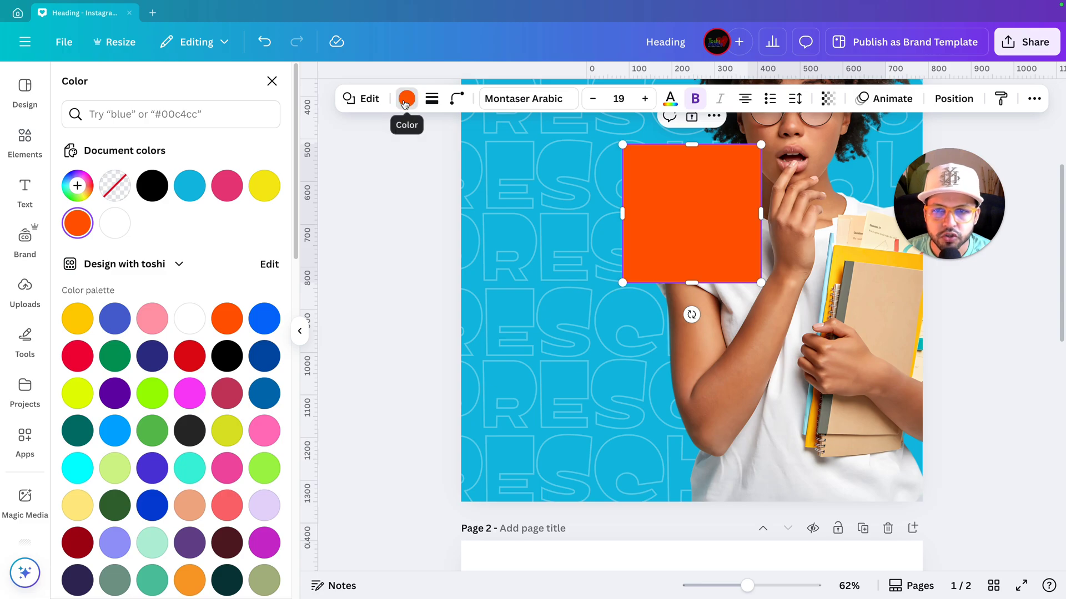
pyautogui.click(195, 186)
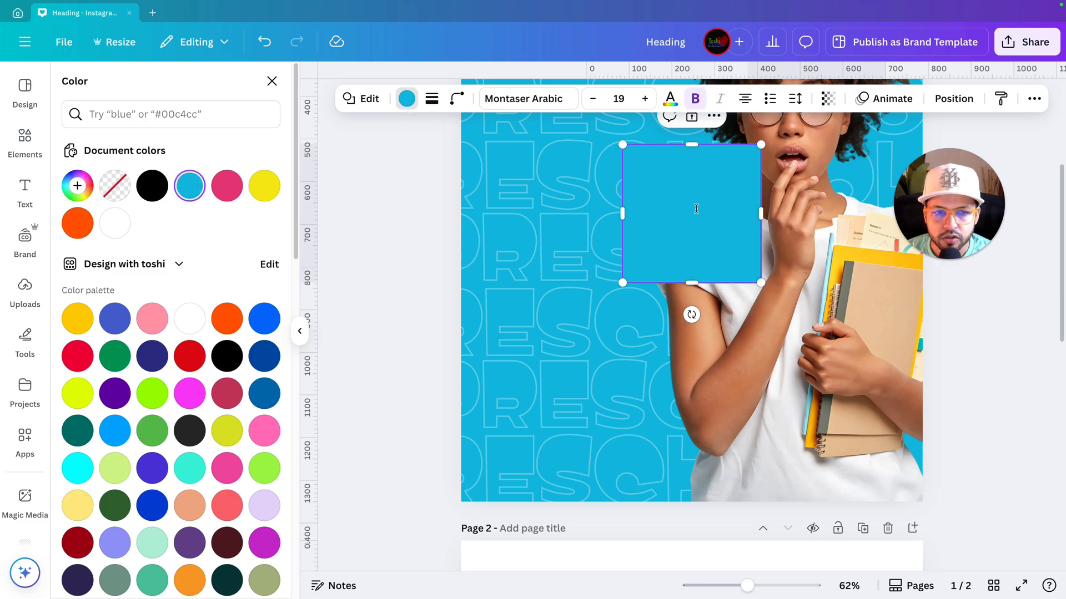
# Move the blue square to the page bottom and stretch it across the full width
pyautogui.moveTo(692, 235); pyautogui.dragTo(533, 456)
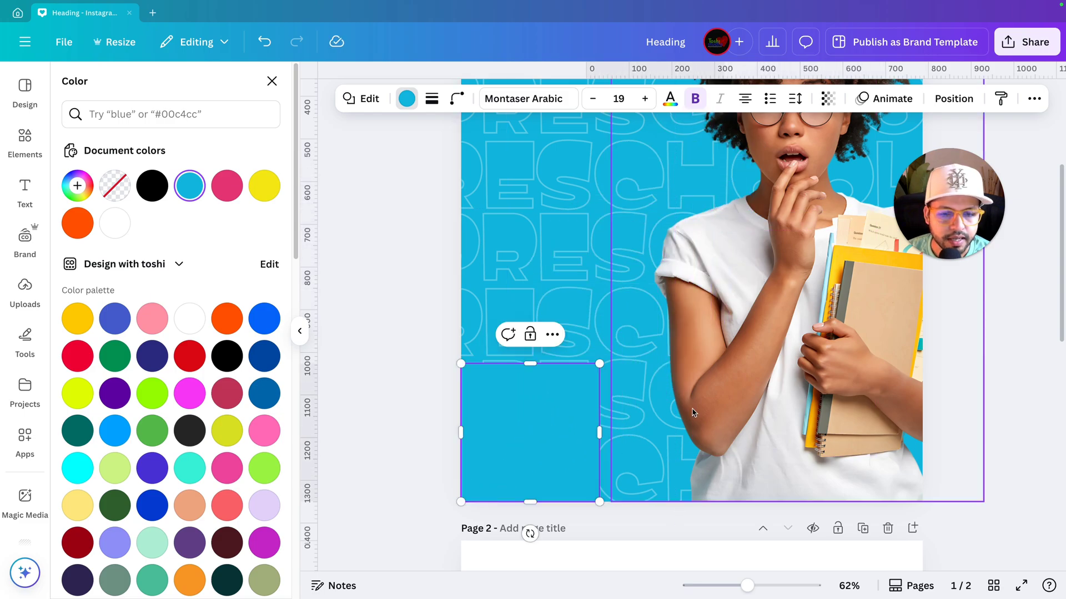
pyautogui.moveTo(600, 432); pyautogui.dragTo(943, 376)
pyautogui.moveTo(457, 442); pyautogui.dragTo(450, 434)
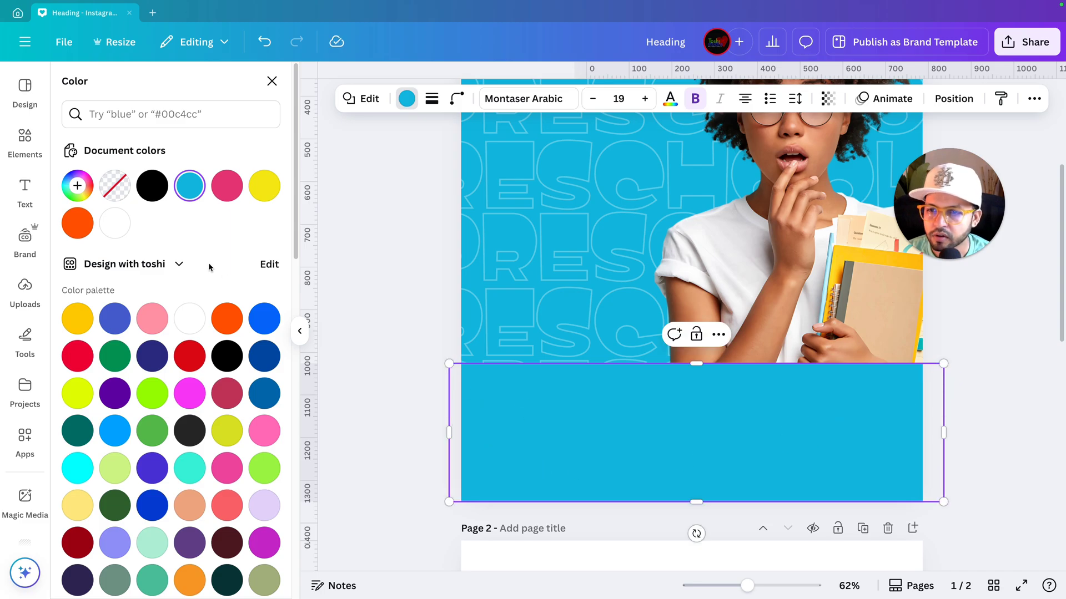
# Give the bottom band a gradient with one stop at 0% opacity and the other eyedropped #10B5DD
pyautogui.click(84, 193)
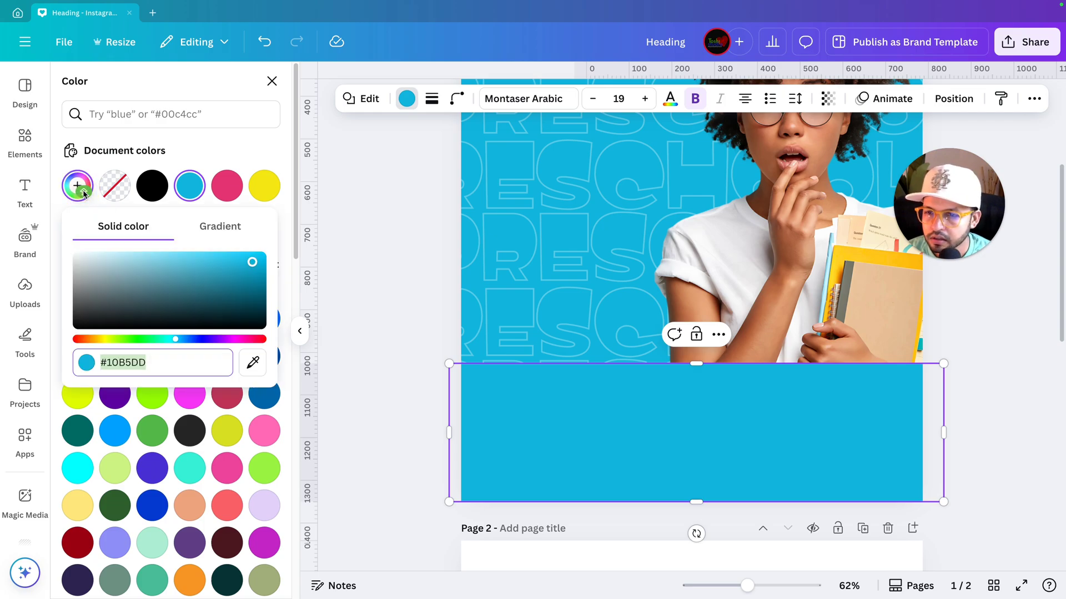
pyautogui.click(224, 238)
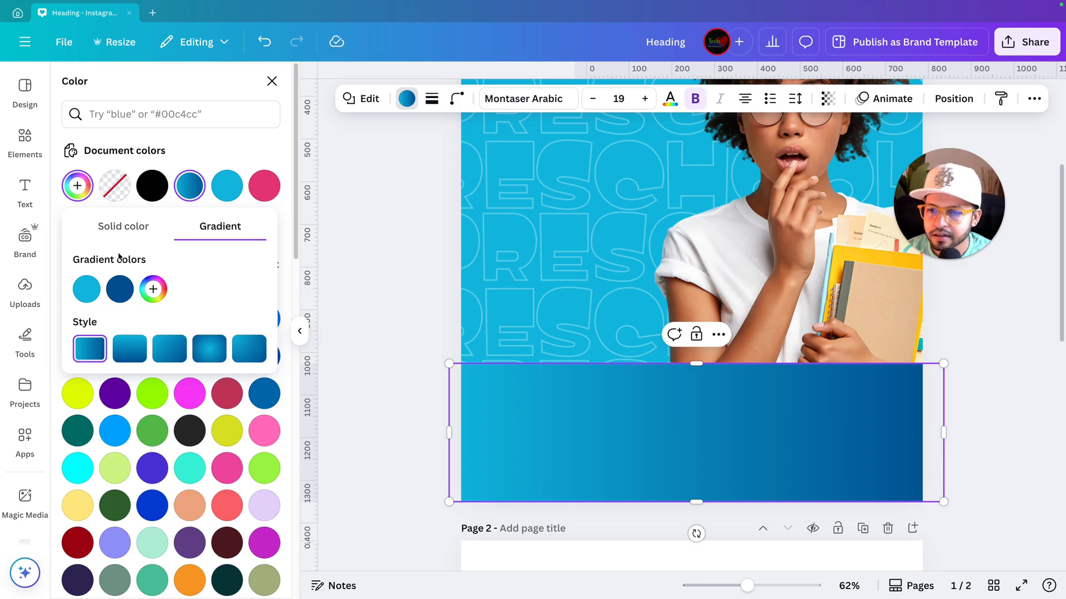
pyautogui.click(126, 292)
pyautogui.click(281, 423)
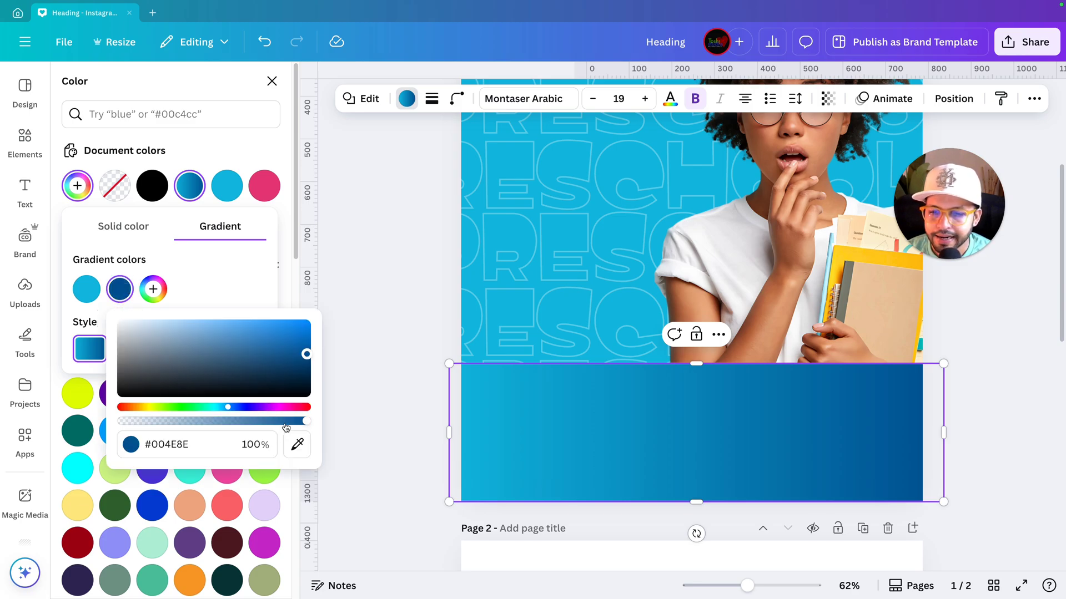
pyautogui.moveTo(280, 423); pyautogui.dragTo(100, 423)
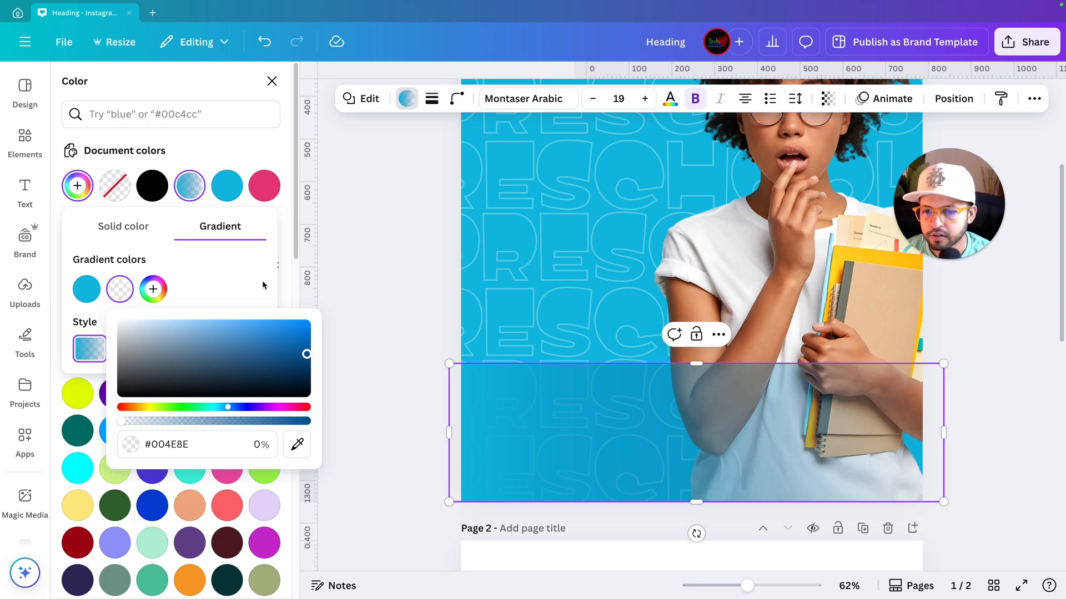
pyautogui.click(298, 445)
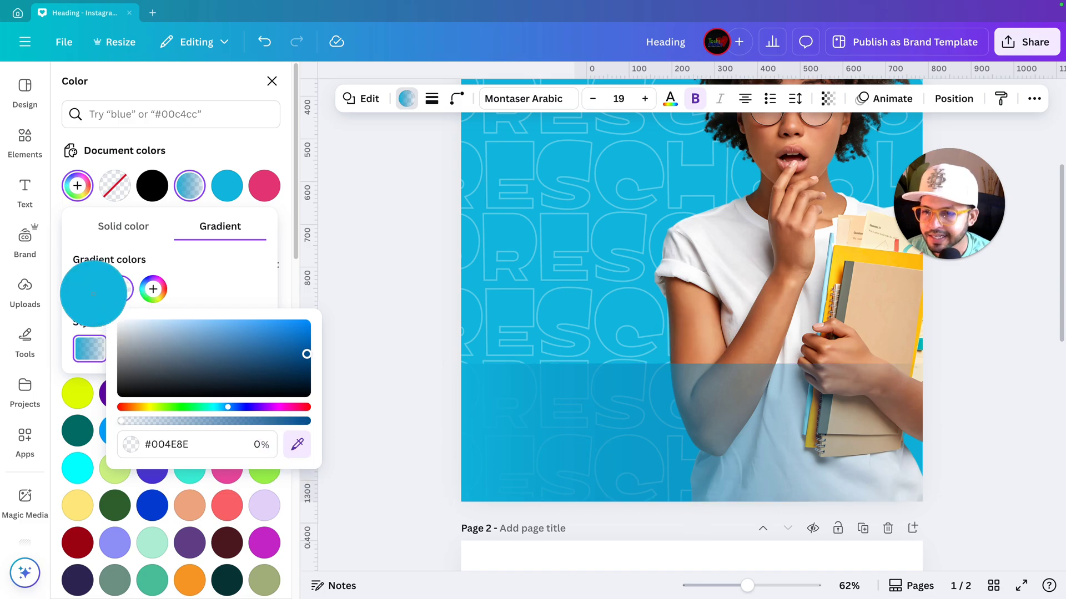
pyautogui.click(89, 290)
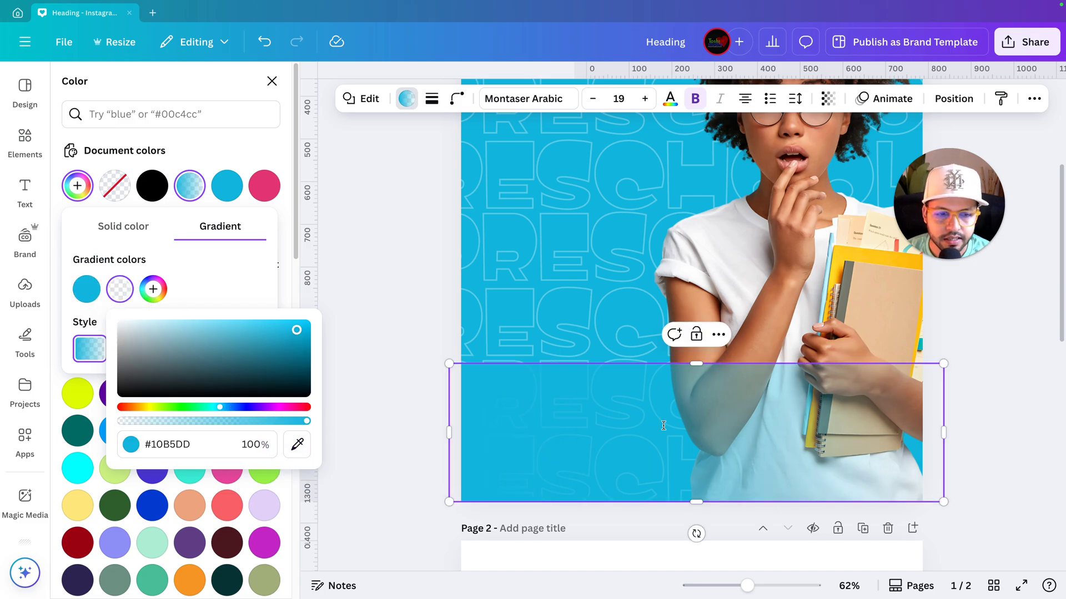
# Switch the band's gradient to the 180° vertical style and swap stops so blue sits at bottom
pyautogui.click(430, 362)
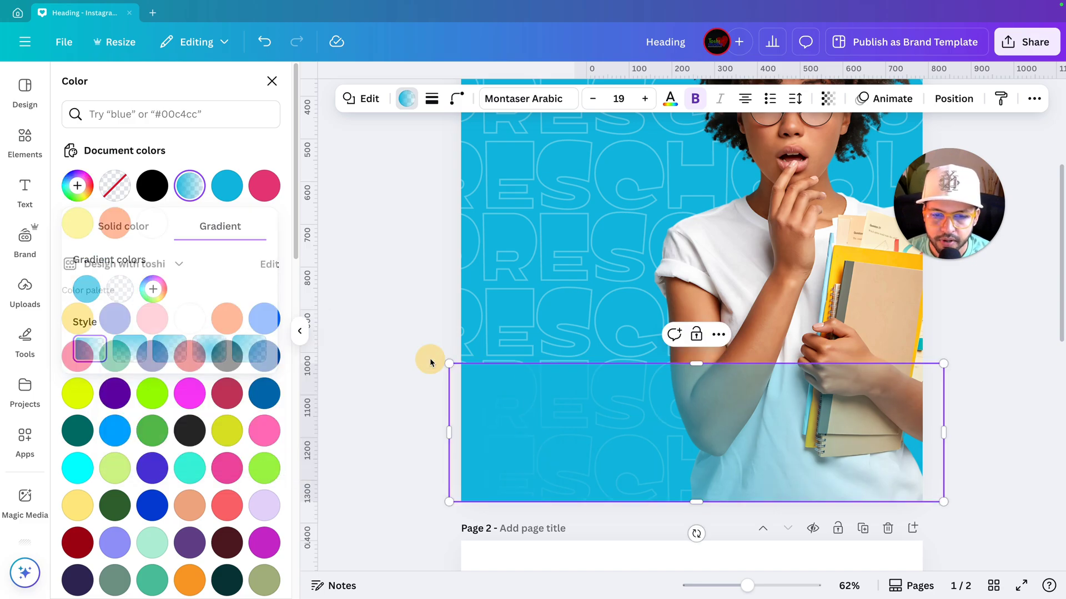
pyautogui.scroll(3, 430, 362)
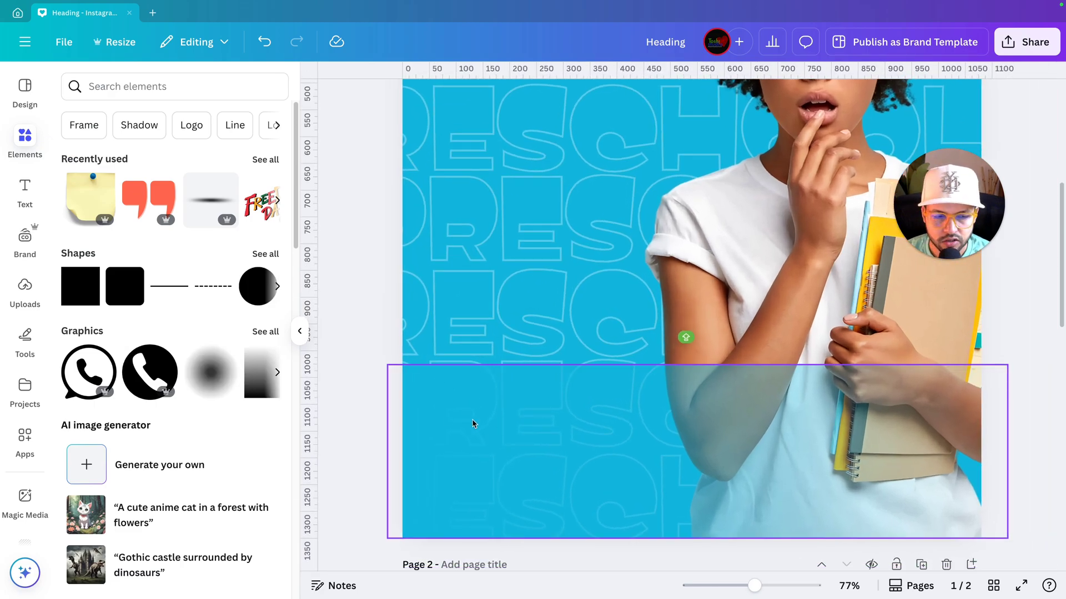
pyautogui.scroll(-3, 725, 447)
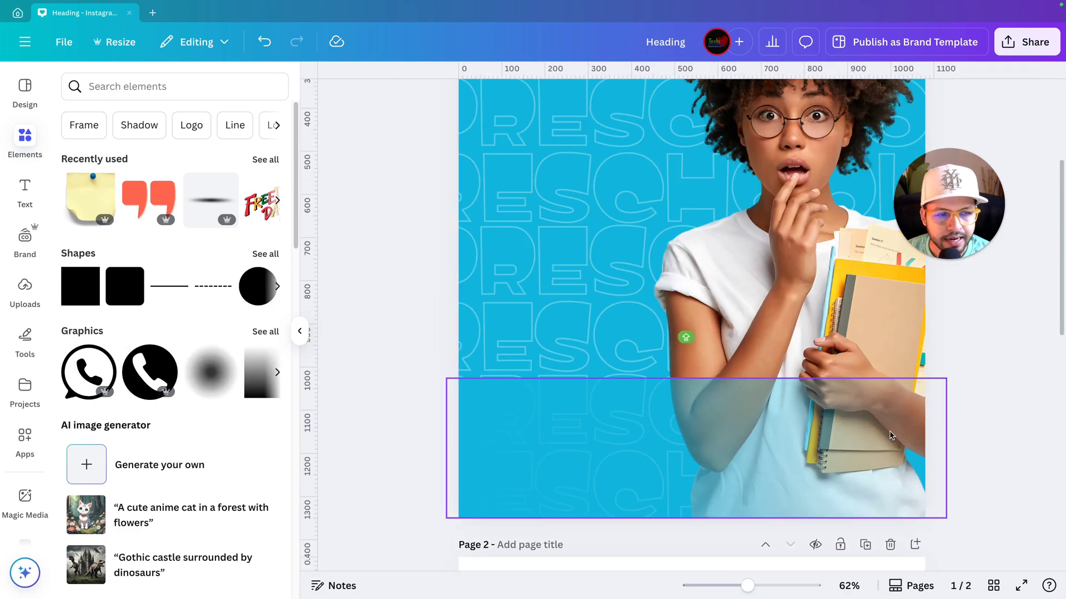
pyautogui.click(664, 445)
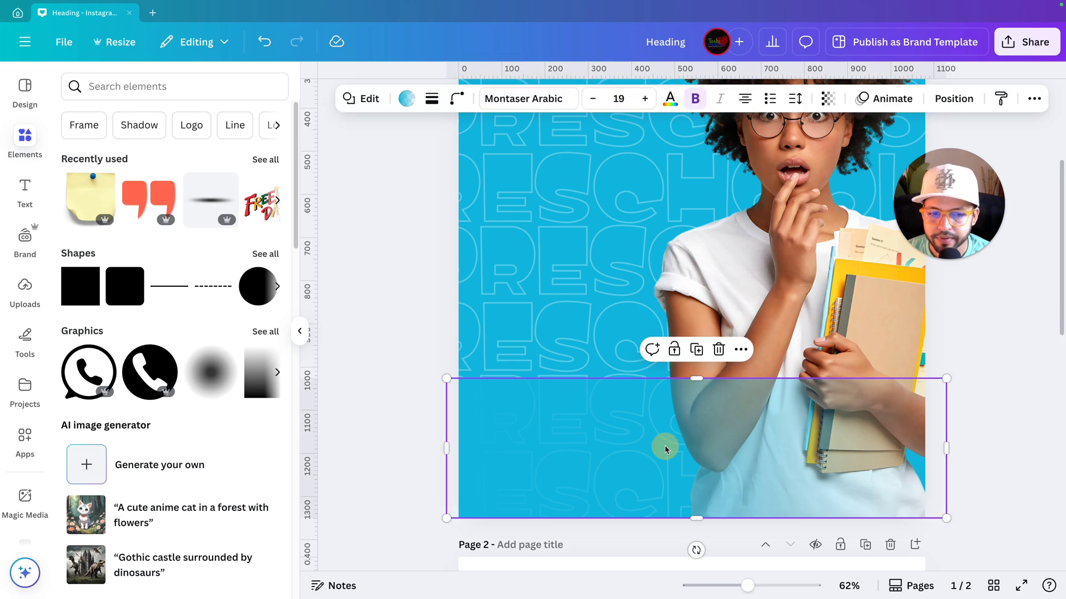
pyautogui.click(404, 101)
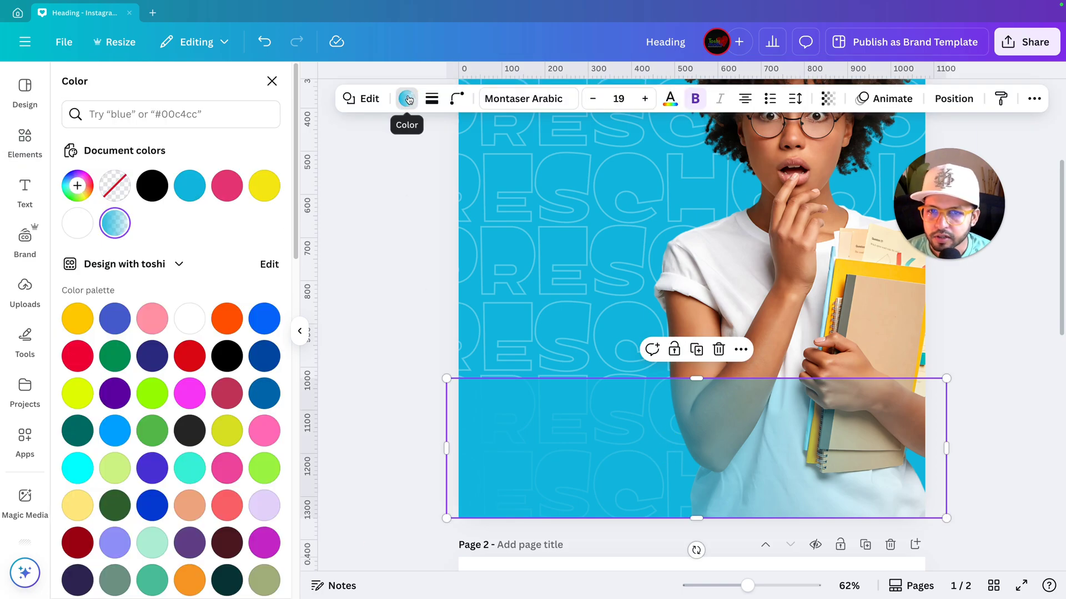
pyautogui.click(115, 224)
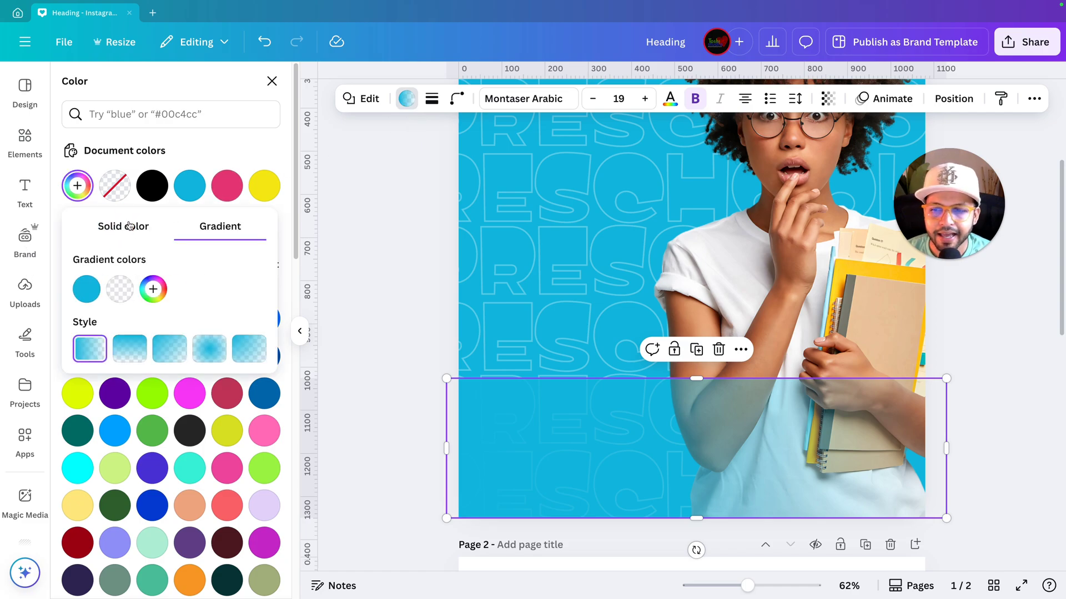
pyautogui.click(135, 354)
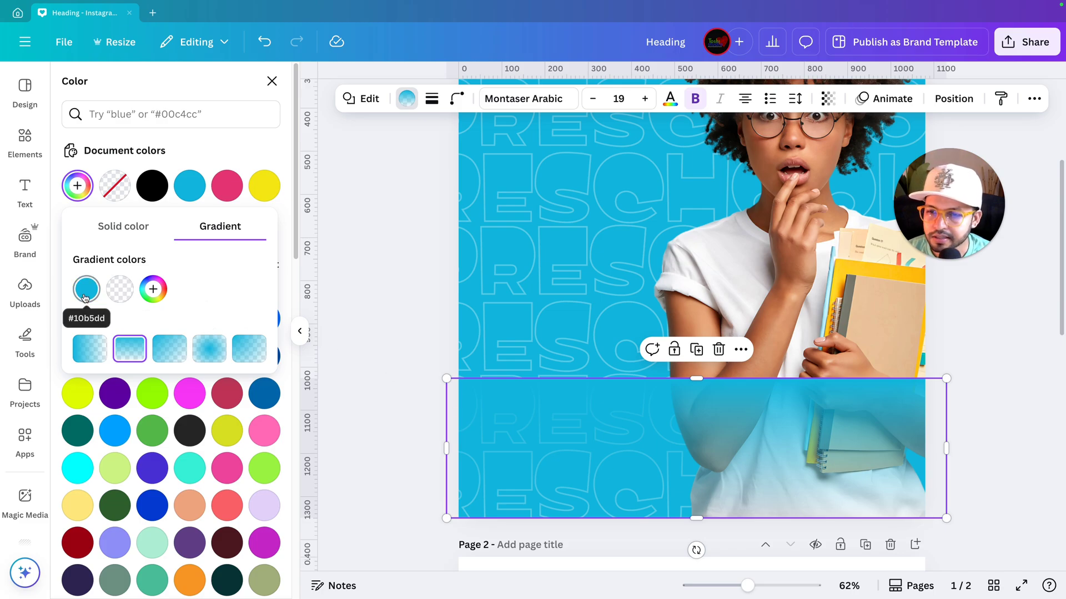
pyautogui.moveTo(85, 298); pyautogui.dragTo(121, 290)
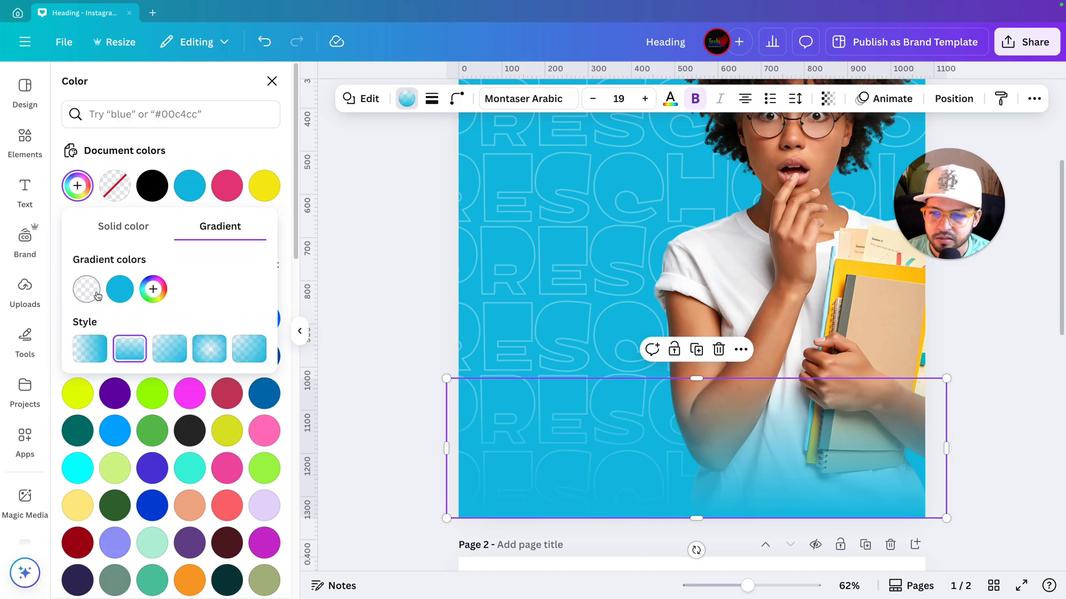
pyautogui.click(379, 340)
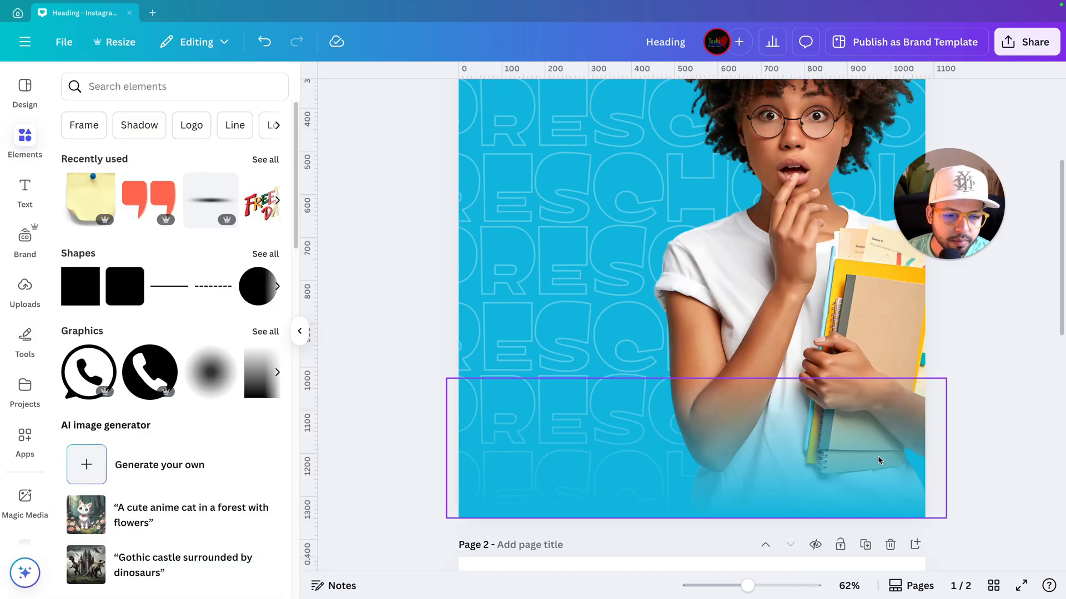
pyautogui.scroll(5, 874, 458)
pyautogui.scroll(-5, 874, 458)
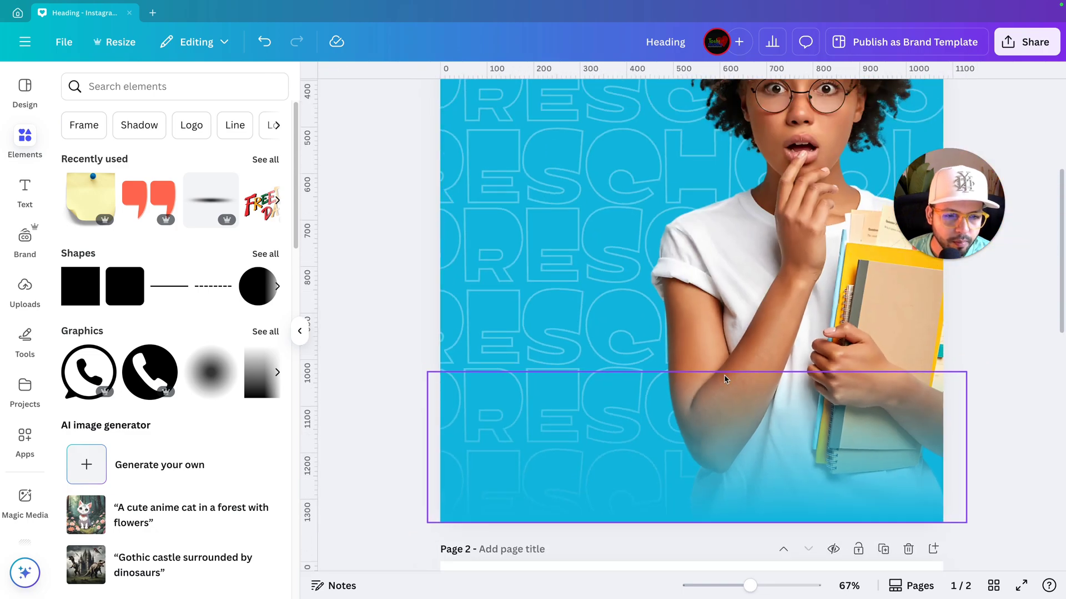
pyautogui.scroll(-1, 725, 379)
pyautogui.click(731, 410)
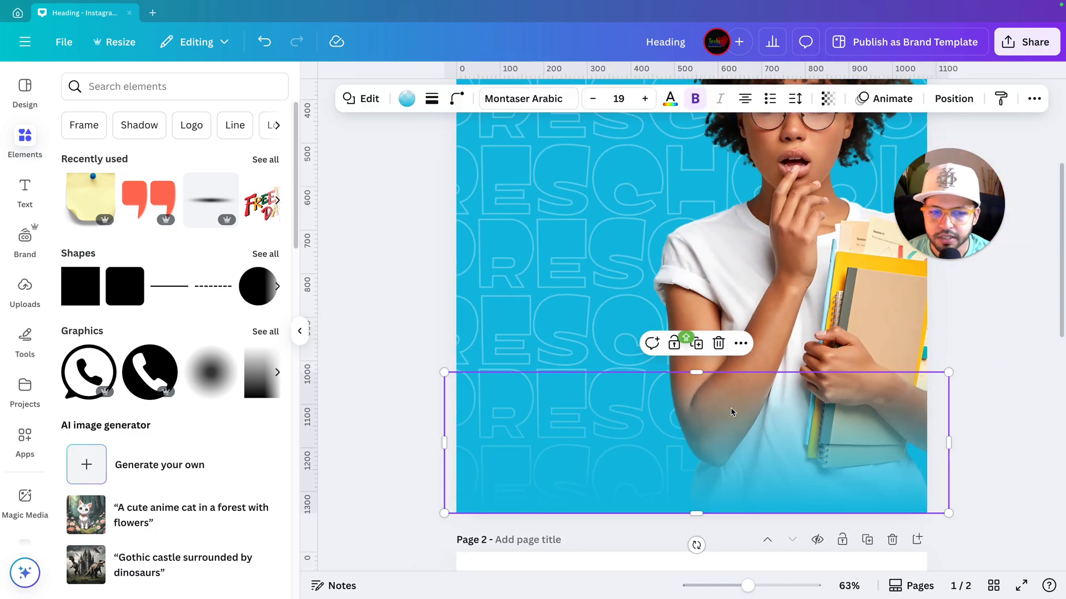
pyautogui.scroll(-3, 731, 408)
pyautogui.moveTo(702, 380); pyautogui.dragTo(705, 346)
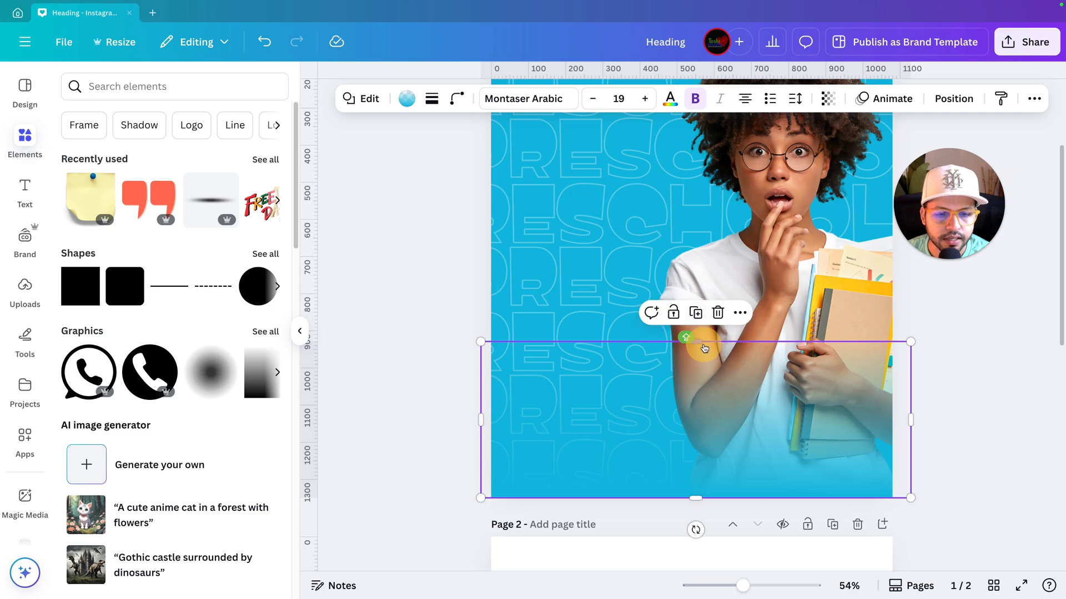
pyautogui.click(961, 408)
pyautogui.hotkey('ctrl', 'alt', '0')
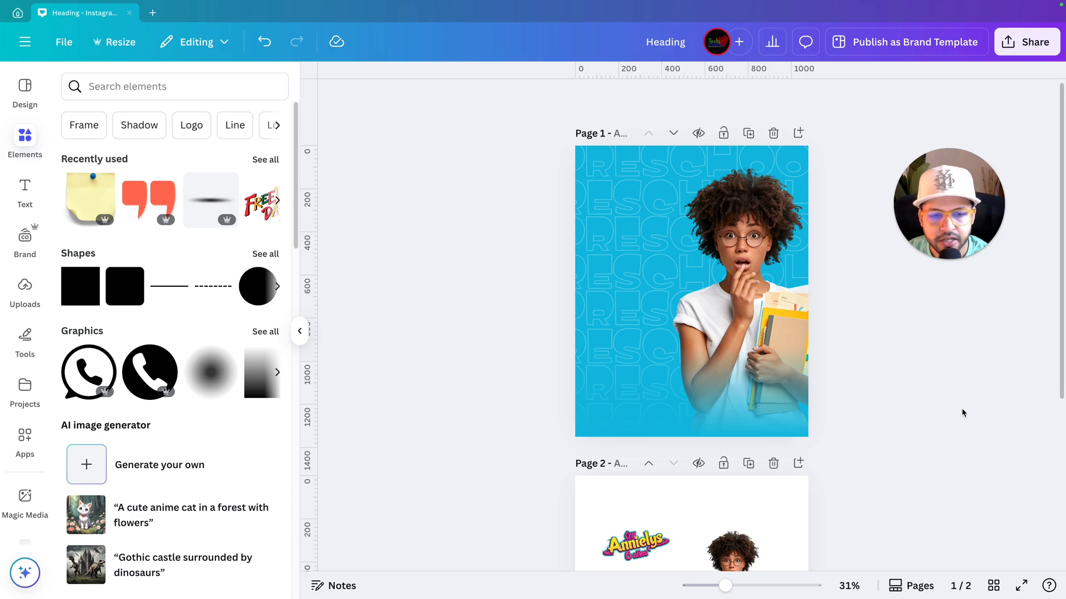
pyautogui.keyDown('ctrl'); pyautogui.scroll(5, 961, 408); pyautogui.keyUp('ctrl')
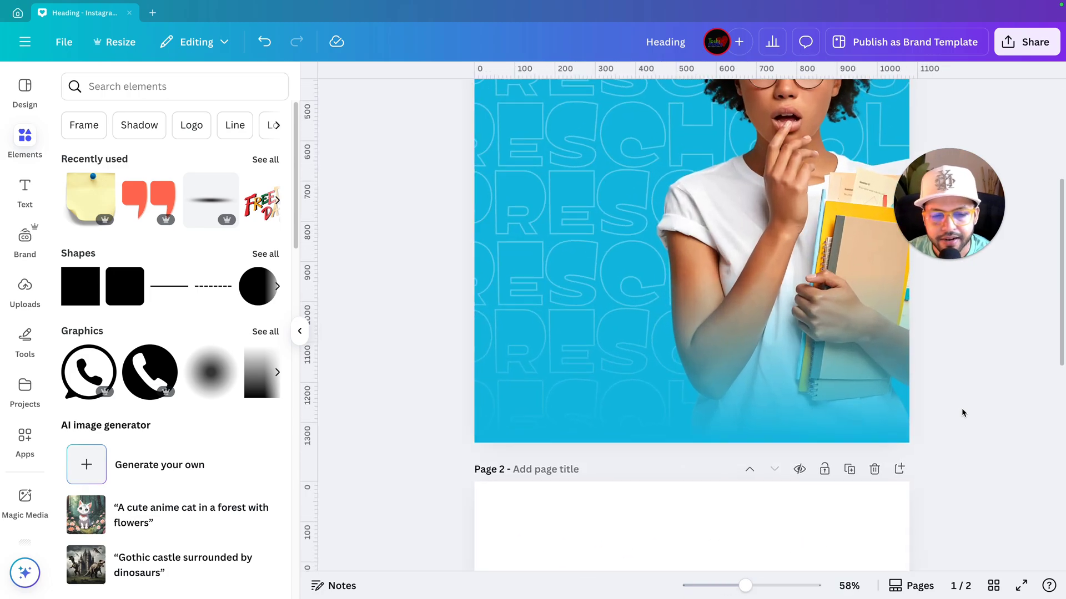
pyautogui.scroll(2, 962, 407)
pyautogui.click(642, 438)
pyautogui.click(956, 409)
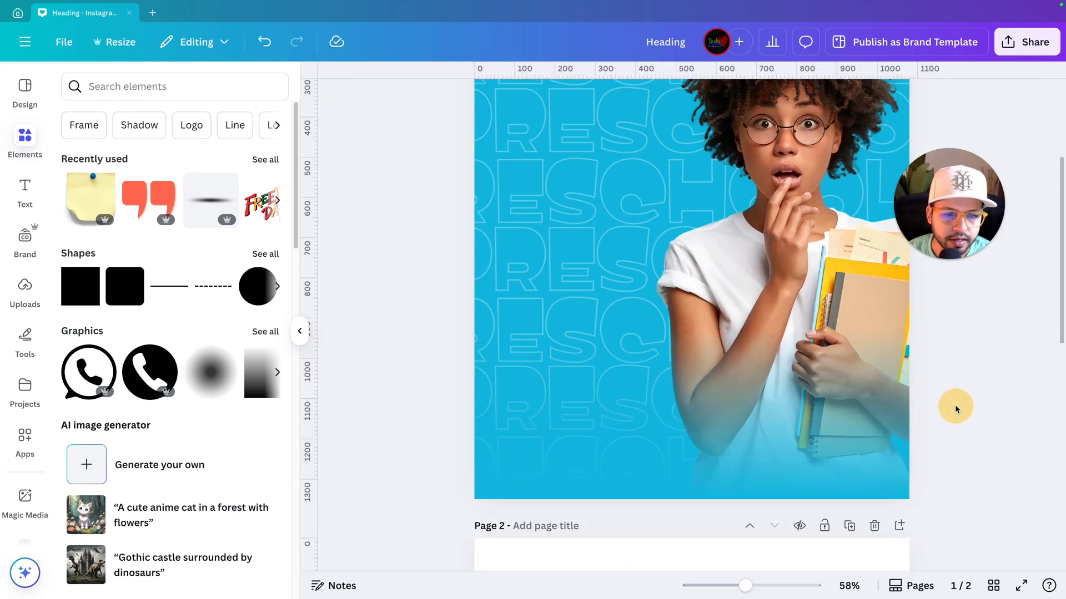
pyautogui.keyDown('ctrl'); pyautogui.scroll(-1, 955, 409); pyautogui.keyUp('ctrl')
pyautogui.scroll(3, 956, 409)
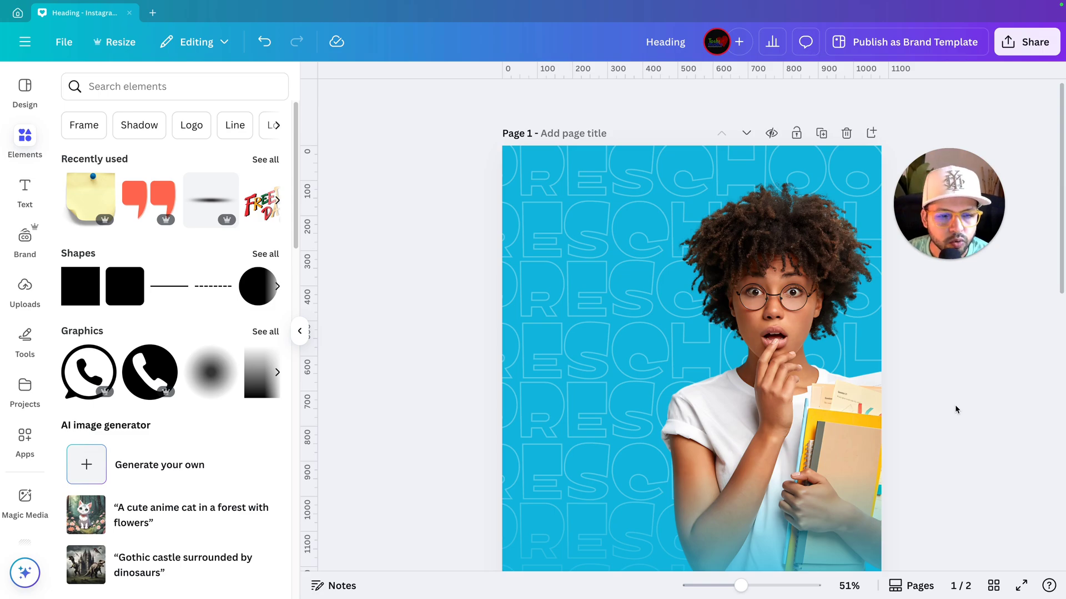
pyautogui.keyDown('ctrl'); pyautogui.scroll(5, 968, 359); pyautogui.keyUp('ctrl')
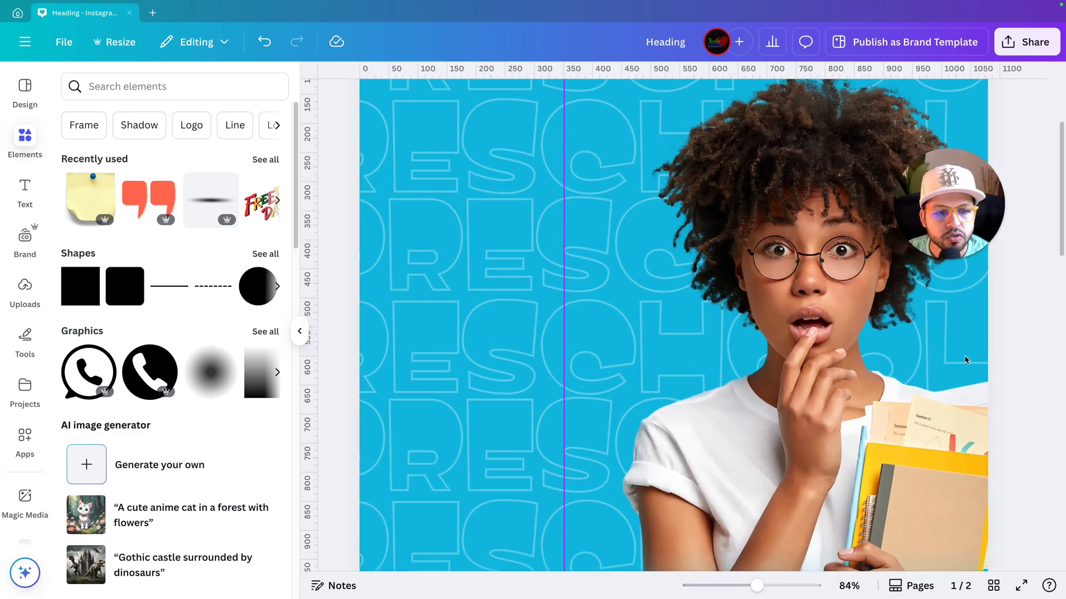
pyautogui.scroll(1, 965, 359)
pyautogui.keyDown('ctrl'); pyautogui.scroll(3, 964, 359); pyautogui.keyUp('ctrl')
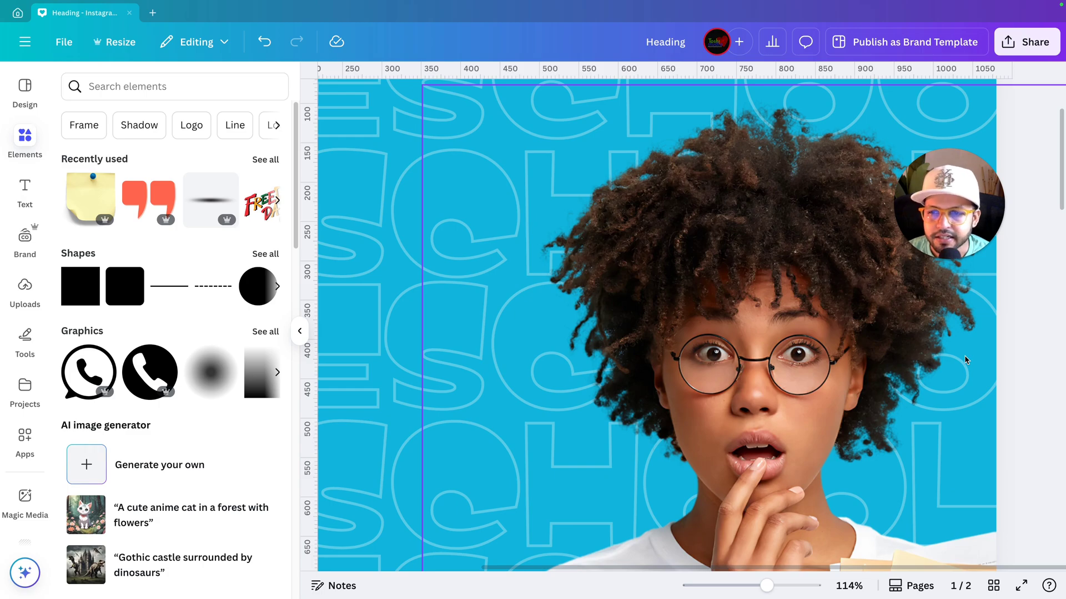
pyautogui.keyDown('ctrl'); pyautogui.scroll(-2, 964, 360); pyautogui.keyUp('ctrl')
pyautogui.click(783, 283)
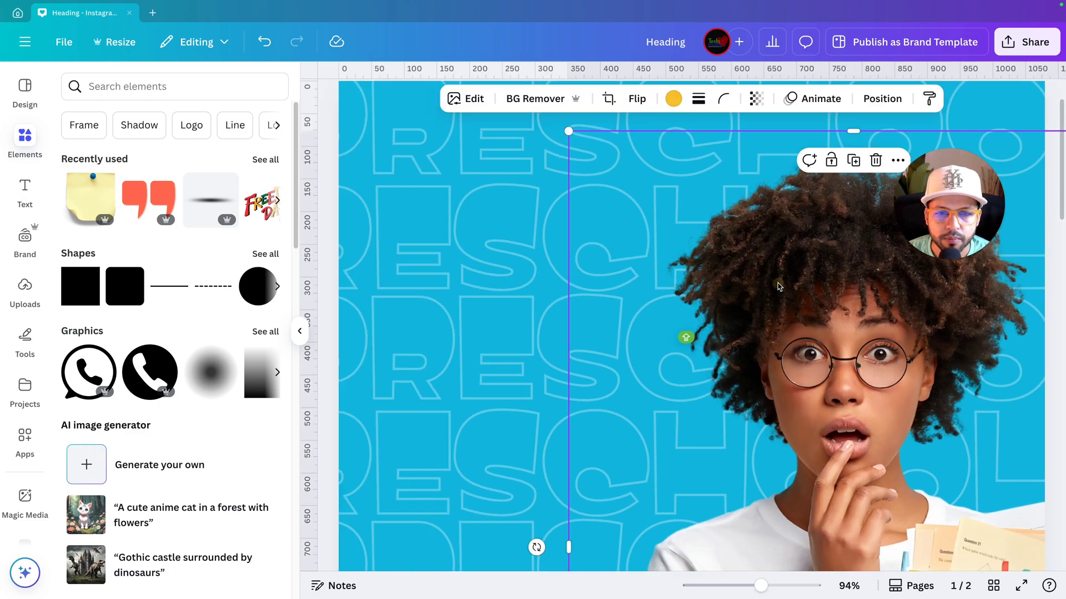
pyautogui.keyDown('ctrl'); pyautogui.scroll(-2, 824, 314); pyautogui.keyUp('ctrl')
pyautogui.keyDown('ctrl'); pyautogui.scroll(2, 884, 330); pyautogui.keyUp('ctrl')
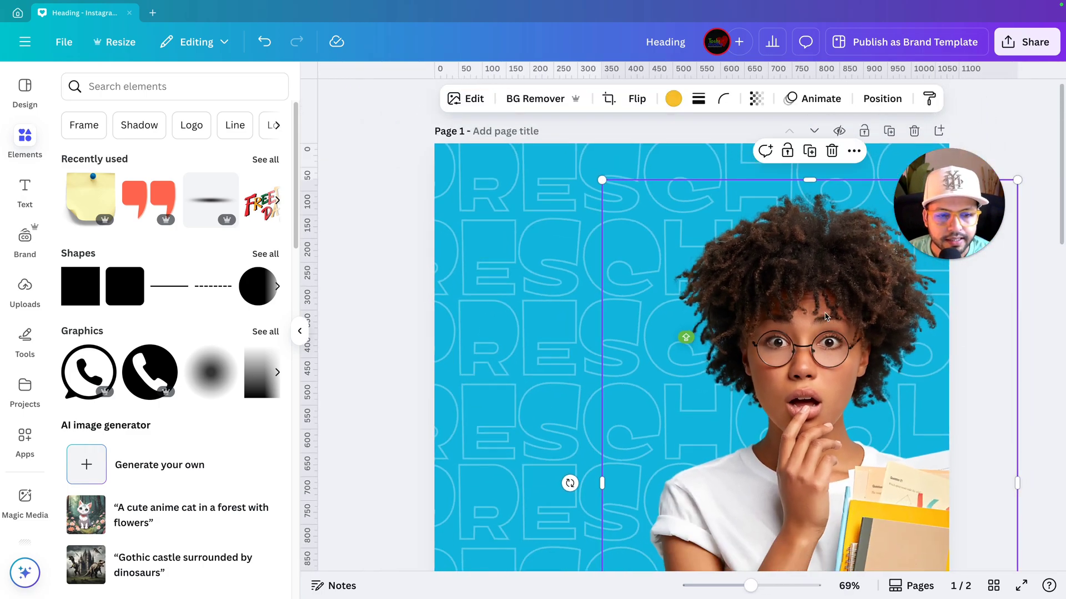
pyautogui.keyDown('ctrl'); pyautogui.scroll(3, 884, 329); pyautogui.keyUp('ctrl')
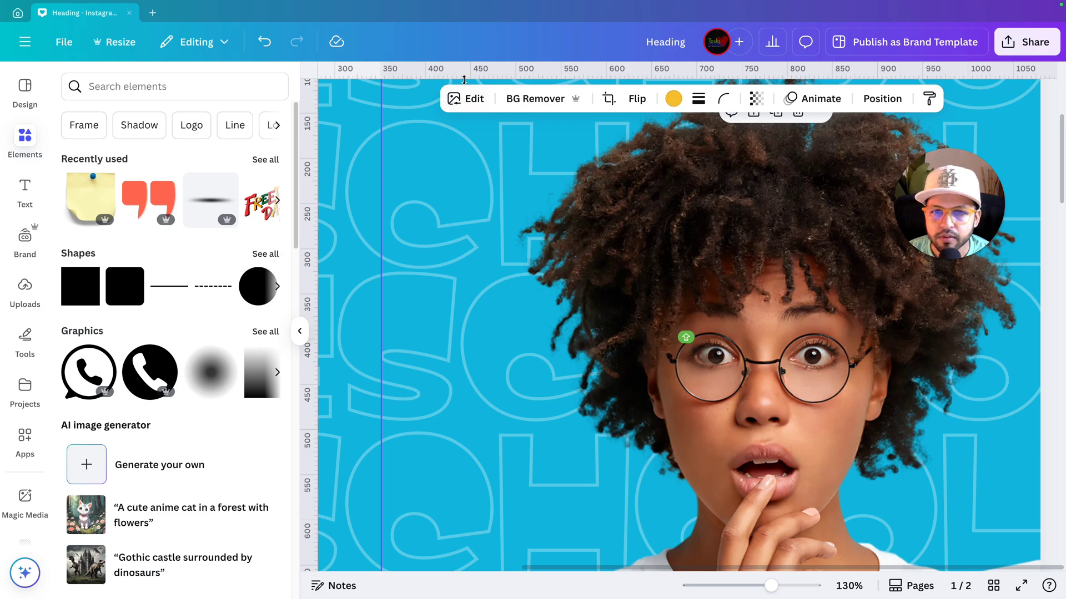
# Open the photo's Adjust settings and raise its brightness to 10
pyautogui.click(474, 99)
pyautogui.keyDown('ctrl'); pyautogui.scroll(-5, 563, 230); pyautogui.keyUp('ctrl')
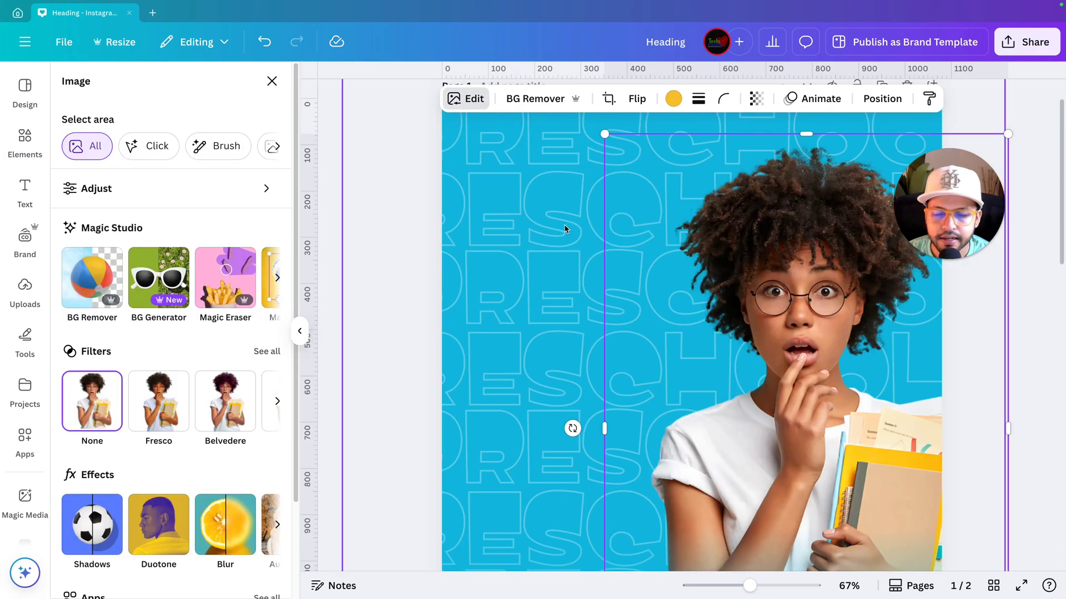
pyautogui.click(178, 195)
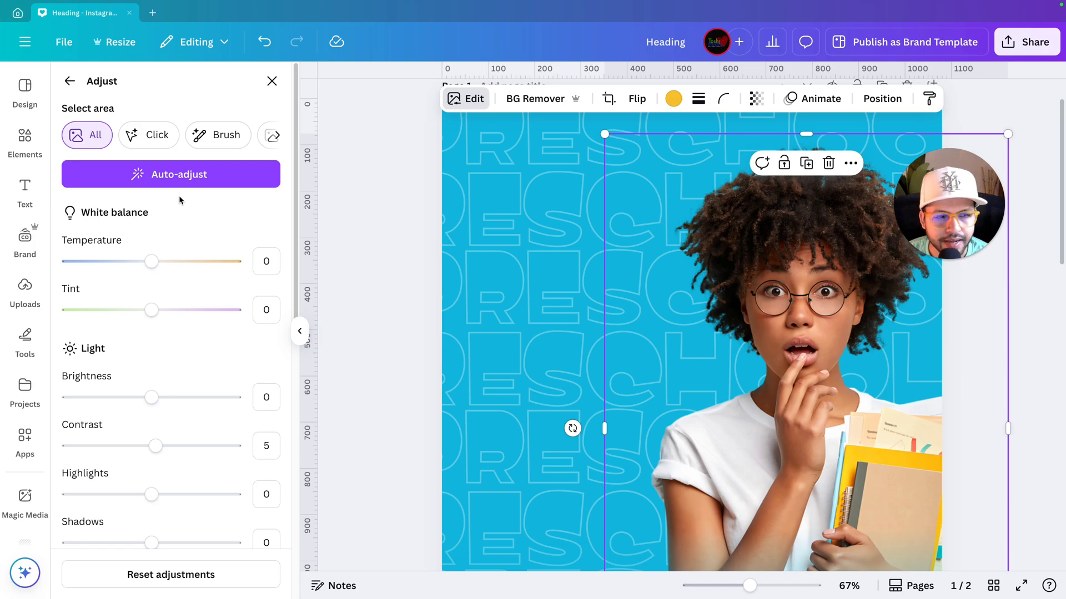
pyautogui.scroll(-3, 178, 196)
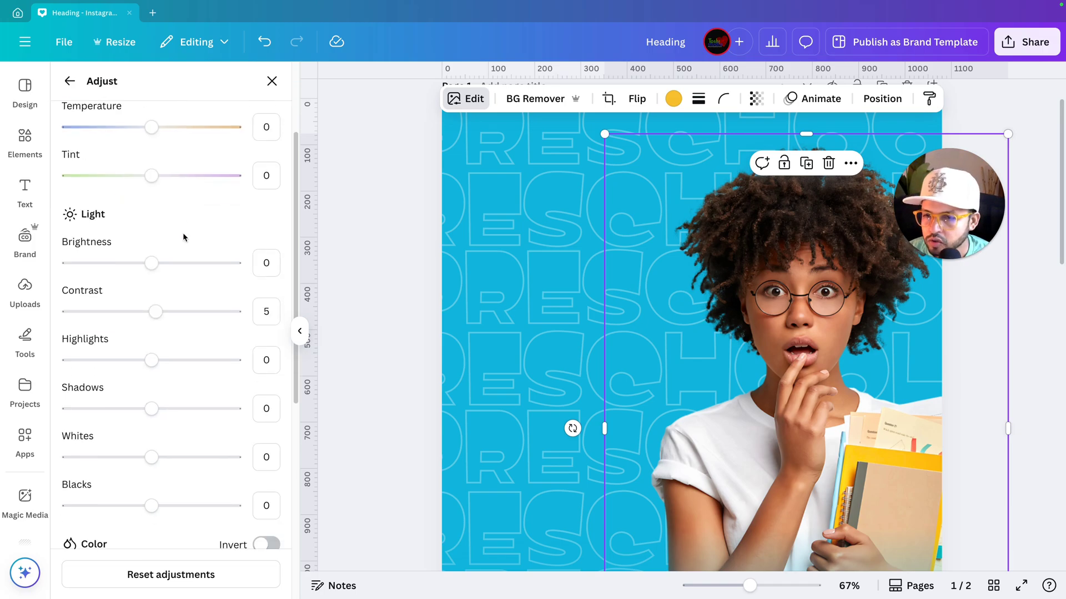
pyautogui.moveTo(154, 268)
pyautogui.mouseDown()
pyautogui.moveTo(162, 245)
pyautogui.moveTo(143, 251)
pyautogui.mouseUp()
# Raise the photo's saturation to 10 and vibrance to 5
pyautogui.scroll(-2, 155, 244)
pyautogui.scroll(-3, 155, 247)
pyautogui.scroll(-4, 144, 249)
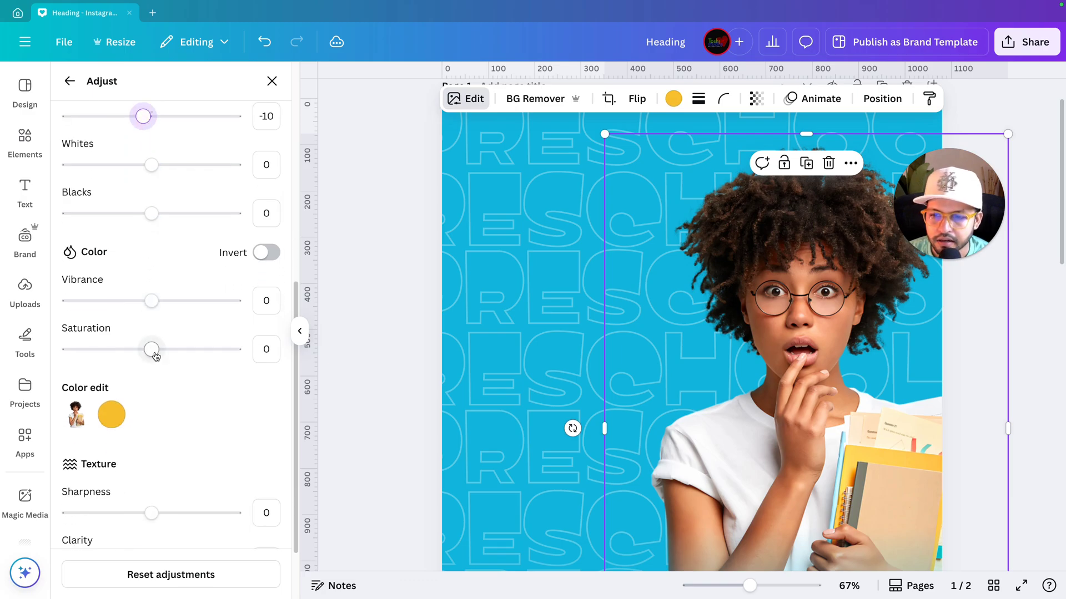
pyautogui.moveTo(155, 356); pyautogui.dragTo(160, 357)
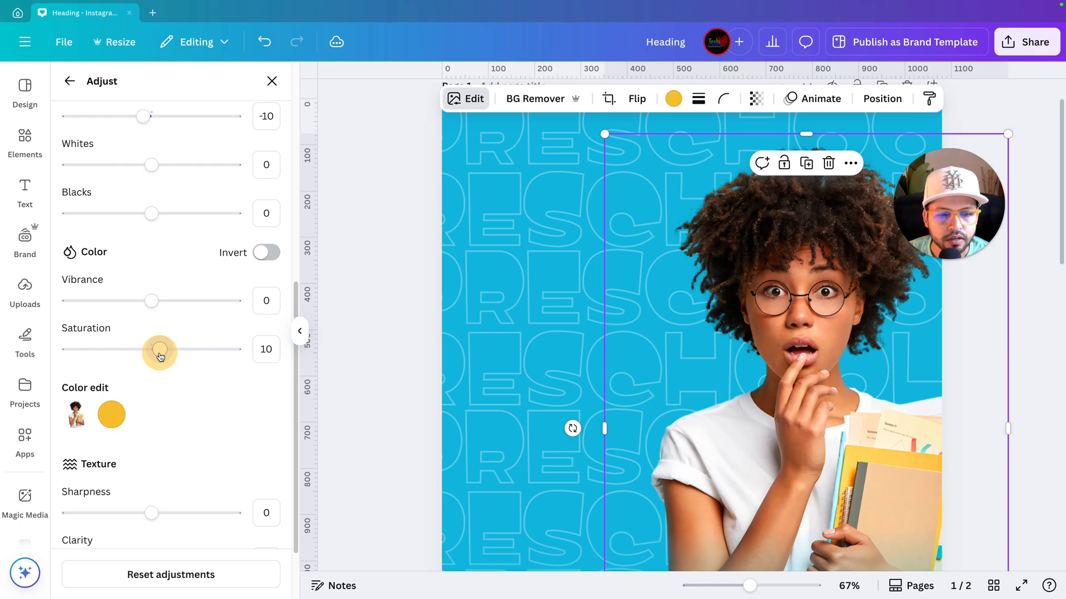
pyautogui.moveTo(161, 356); pyautogui.dragTo(159, 355)
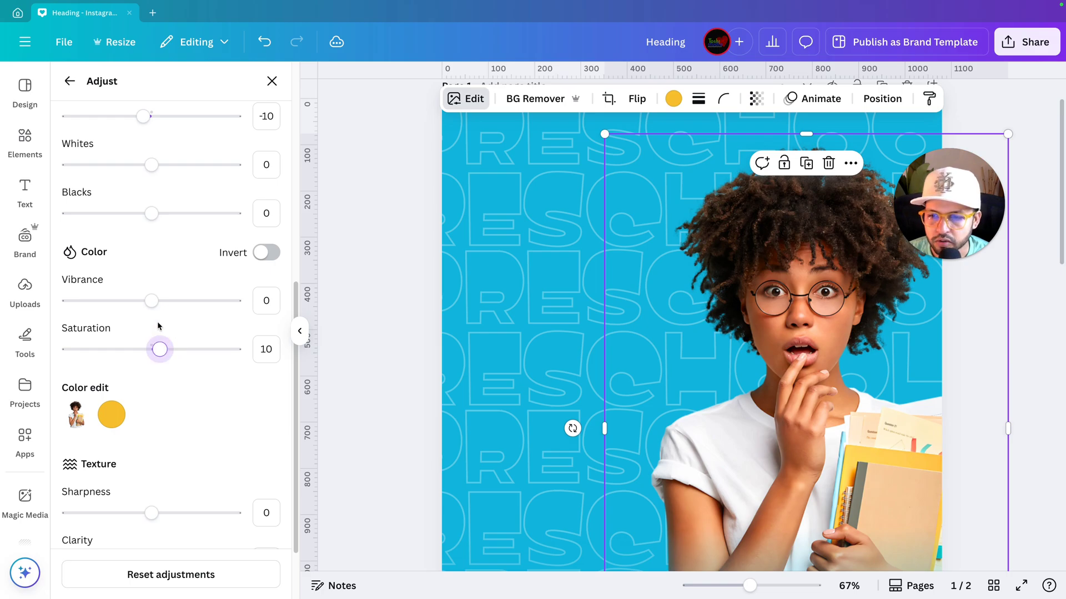
pyautogui.moveTo(151, 302); pyautogui.dragTo(156, 301)
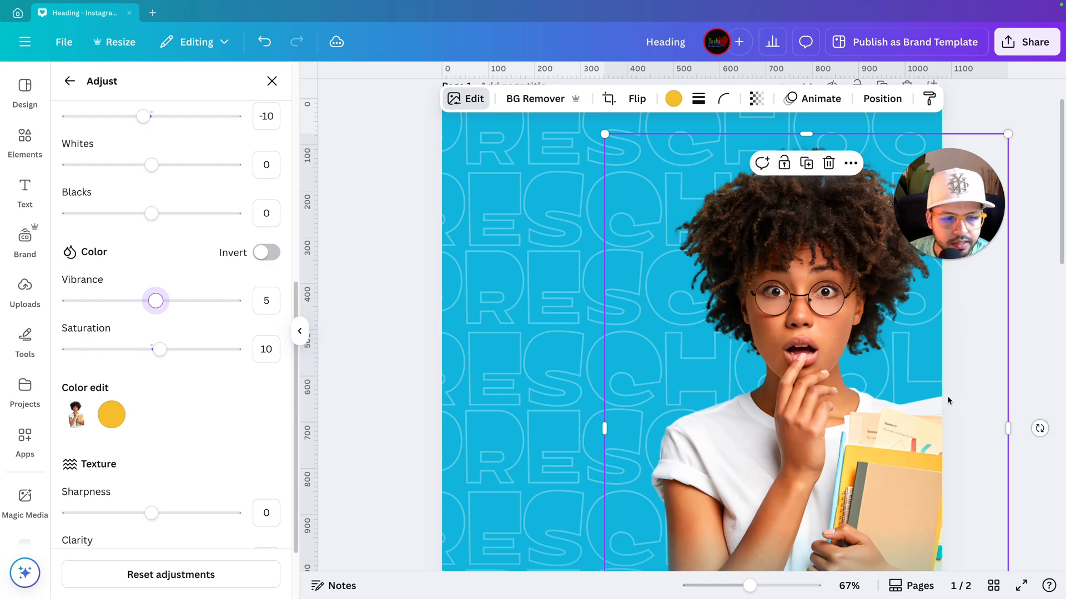
pyautogui.scroll(-5, 947, 395)
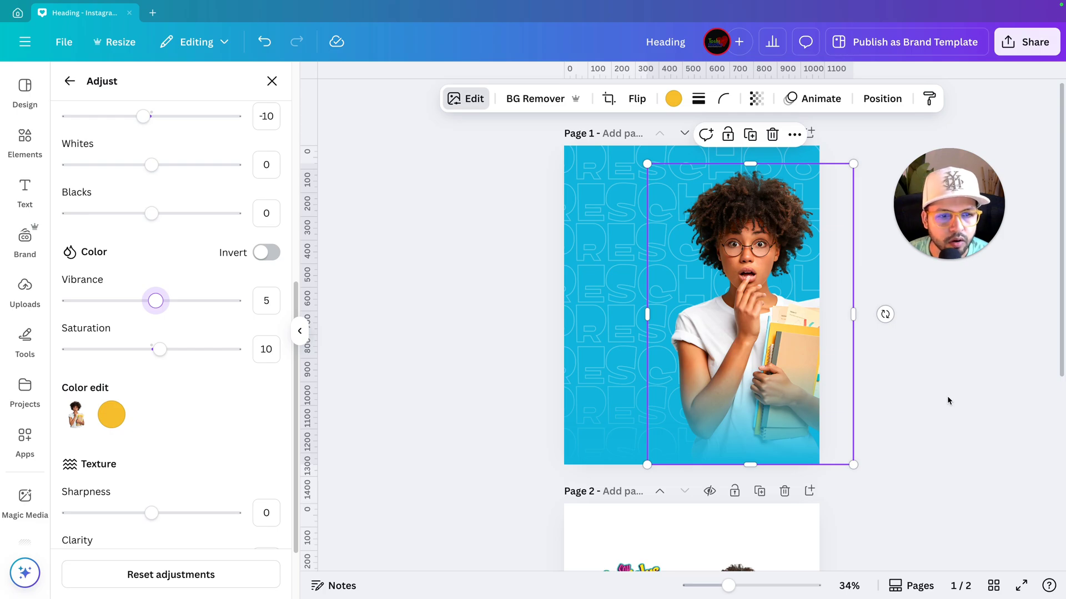
pyautogui.scroll(-5, 947, 396)
pyautogui.scroll(4, 925, 384)
pyautogui.scroll(3, 925, 384)
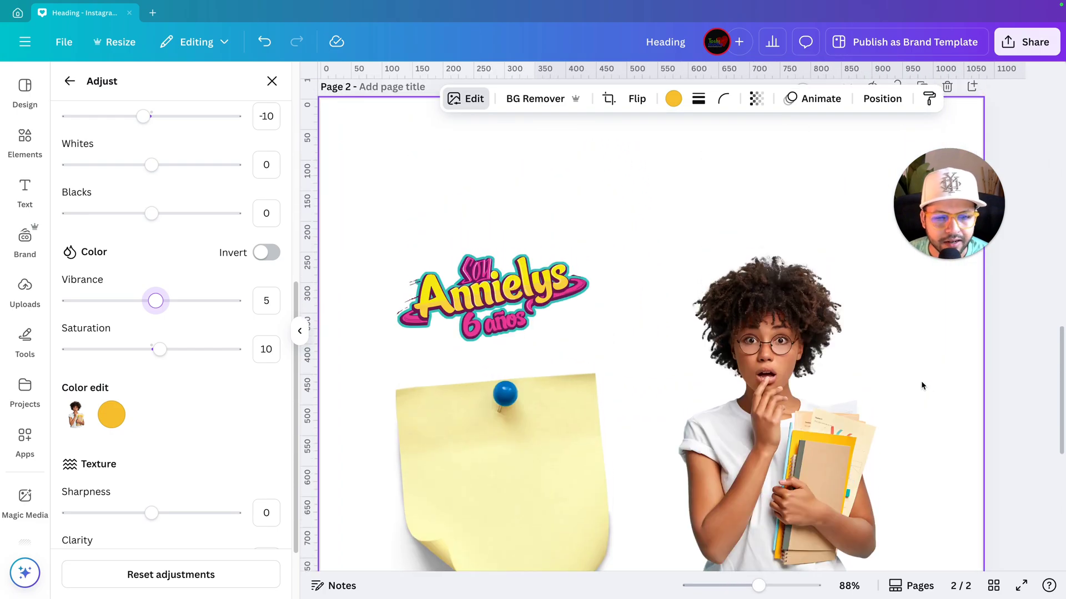
pyautogui.scroll(10, 921, 381)
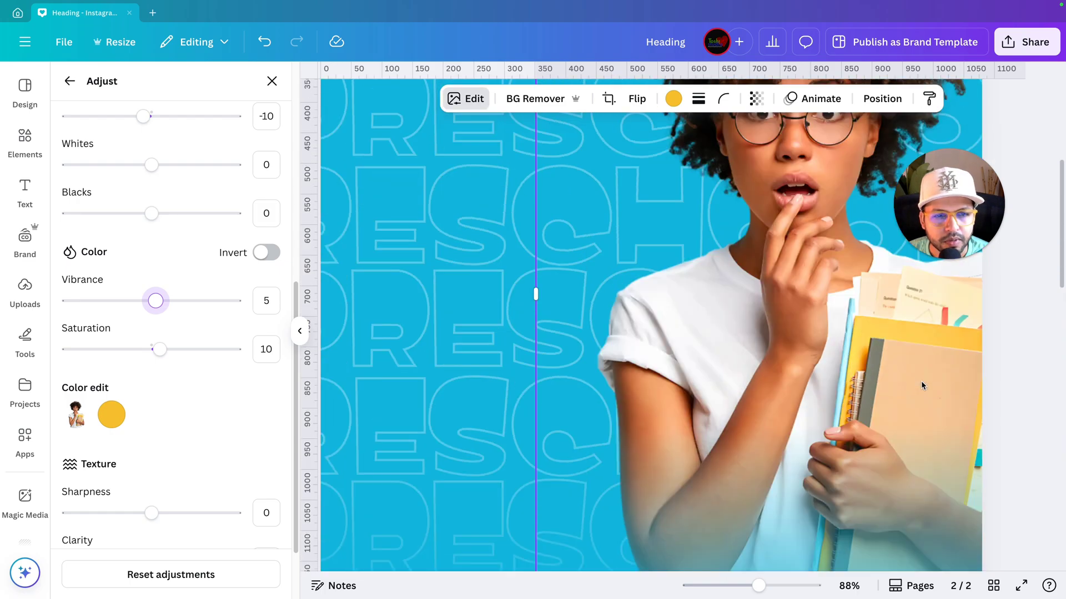
pyautogui.scroll(-6, 920, 381)
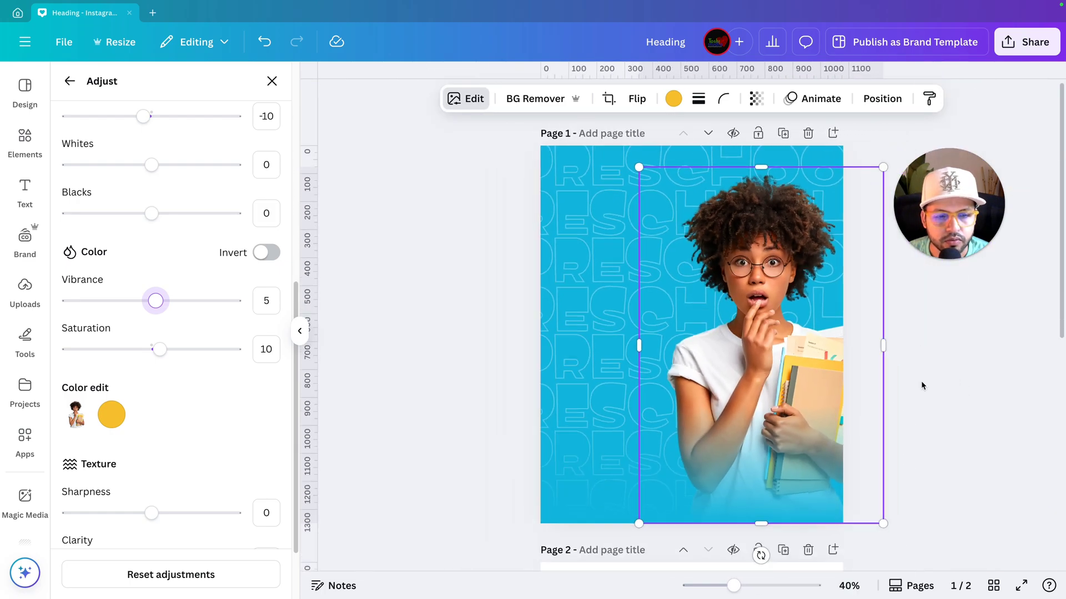
# Deselect the photo, search Apps for 'TEXT STUDIO MAKER' and launch it
pyautogui.click(921, 380)
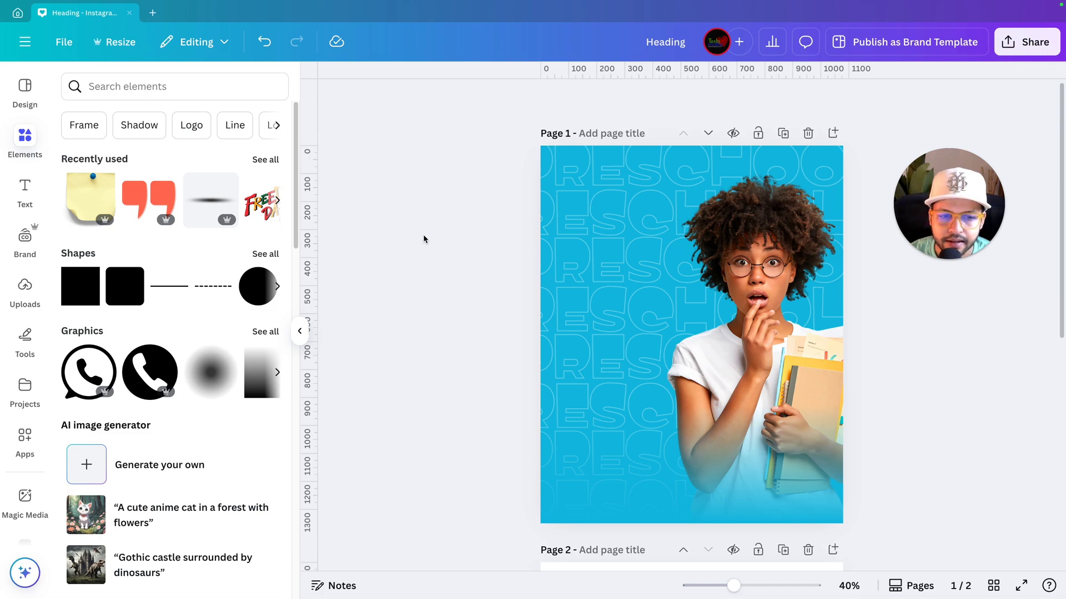
pyautogui.click(24, 436)
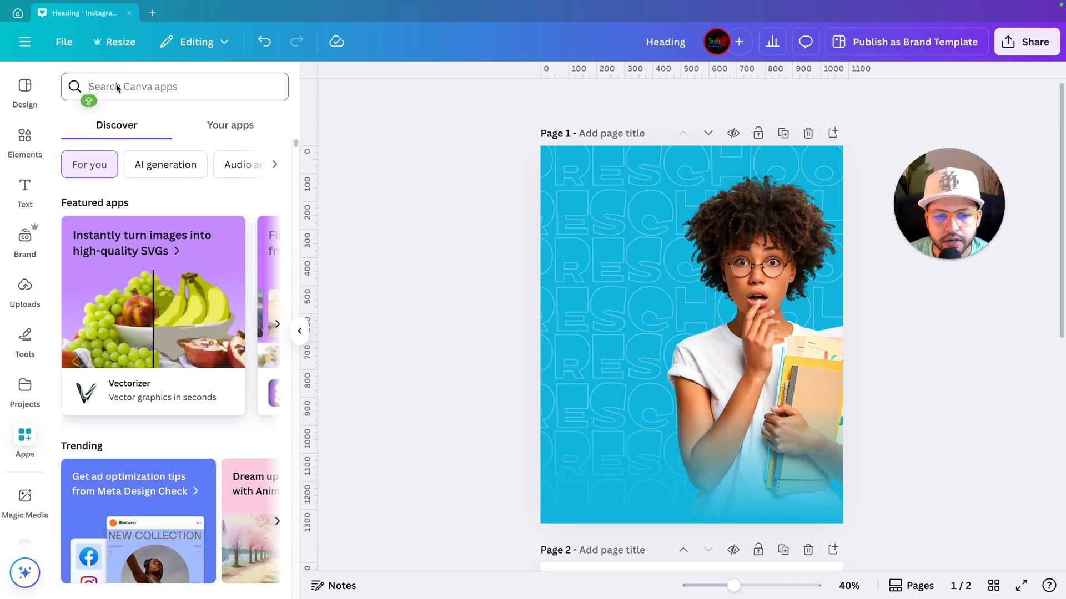
pyautogui.write('TEXT STUDIO MAKER')
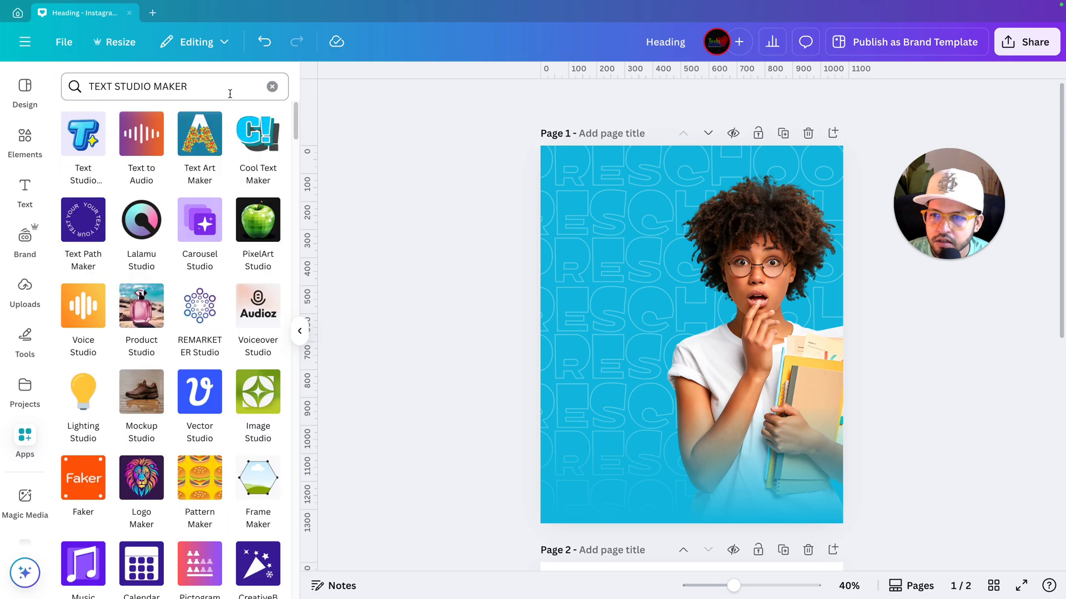
pyautogui.click(89, 141)
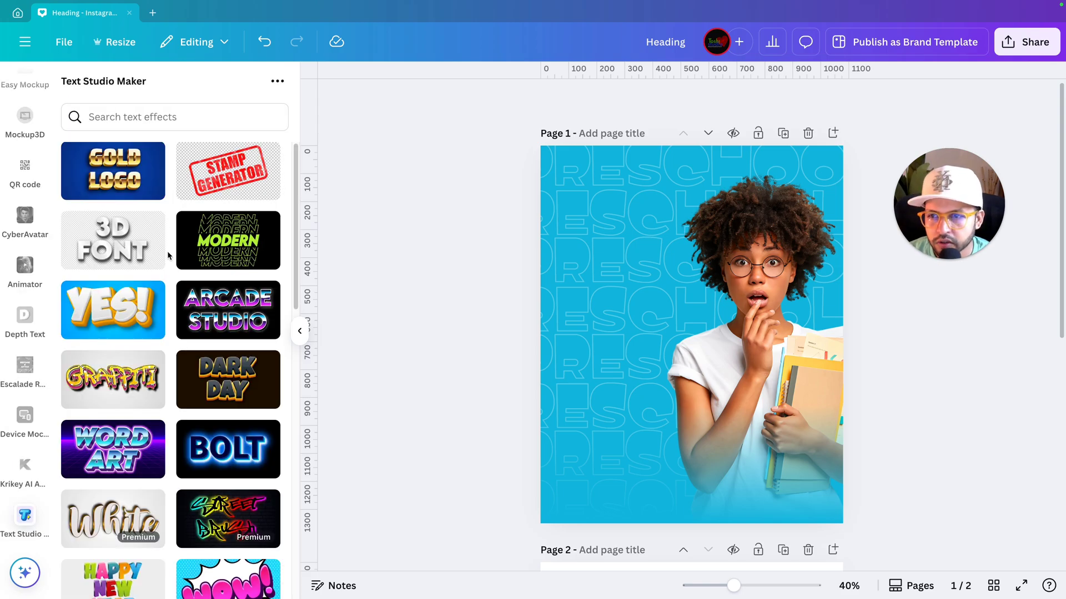
# Scroll through the Text Studio Maker gallery of text effects
pyautogui.scroll(-3, 167, 251)
pyautogui.scroll(-5, 168, 251)
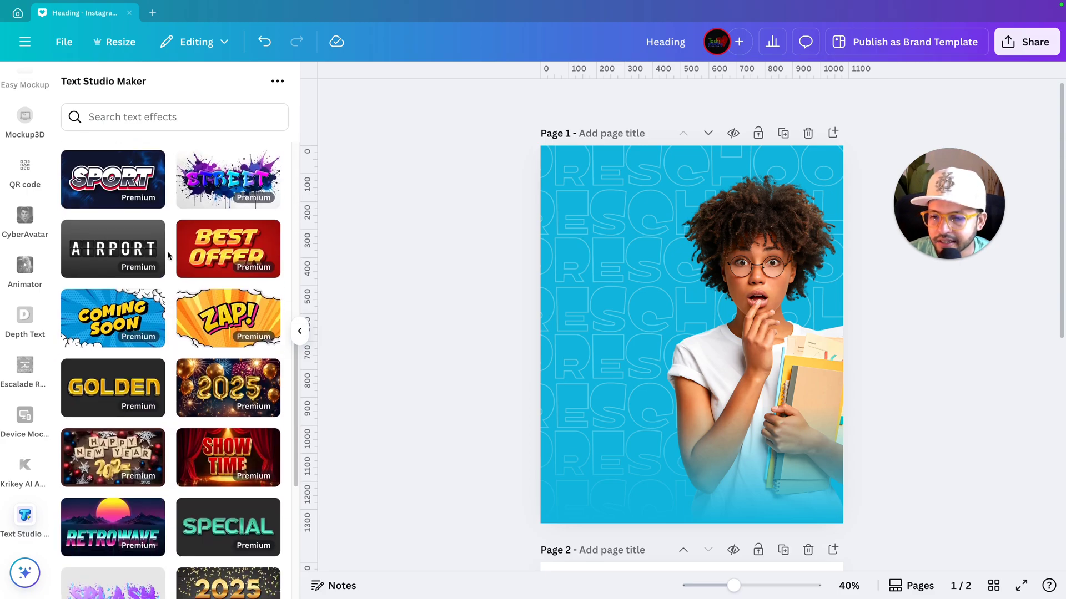
pyautogui.scroll(-3, 167, 250)
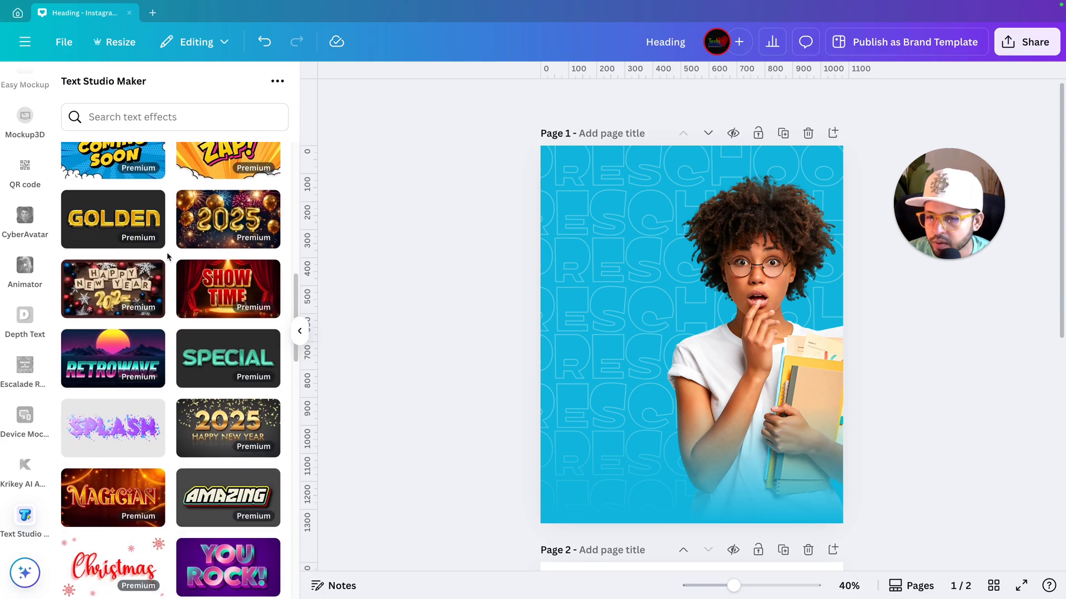
pyautogui.scroll(6, 167, 255)
pyautogui.scroll(3, 167, 256)
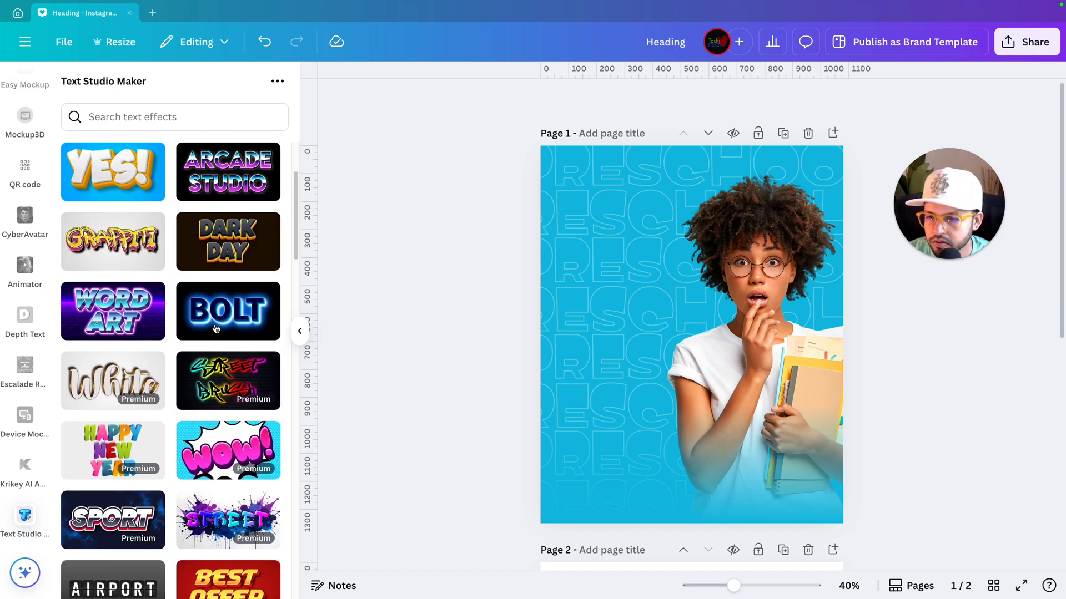
pyautogui.scroll(-2, 216, 329)
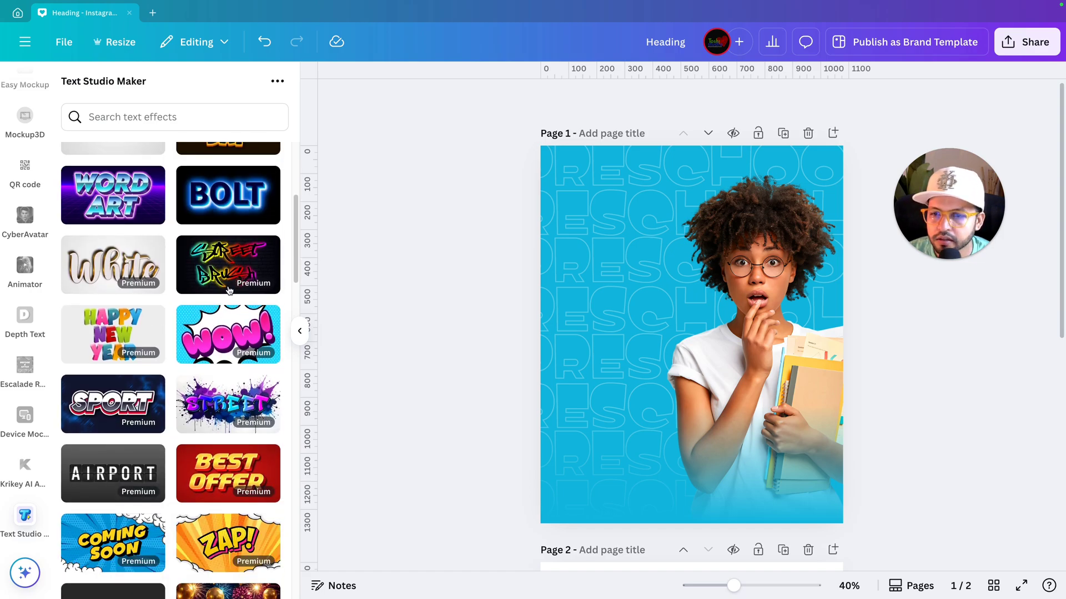
pyautogui.scroll(-3, 228, 305)
pyautogui.scroll(-3, 202, 362)
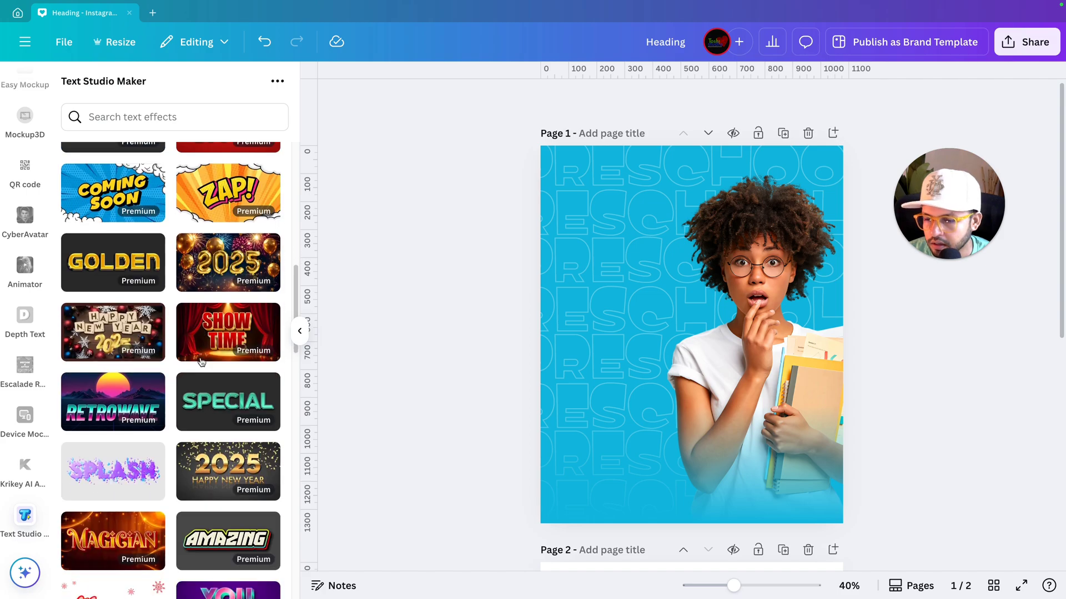
pyautogui.scroll(-2, 111, 355)
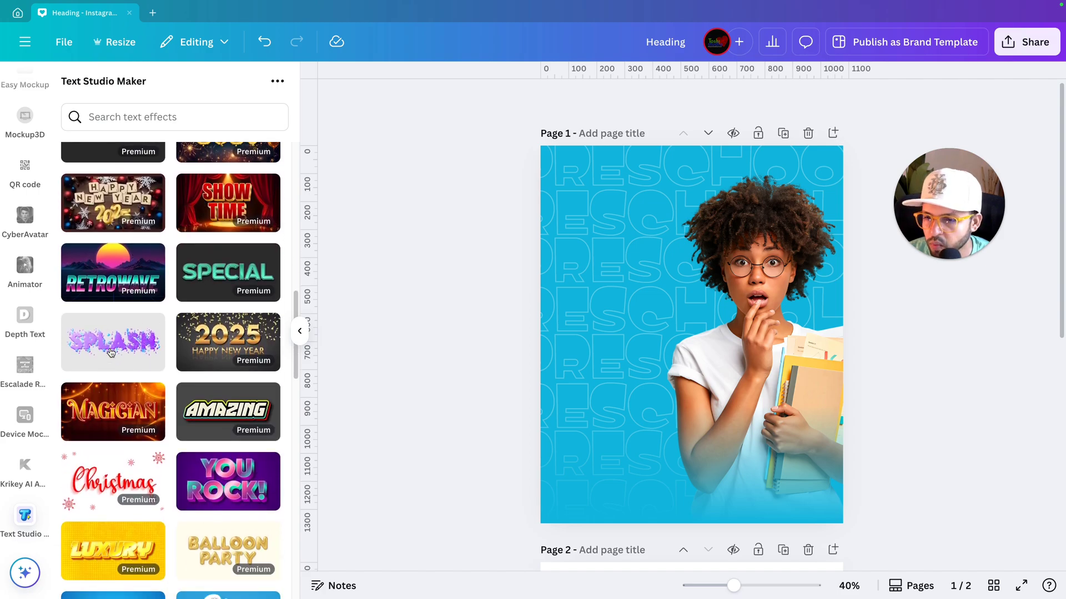
pyautogui.scroll(-3, 111, 353)
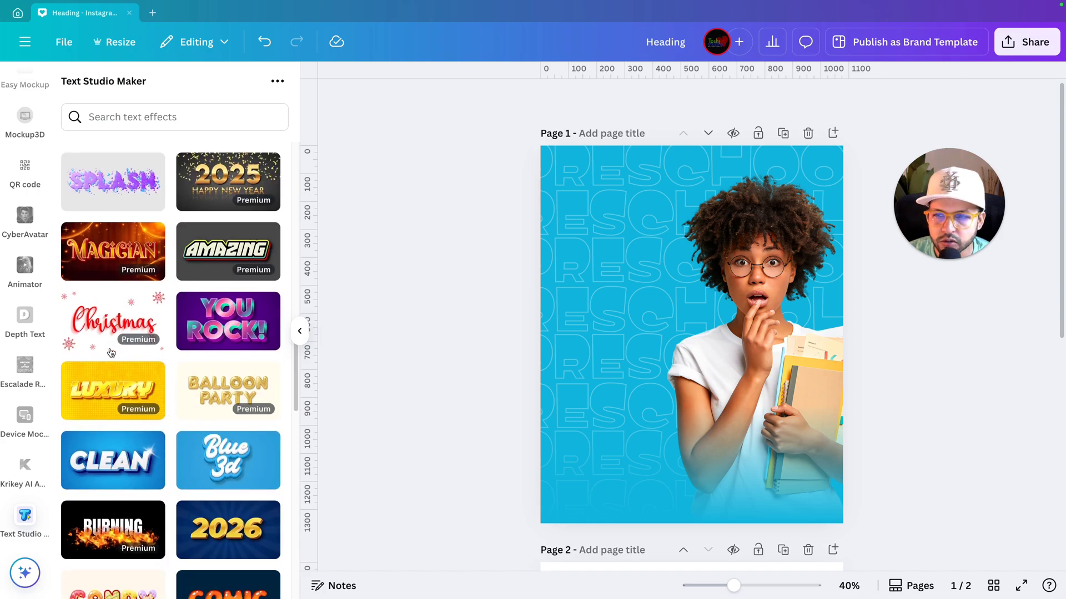
pyautogui.scroll(-5, 111, 353)
# Search the effects for 'COMIC' and scroll through the comic-style results
pyautogui.click(167, 117)
pyautogui.write('COMIC')
pyautogui.press('Return')
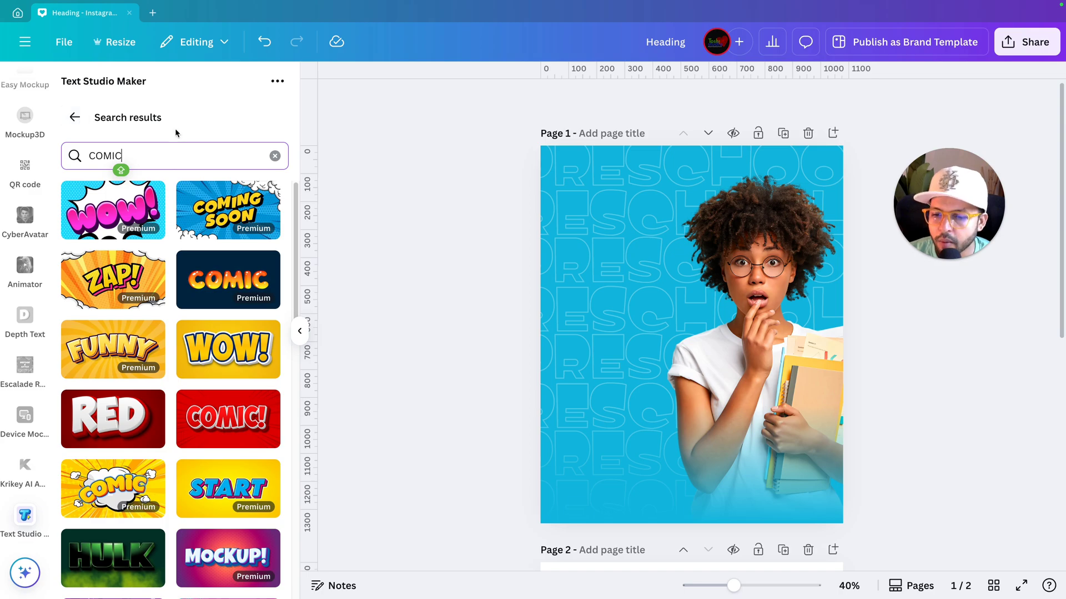
pyautogui.scroll(-7, 175, 263)
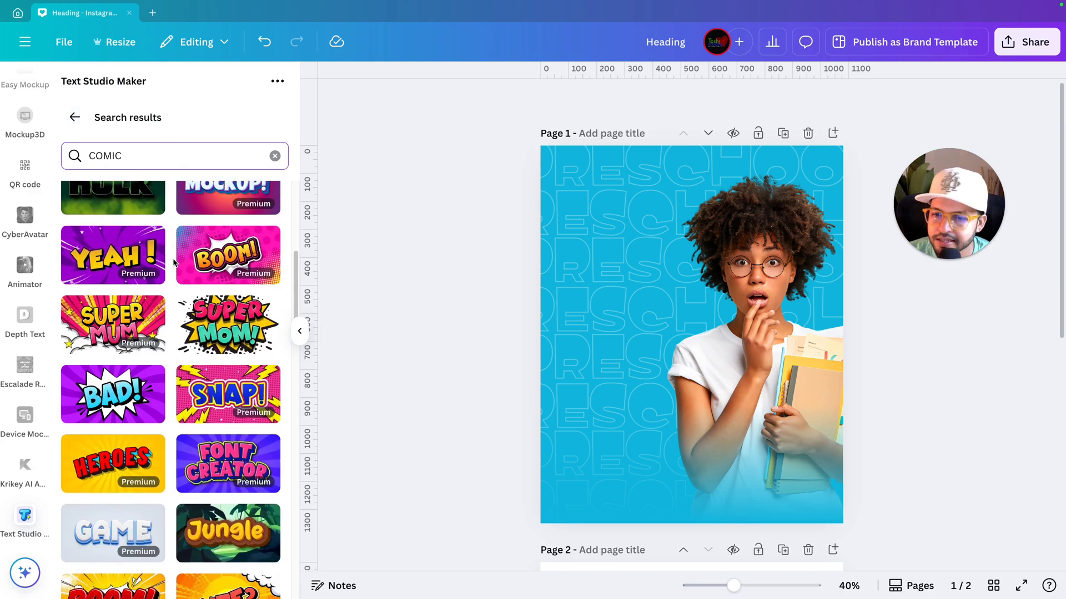
pyautogui.scroll(-10, 174, 263)
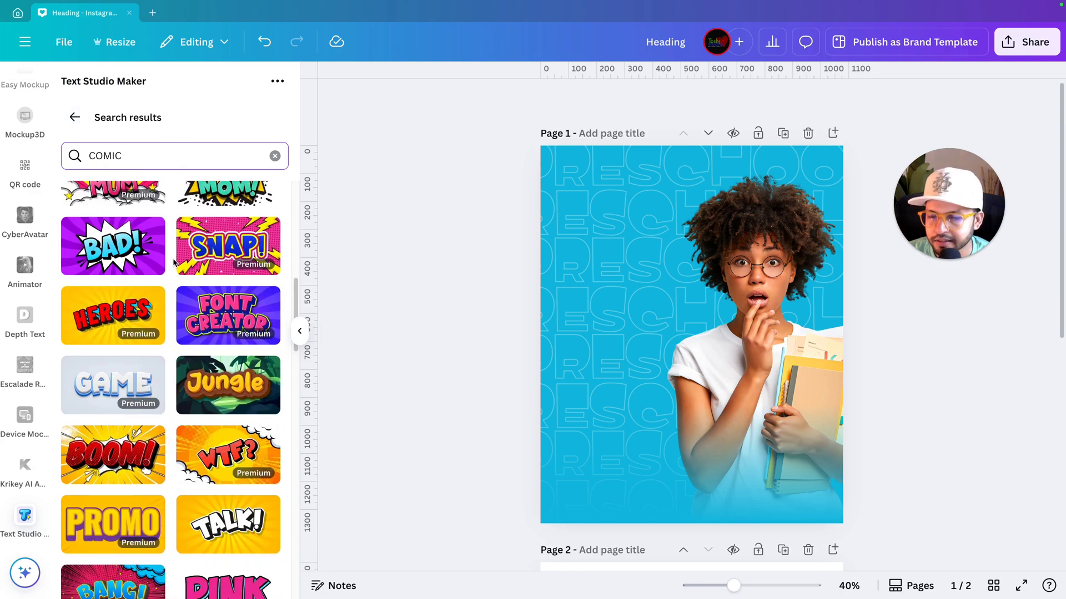
pyautogui.scroll(-7, 174, 262)
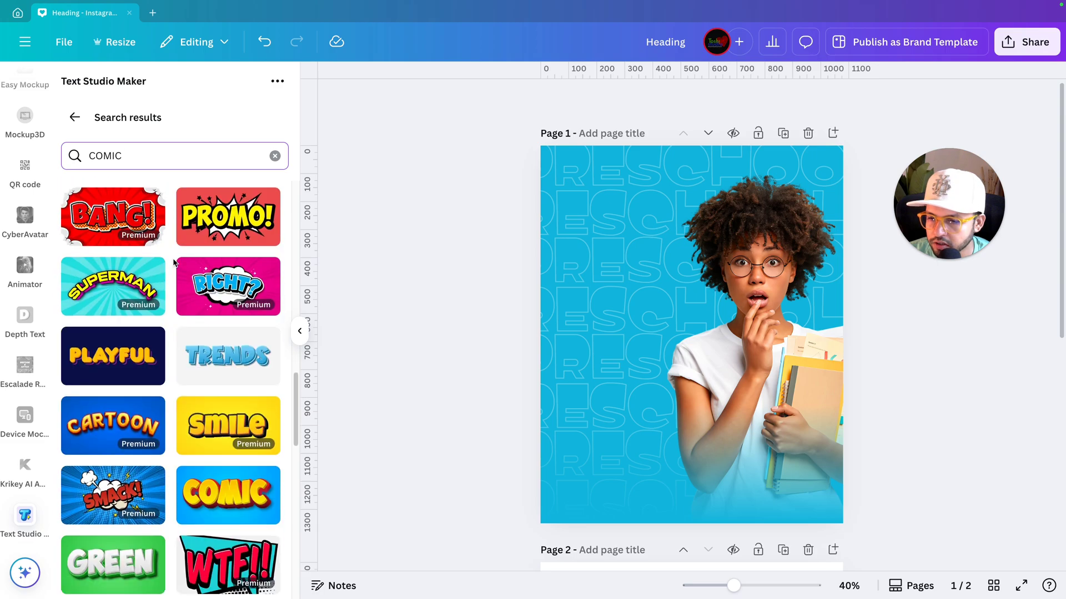
pyautogui.scroll(-8, 173, 261)
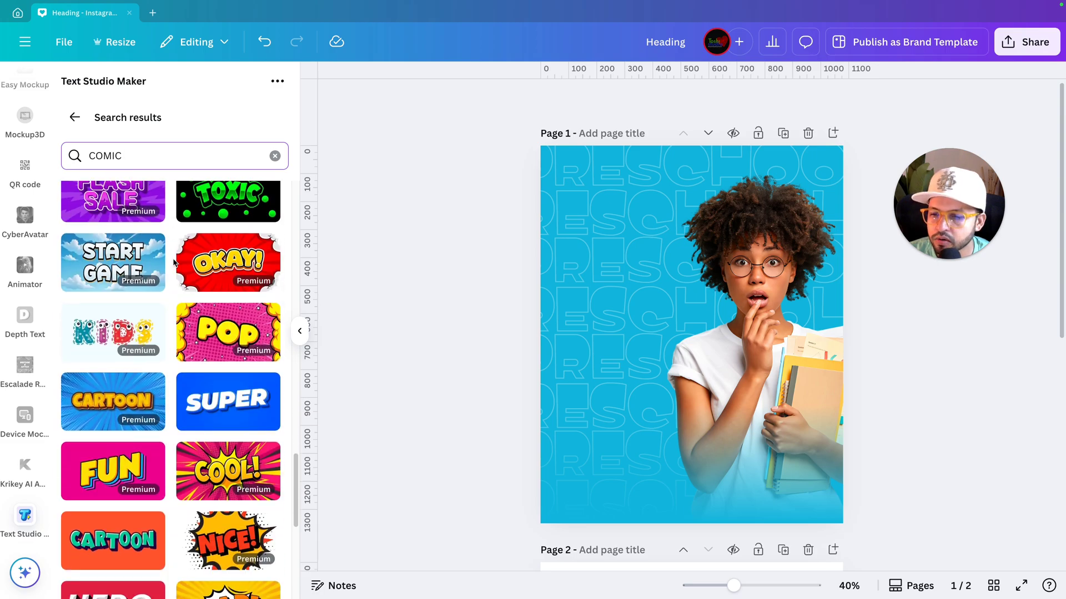
pyautogui.scroll(-10, 173, 260)
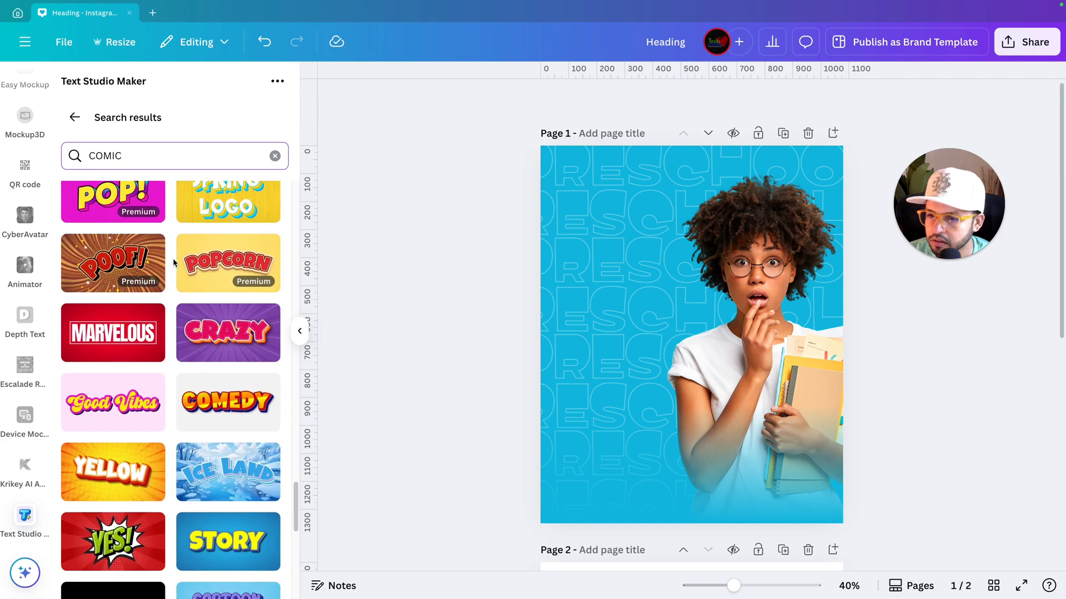
pyautogui.scroll(-4, 173, 262)
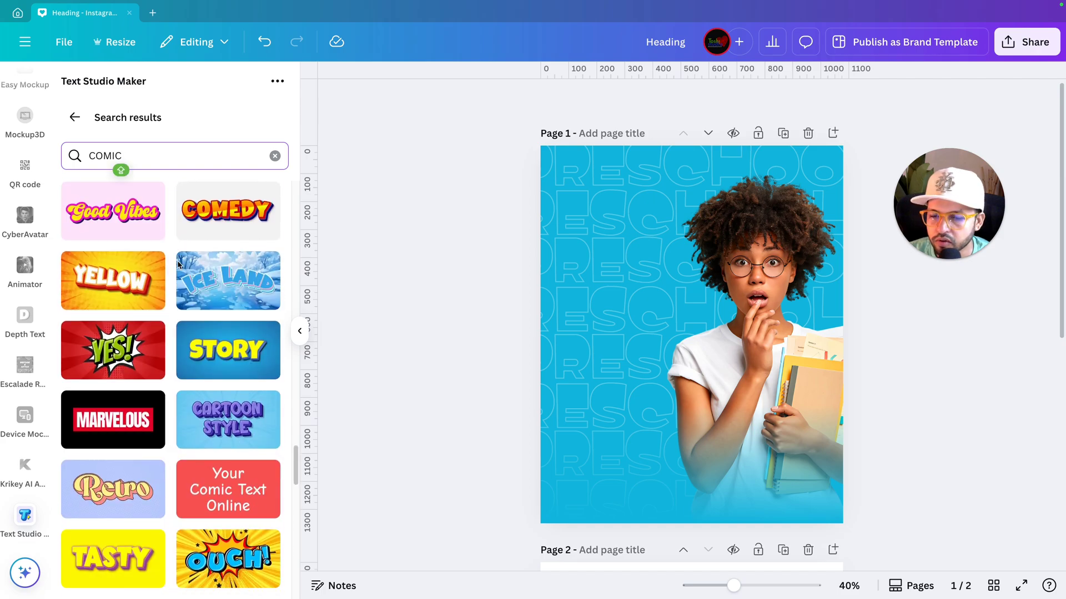
# Add 'READY TO BE A' in Cool Burst Wow Comic Speech Bubble style near the page top
pyautogui.click(117, 352)
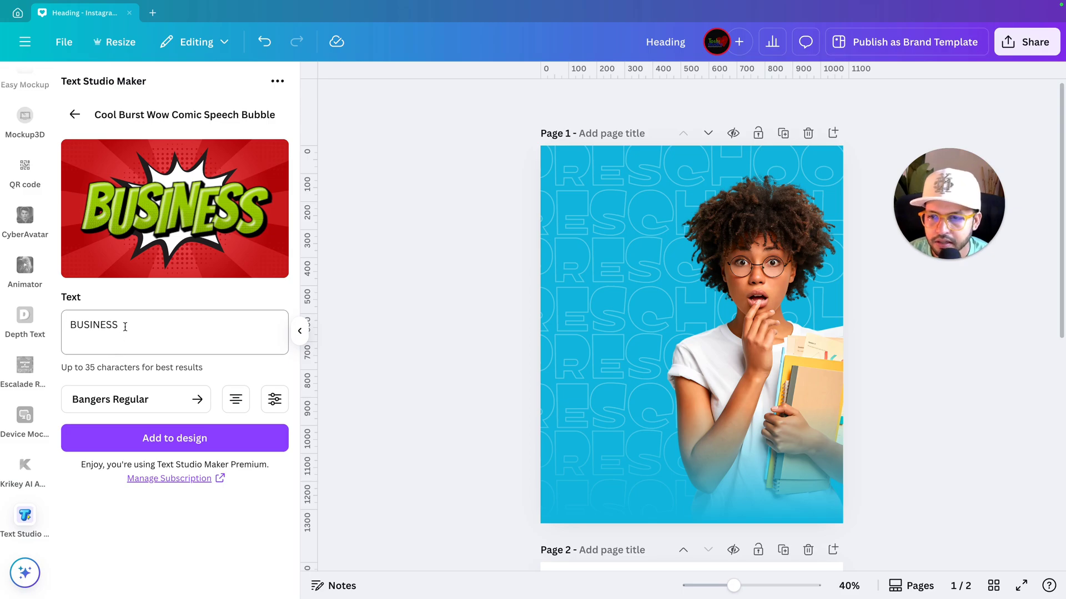
pyautogui.moveTo(72, 327); pyautogui.dragTo(133, 331)
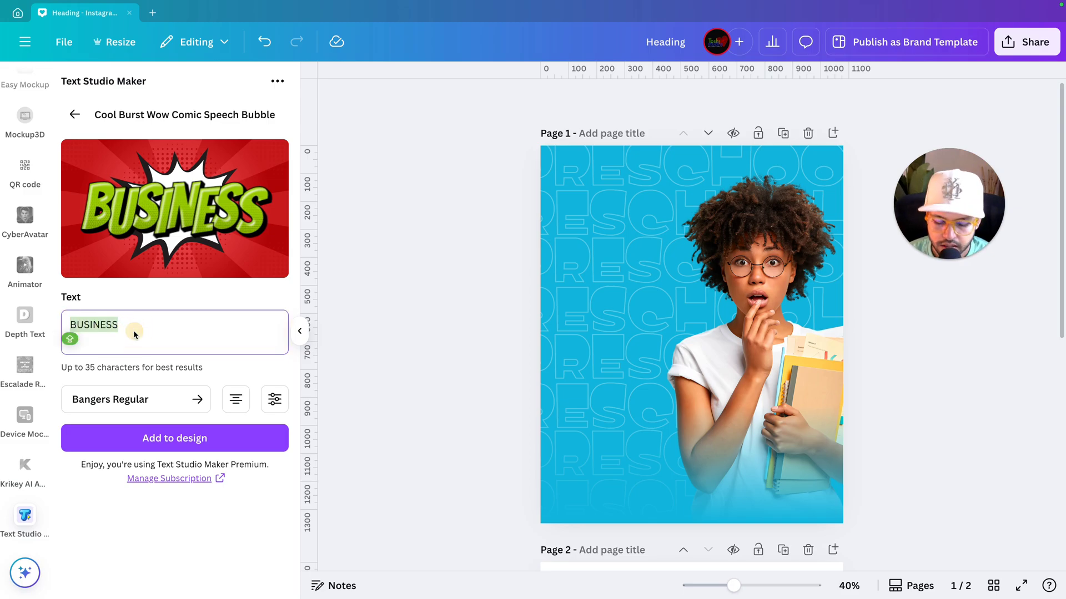
pyautogui.press('BackSpace')
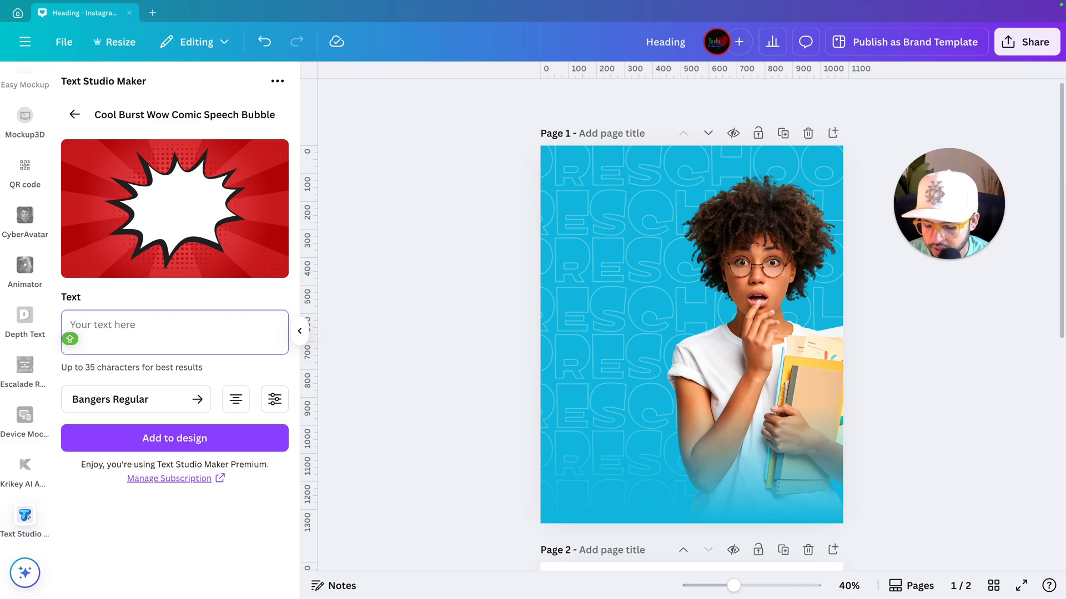
pyautogui.write('READY TO BE A')
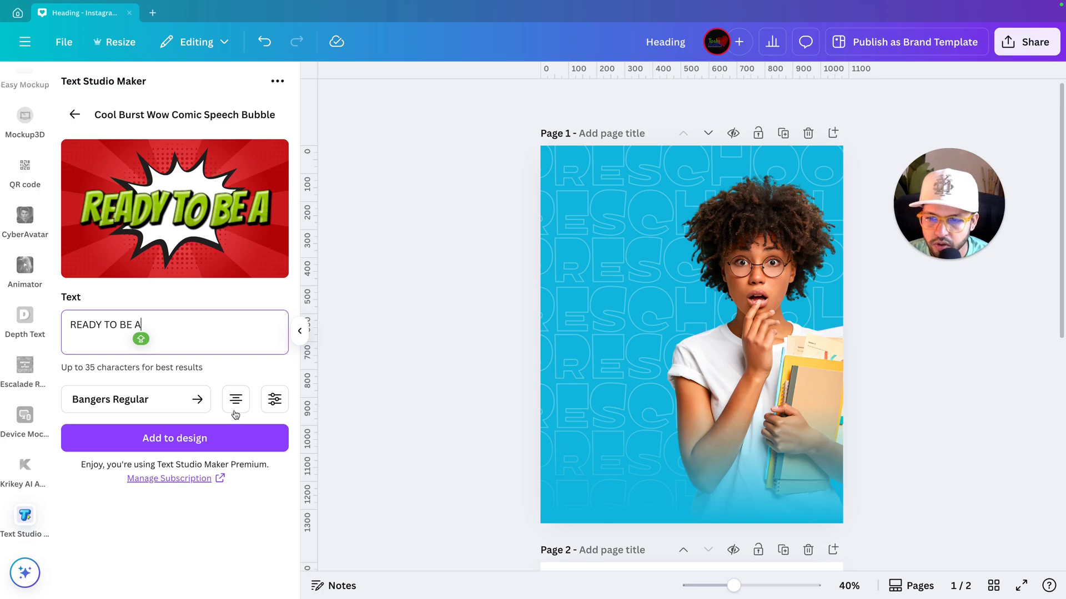
pyautogui.click(200, 440)
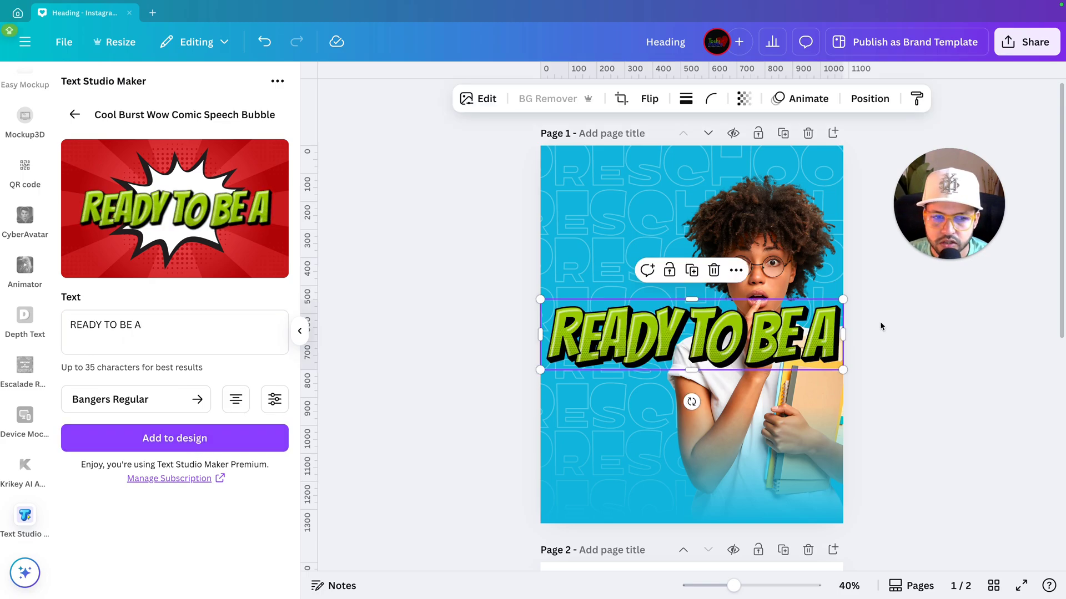
pyautogui.moveTo(843, 370); pyautogui.dragTo(667, 236)
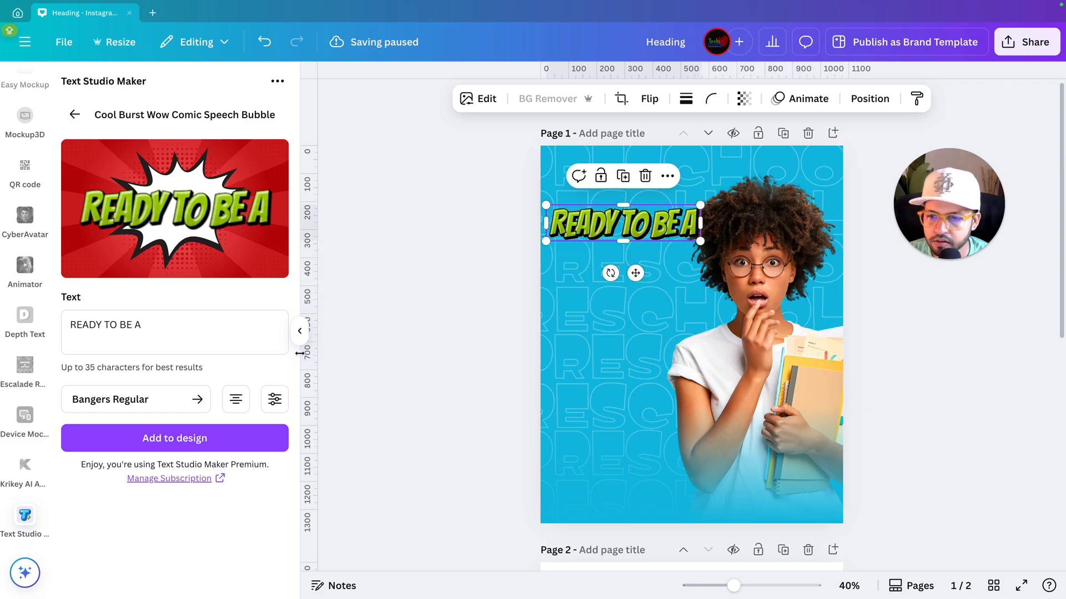
pyautogui.click(167, 329)
# Add 'BUSINESS' and 'OWNER?' as further comic texts in the same style
pyautogui.press('BackSpace')
pyautogui.press('BackSpace')
pyautogui.press('BackSpace')
pyautogui.press('BackSpace')
pyautogui.press('BackSpace')
pyautogui.press('BackSpace')
pyautogui.press('BackSpace')
pyautogui.press('BackSpace')
pyautogui.press('BackSpace')
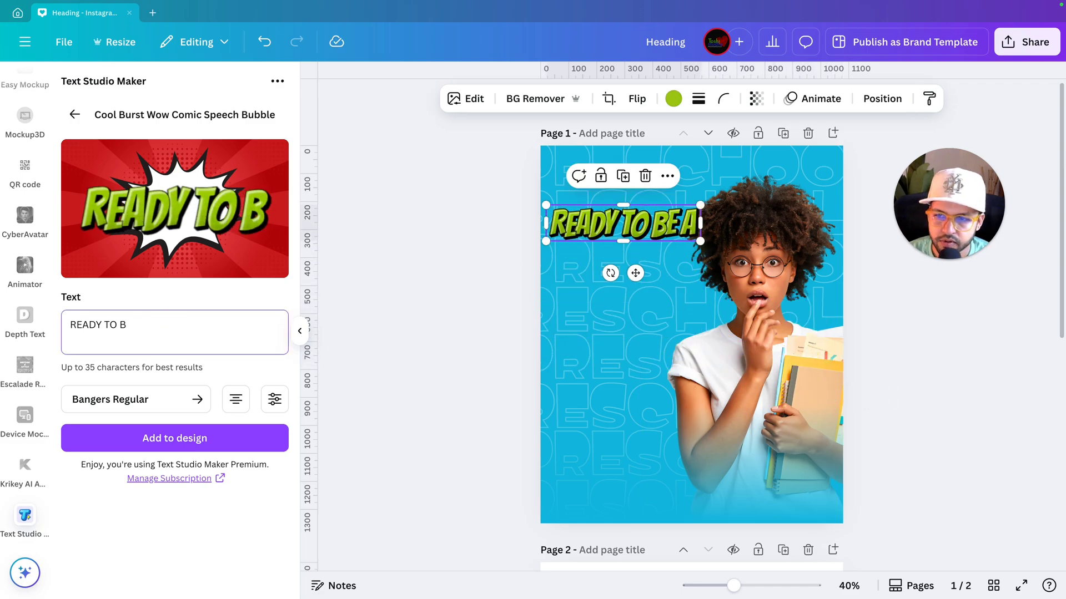
pyautogui.press('BackSpace')
pyautogui.press('BackSpace')
pyautogui.press('BackSpace')
pyautogui.press('BackSpace')
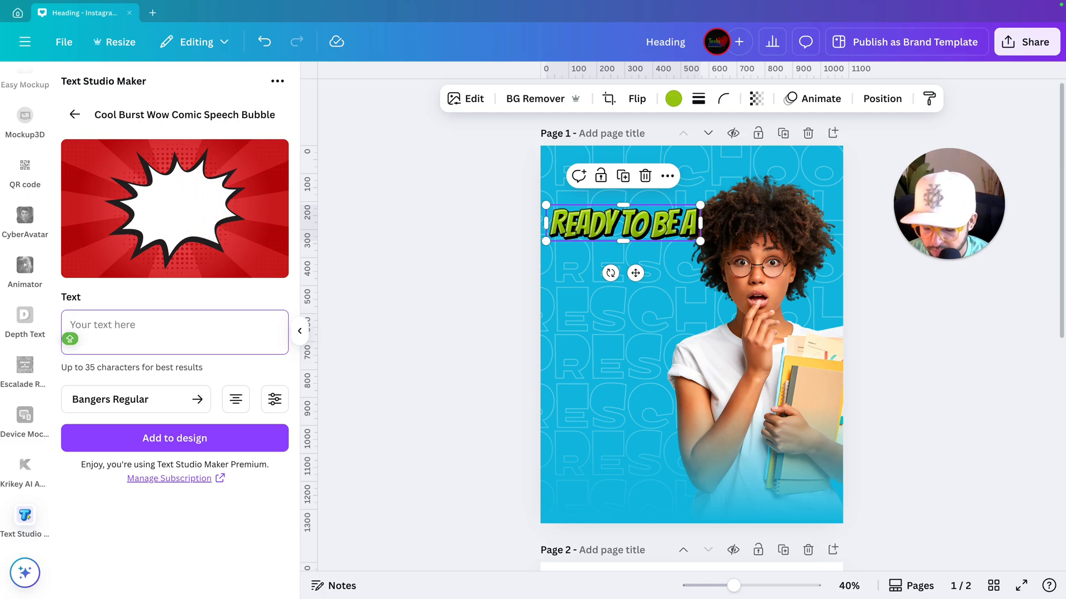
pyautogui.write('BUSINESS')
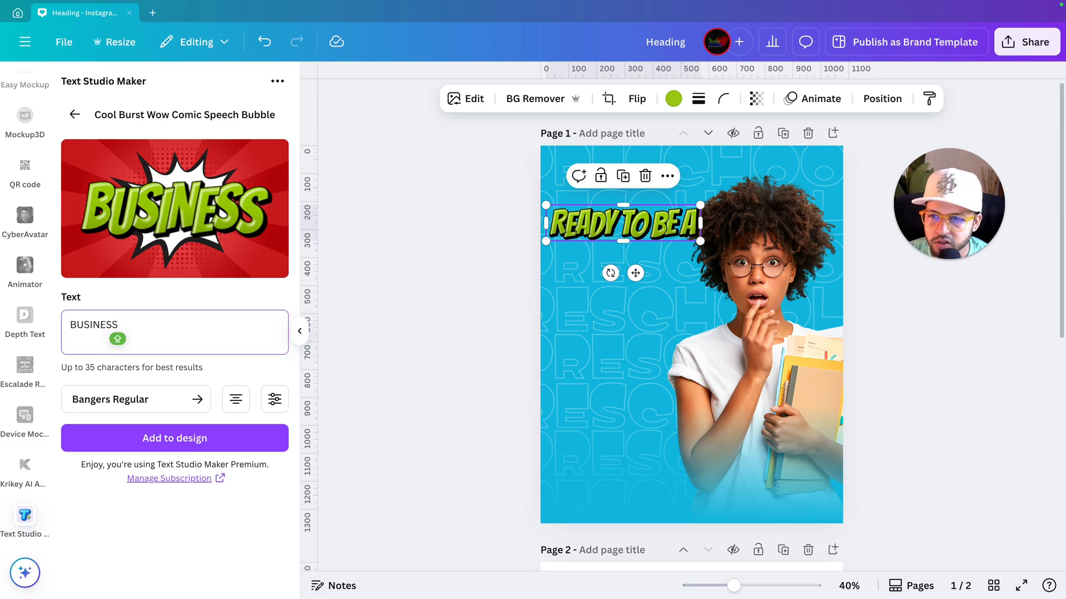
pyautogui.click(177, 438)
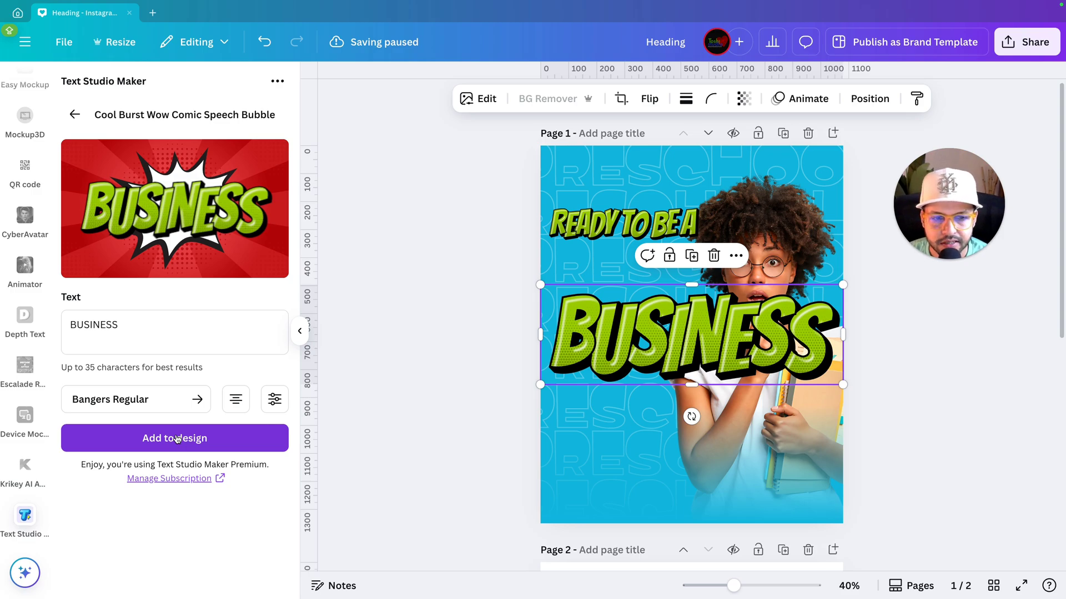
pyautogui.click(119, 333)
pyautogui.press('BackSpace')
pyautogui.press('BackSpace')
pyautogui.press('BackSpace')
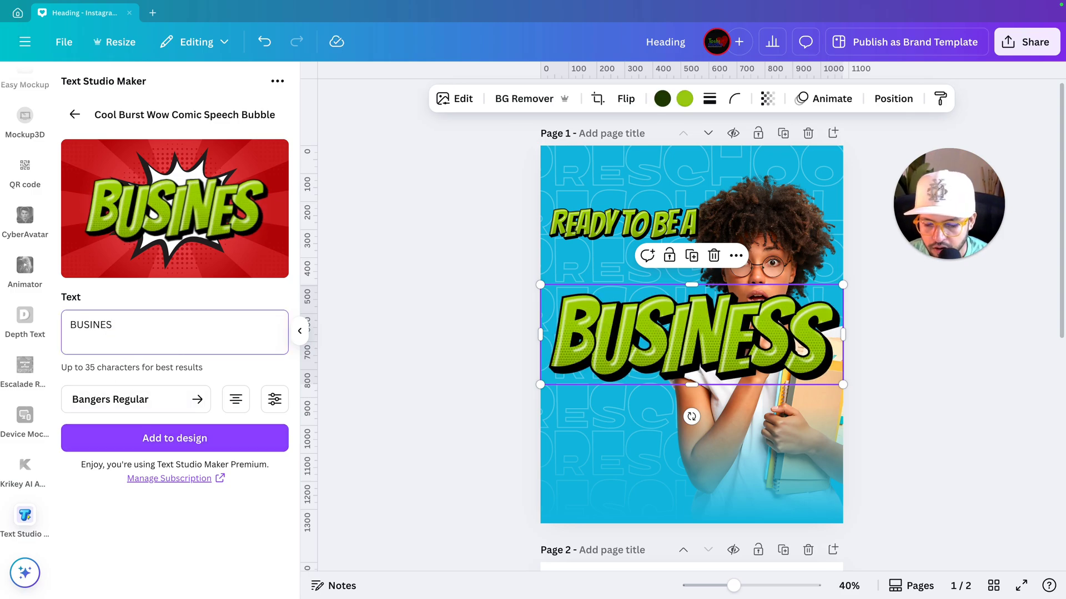
pyautogui.press('BackSpace')
pyautogui.press('BackSpace')
pyautogui.press('BackSpace')
pyautogui.press('BackSpace')
pyautogui.press('BackSpace')
pyautogui.write('OWNER?')
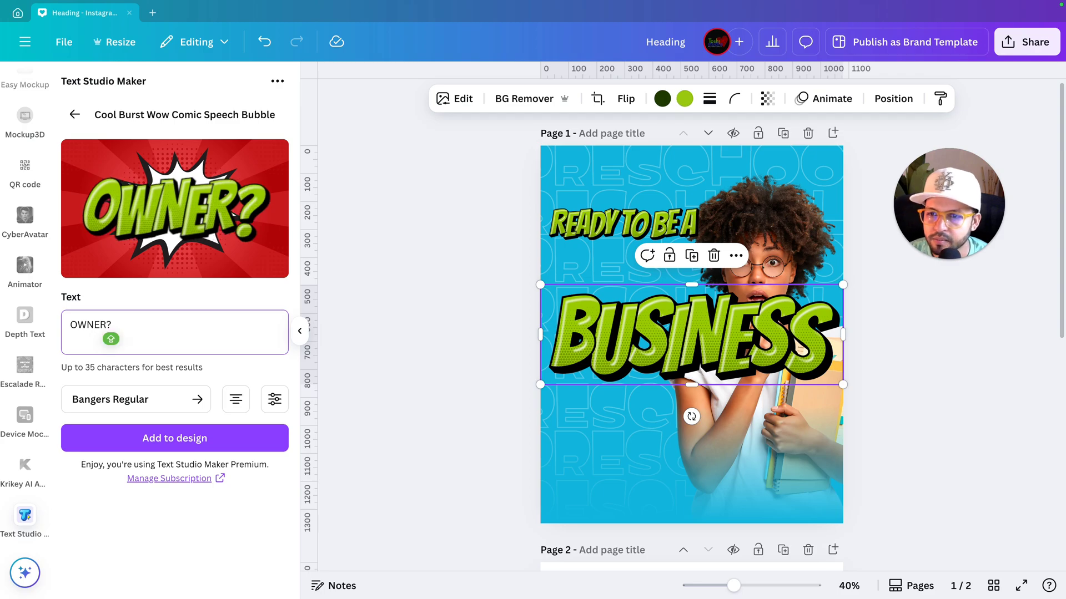
pyautogui.click(185, 439)
# Resize BUSINESS and OWNER? and stack them beneath READY TO BE A
pyautogui.moveTo(660, 311); pyautogui.dragTo(652, 397)
pyautogui.moveTo(638, 325); pyautogui.dragTo(638, 297)
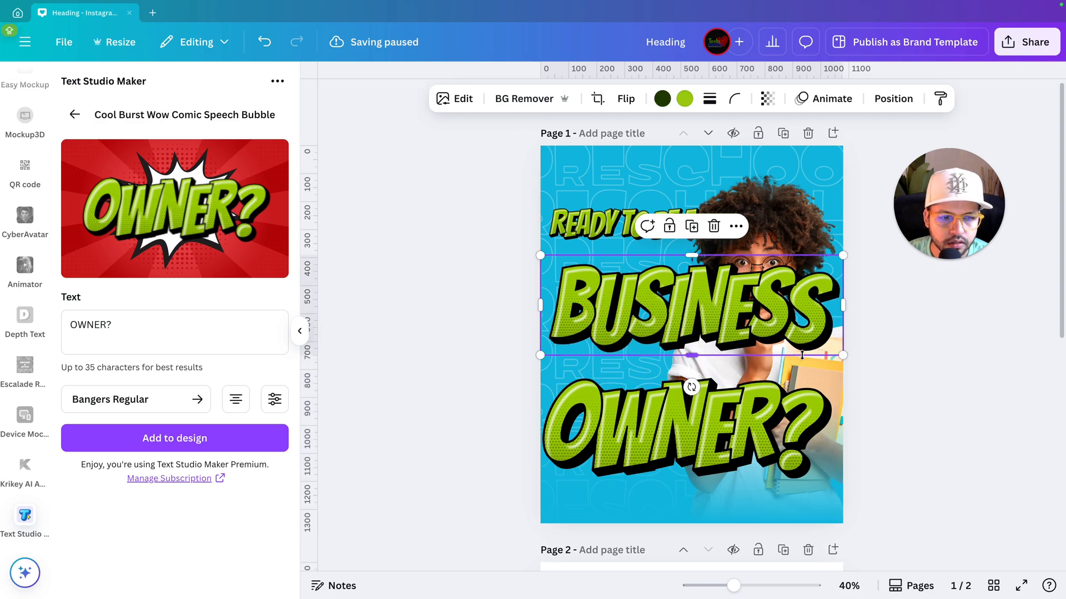
pyautogui.moveTo(845, 357); pyautogui.dragTo(721, 309)
pyautogui.moveTo(683, 428); pyautogui.dragTo(659, 362)
pyautogui.moveTo(809, 416); pyautogui.dragTo(688, 366)
pyautogui.moveTo(616, 344); pyautogui.dragTo(645, 363)
pyautogui.scroll(3, 645, 363)
pyautogui.scroll(3, 646, 363)
pyautogui.click(584, 297)
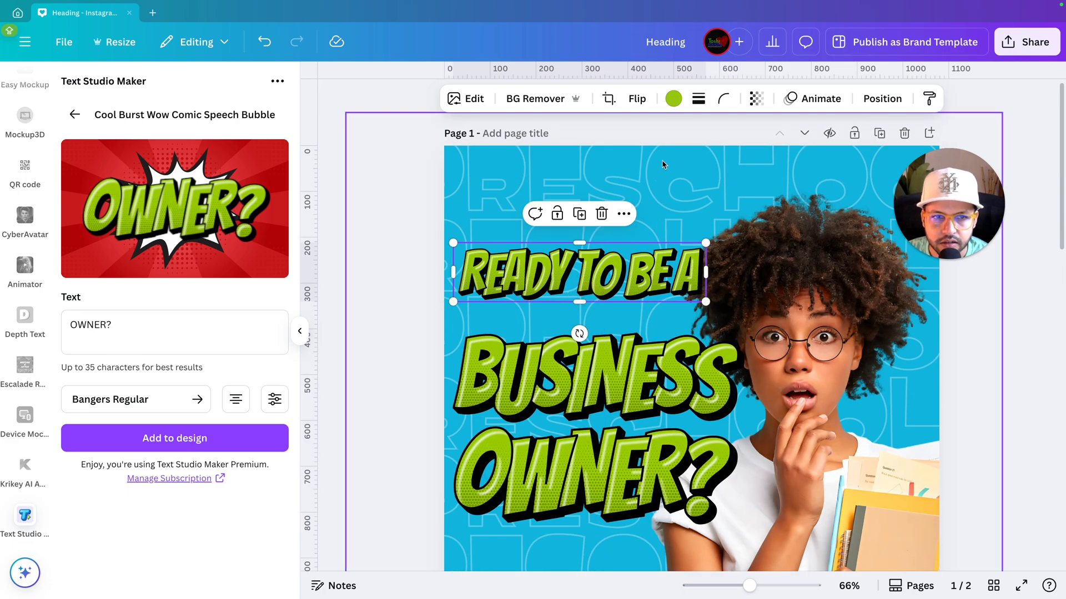
# Colour READY TO BE A yellow #f5e814 and both BUSINESS and OWNER? pink
pyautogui.click(675, 99)
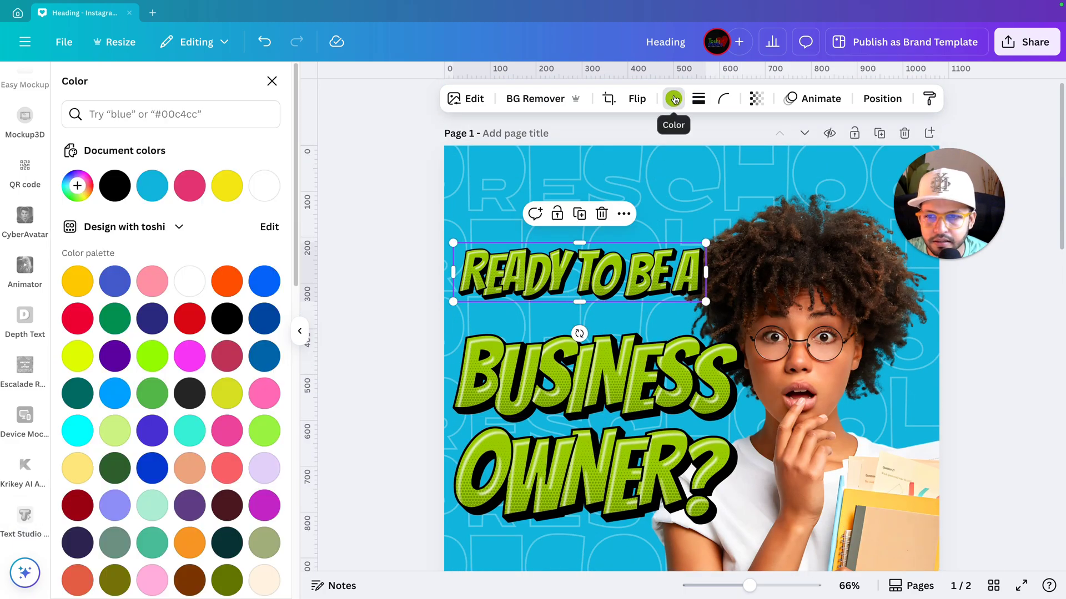
pyautogui.click(228, 187)
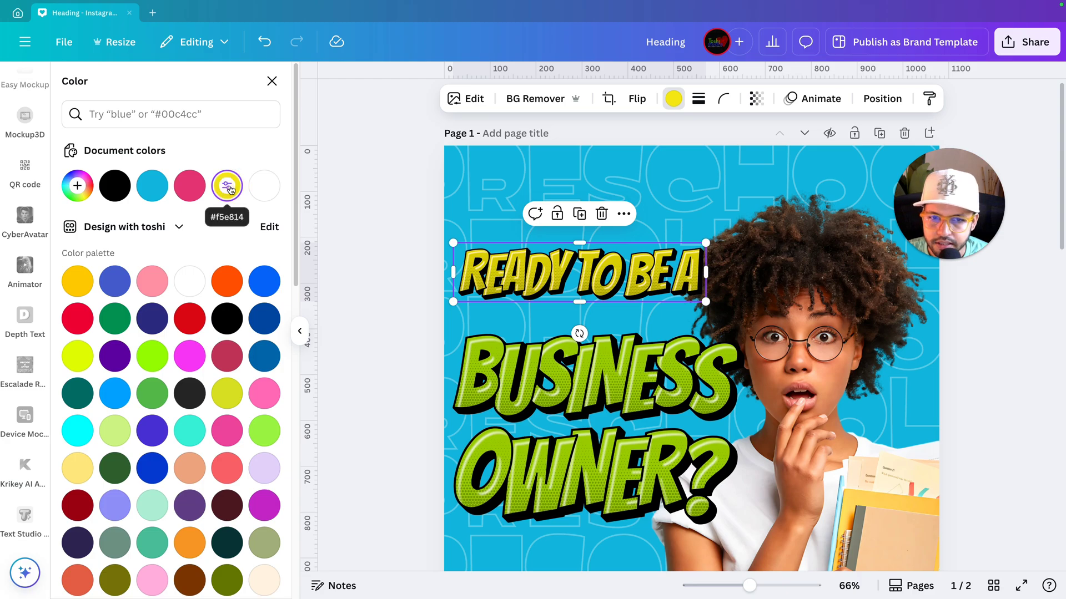
pyautogui.click(551, 375)
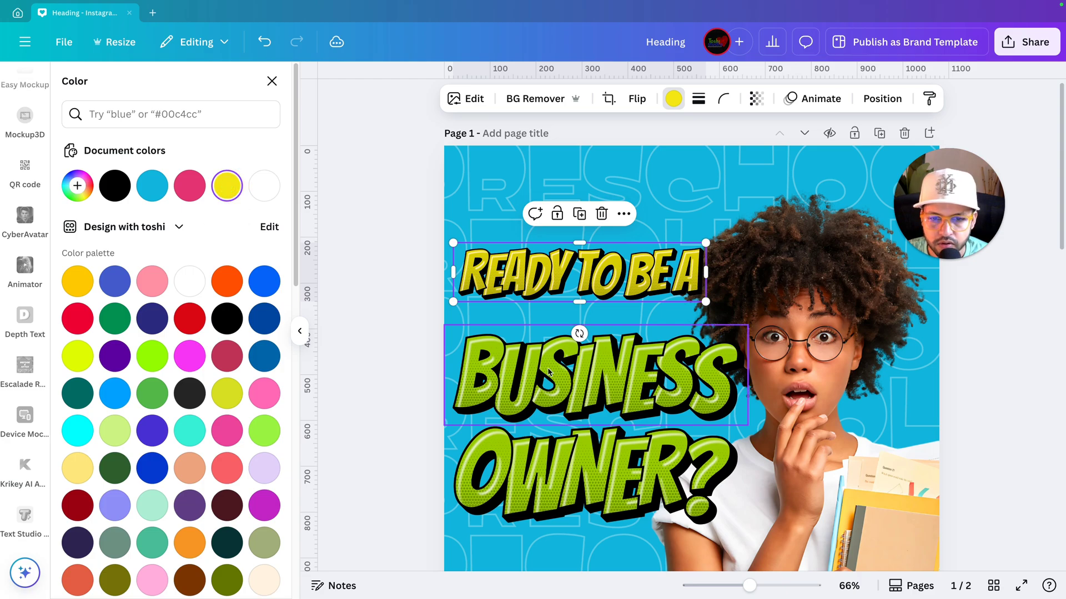
pyautogui.click(680, 102)
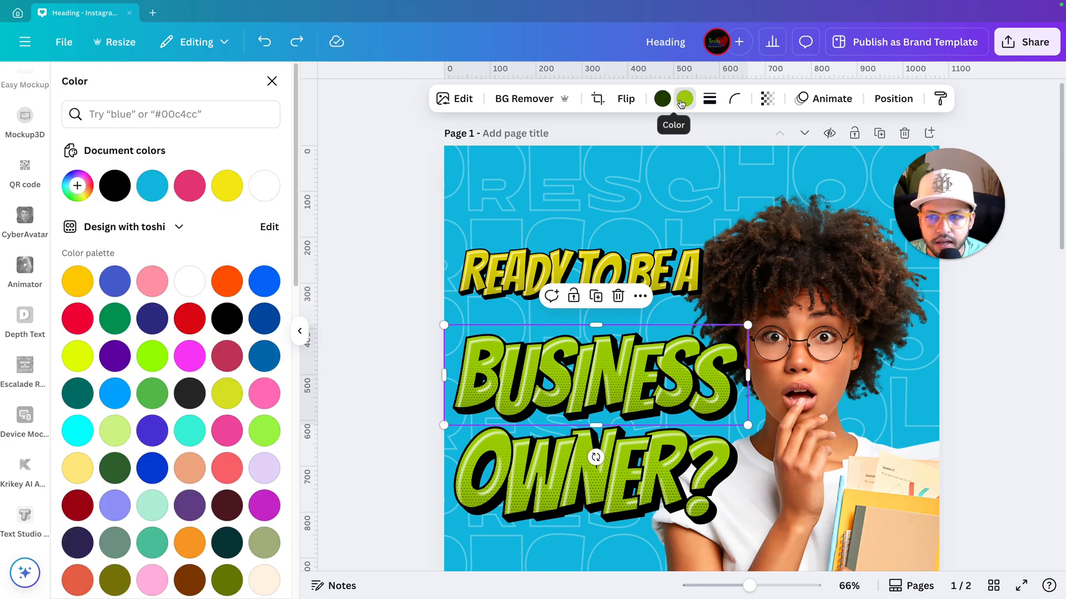
pyautogui.click(185, 195)
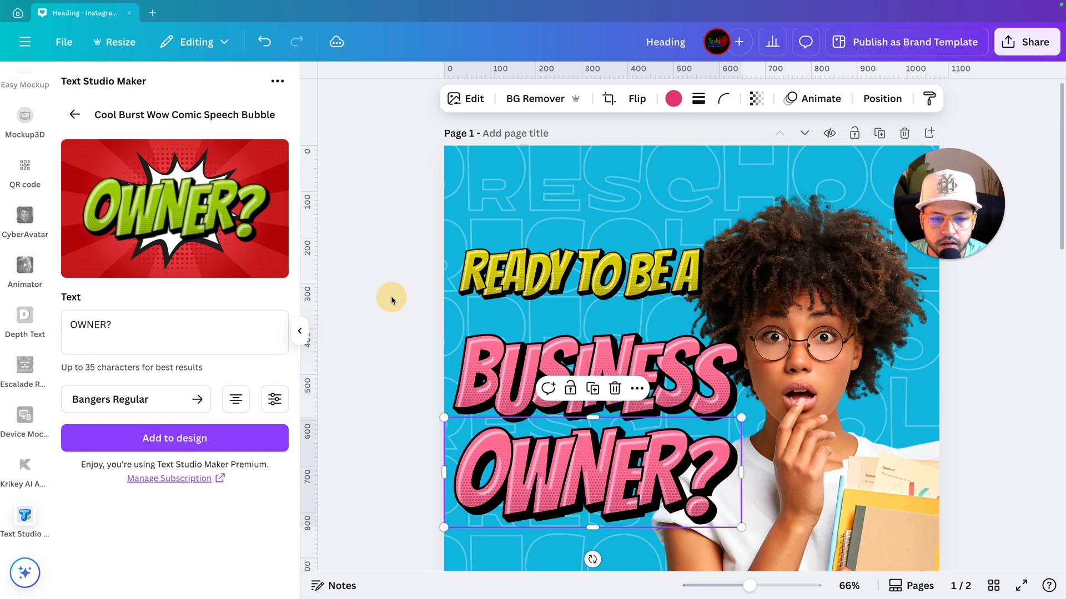
pyautogui.click(392, 299)
pyautogui.scroll(-1, 391, 301)
pyautogui.scroll(-2, 400, 294)
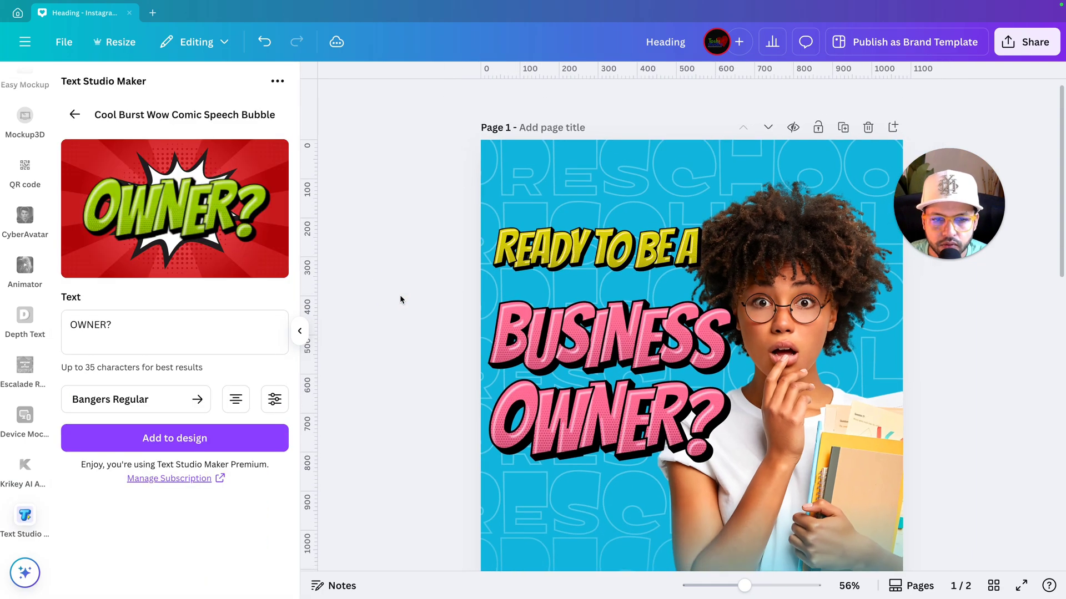
pyautogui.scroll(3, 399, 295)
pyautogui.click(547, 255)
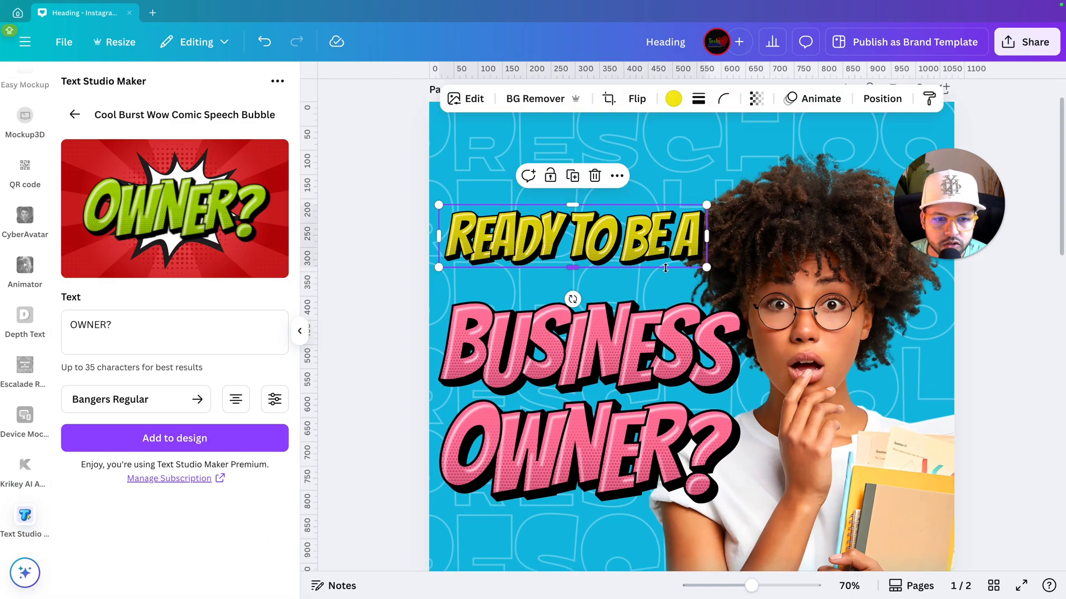
# Tilt READY TO BE A to -4° and BUSINESS and OWNER? to -5°
pyautogui.moveTo(704, 267); pyautogui.dragTo(665, 253)
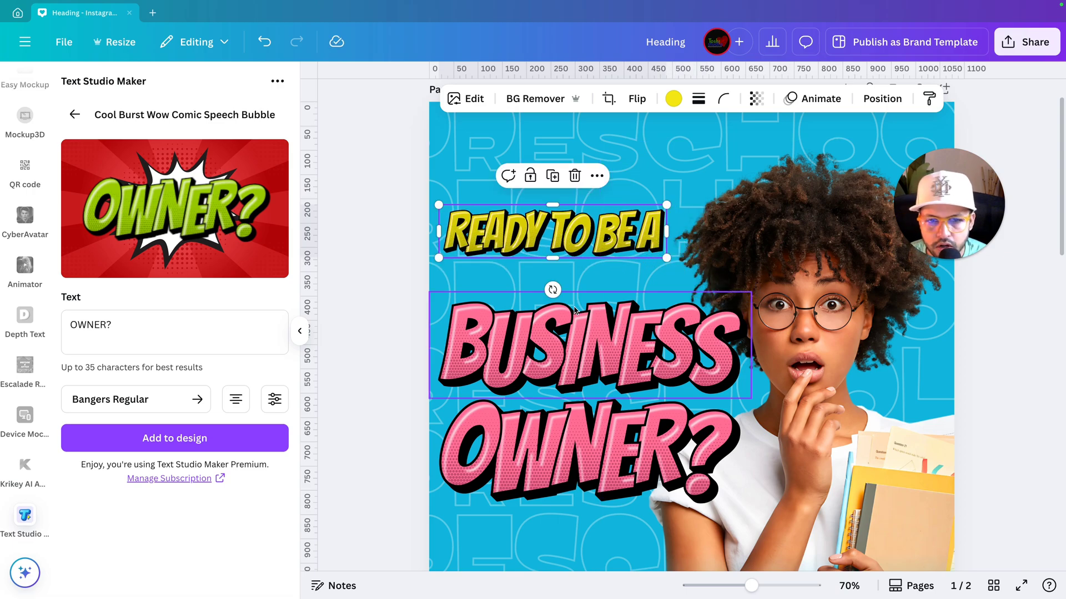
pyautogui.moveTo(552, 290); pyautogui.dragTo(556, 291)
pyautogui.click(581, 354)
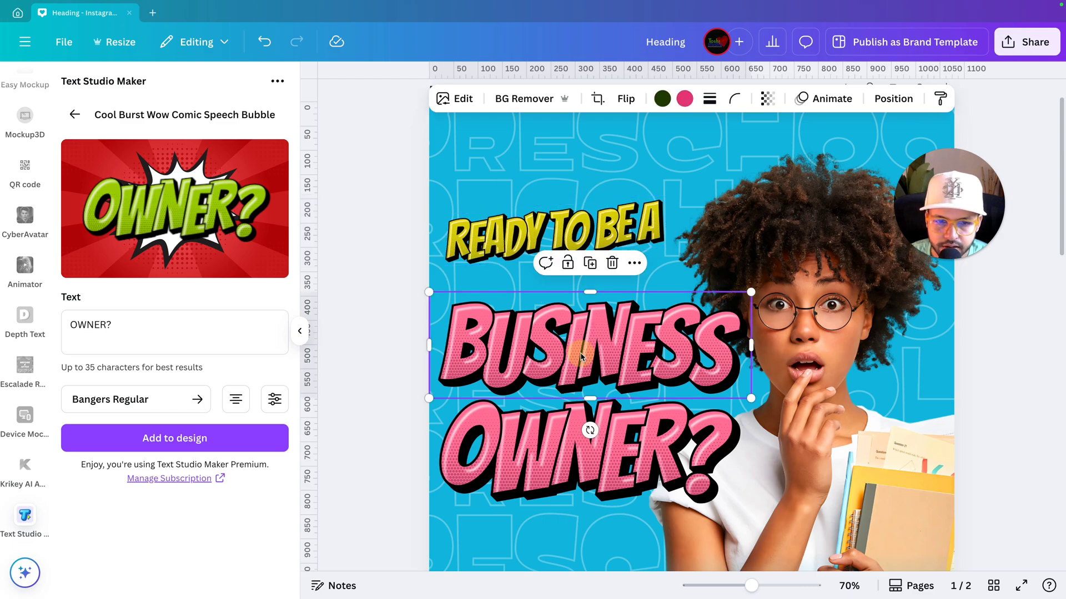
pyautogui.moveTo(590, 432); pyautogui.dragTo(598, 437)
pyautogui.click(598, 444)
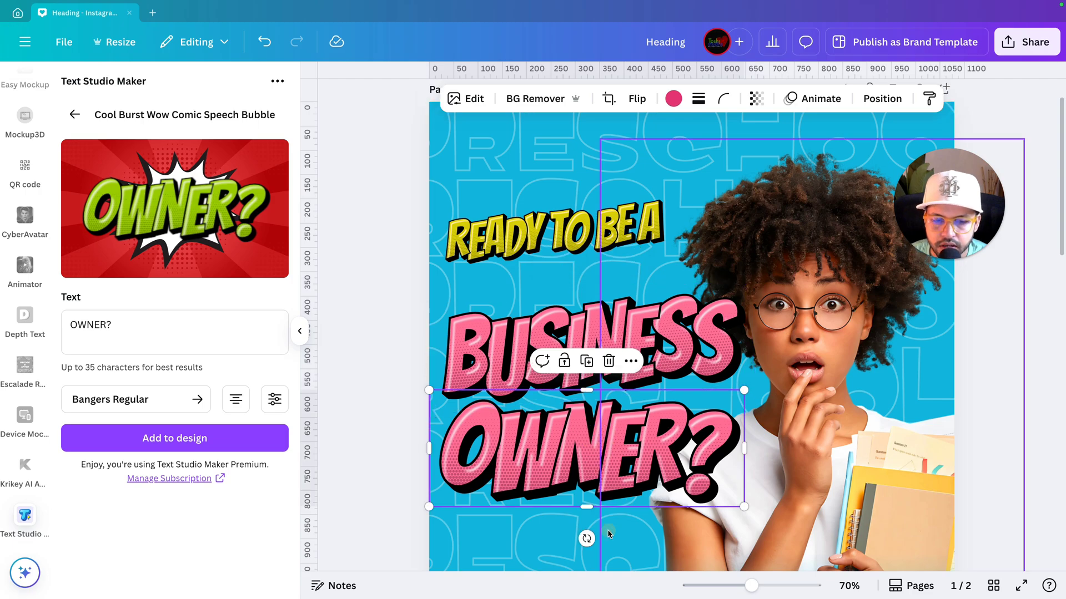
pyautogui.moveTo(585, 538); pyautogui.dragTo(592, 538)
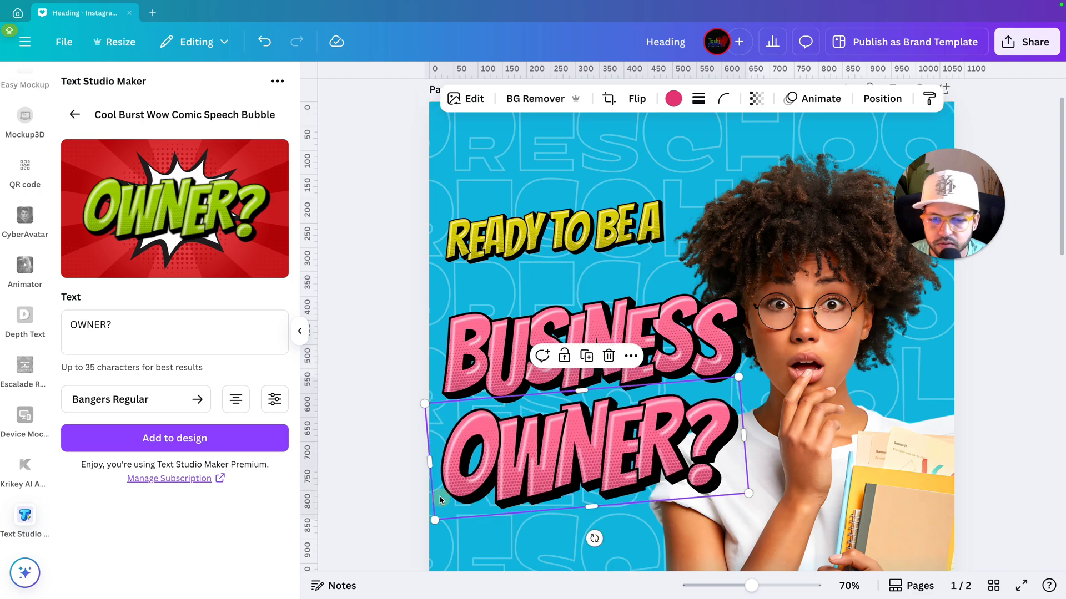
# Move BUSINESS up and shrink BUSINESS and READY TO BE A to tighten the stack
pyautogui.click(484, 341)
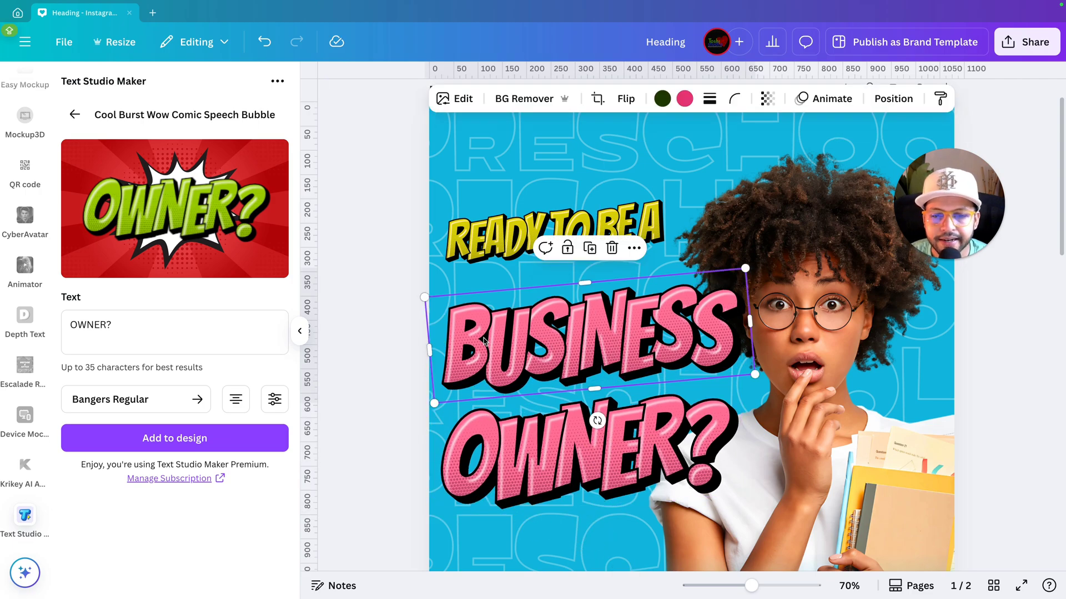
pyautogui.moveTo(484, 341); pyautogui.dragTo(480, 314)
pyautogui.moveTo(750, 347); pyautogui.dragTo(685, 324)
pyautogui.click(646, 235)
pyautogui.moveTo(664, 192); pyautogui.dragTo(642, 228)
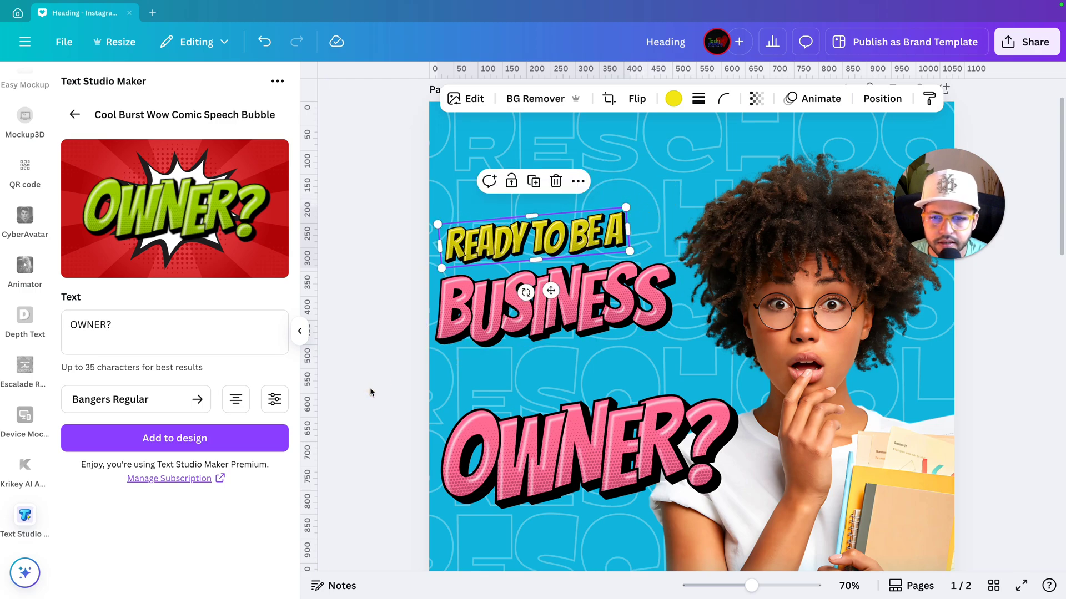
pyautogui.hotkey('ctrl', '0')
pyautogui.scroll(3, 371, 392)
pyautogui.click(655, 383)
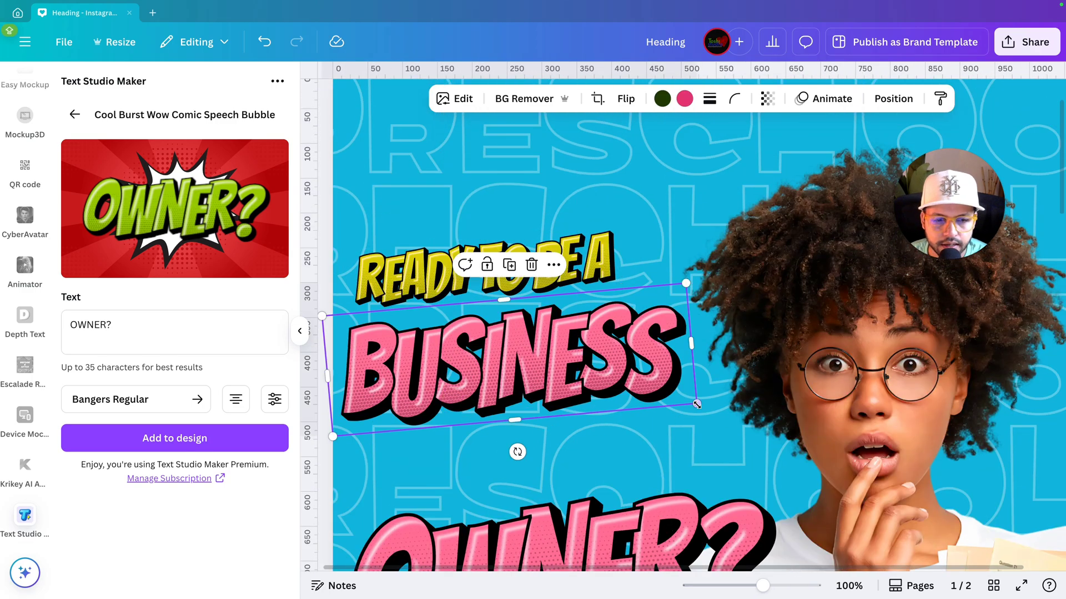
pyautogui.moveTo(699, 402); pyautogui.dragTo(676, 395)
pyautogui.moveTo(580, 383); pyautogui.dragTo(587, 371)
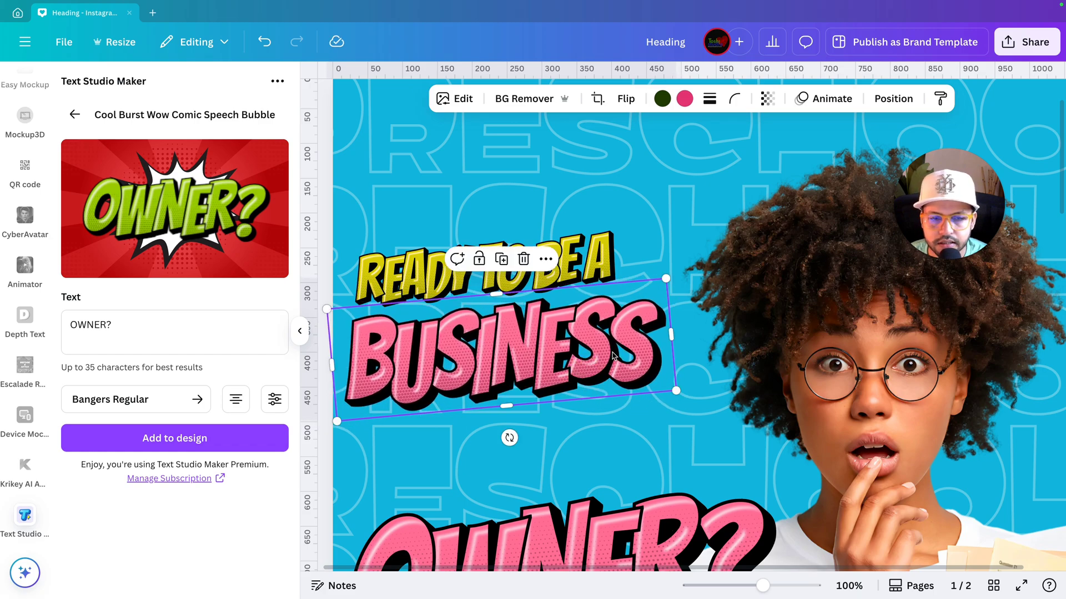
# Move OWNER? up under BUSINESS, shrink it, then select OWNER? together with BUSINESS
pyautogui.scroll(-2, 614, 355)
pyautogui.click(567, 496)
pyautogui.moveTo(566, 496); pyautogui.dragTo(571, 423)
pyautogui.moveTo(753, 504); pyautogui.dragTo(707, 485)
pyautogui.scroll(-1, 711, 488)
pyautogui.scroll(-1, 712, 490)
pyautogui.click(694, 484)
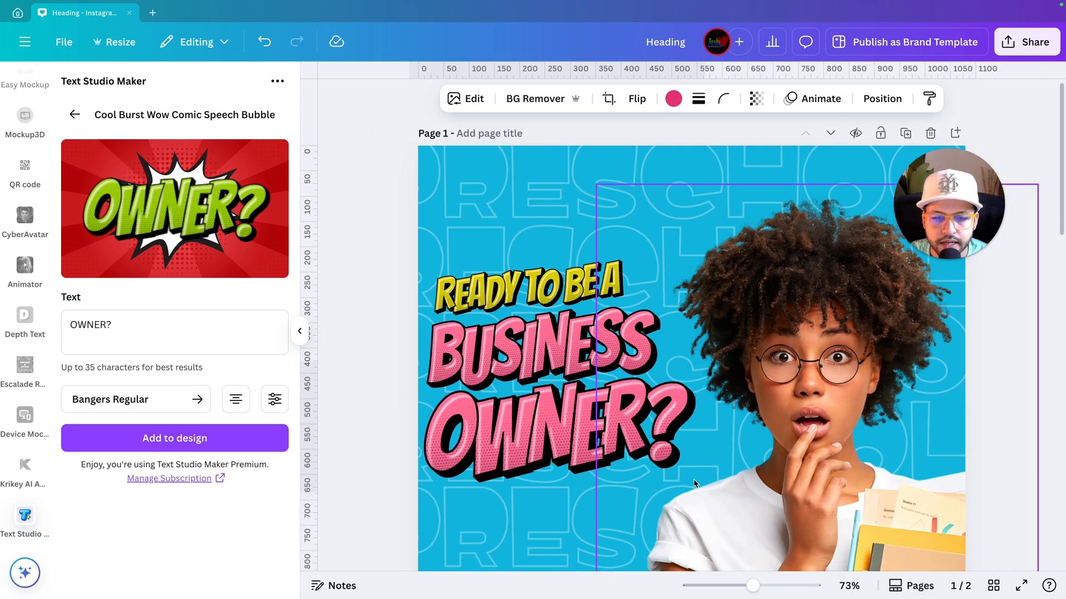
pyautogui.scroll(-2, 694, 484)
pyautogui.click(611, 389)
pyautogui.keyDown('shift'); pyautogui.click(534, 317); pyautogui.keyUp('shift')
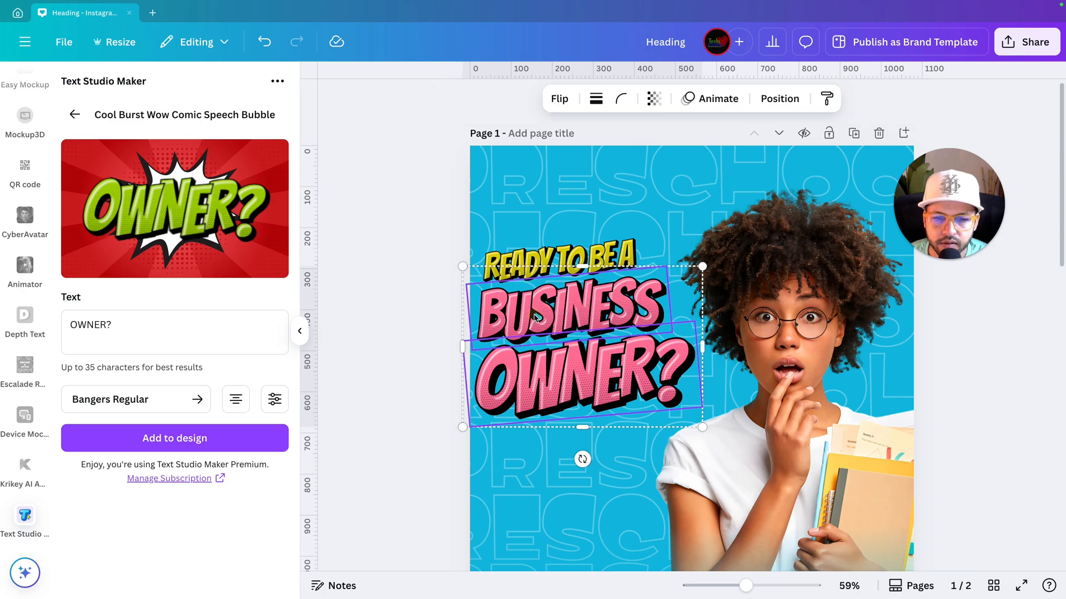
# Group the three headline lines, move the group left and enlarge it
pyautogui.keyDown('shift'); pyautogui.click(527, 260); pyautogui.keyUp('shift')
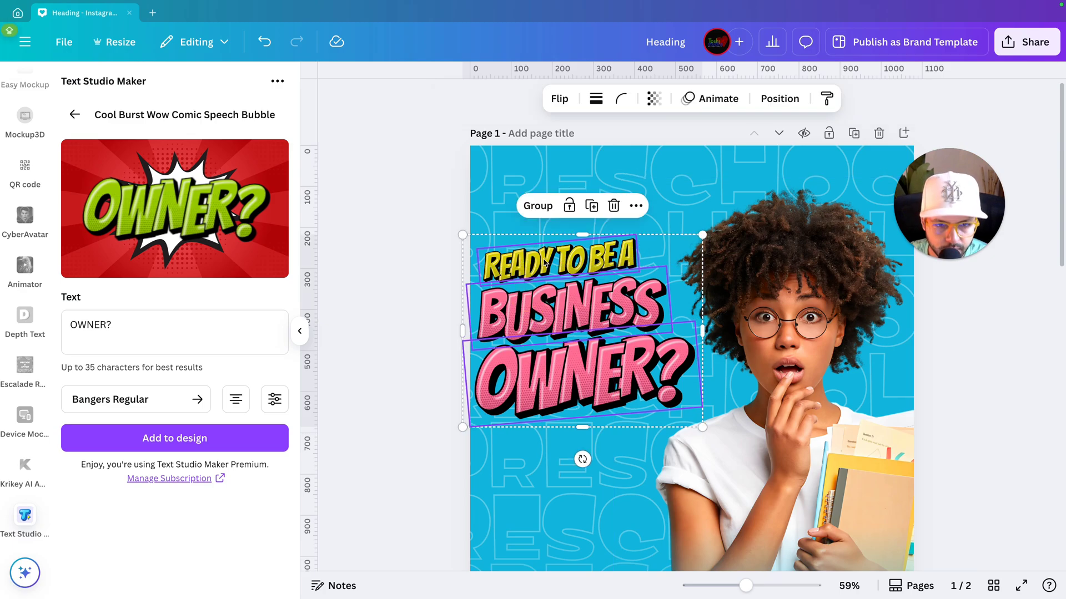
pyautogui.click(555, 209)
pyautogui.click(550, 209)
pyautogui.click(549, 208)
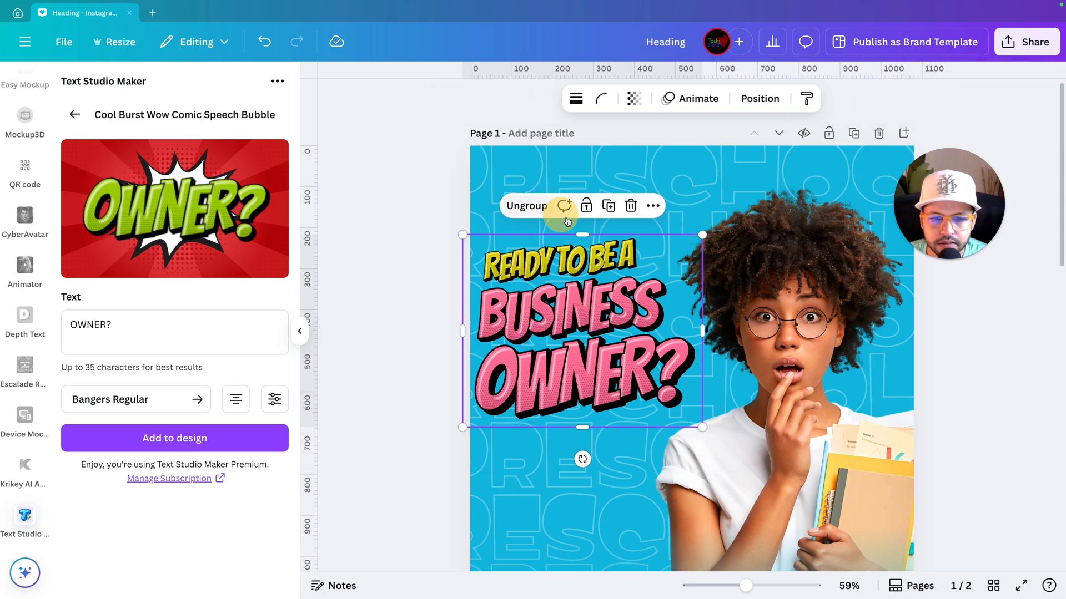
pyautogui.moveTo(700, 240); pyautogui.dragTo(694, 243)
pyautogui.moveTo(631, 335)
pyautogui.mouseDown()
pyautogui.moveTo(638, 350)
pyautogui.moveTo(634, 342)
pyautogui.mouseUp()
pyautogui.moveTo(705, 254); pyautogui.dragTo(716, 245)
pyautogui.moveTo(643, 292); pyautogui.dragTo(643, 293)
pyautogui.click(410, 390)
# Return Text Studio Maker to the COMIC results and select the sticky note on Page 2
pyautogui.scroll(-2, 411, 390)
pyautogui.scroll(-3, 411, 391)
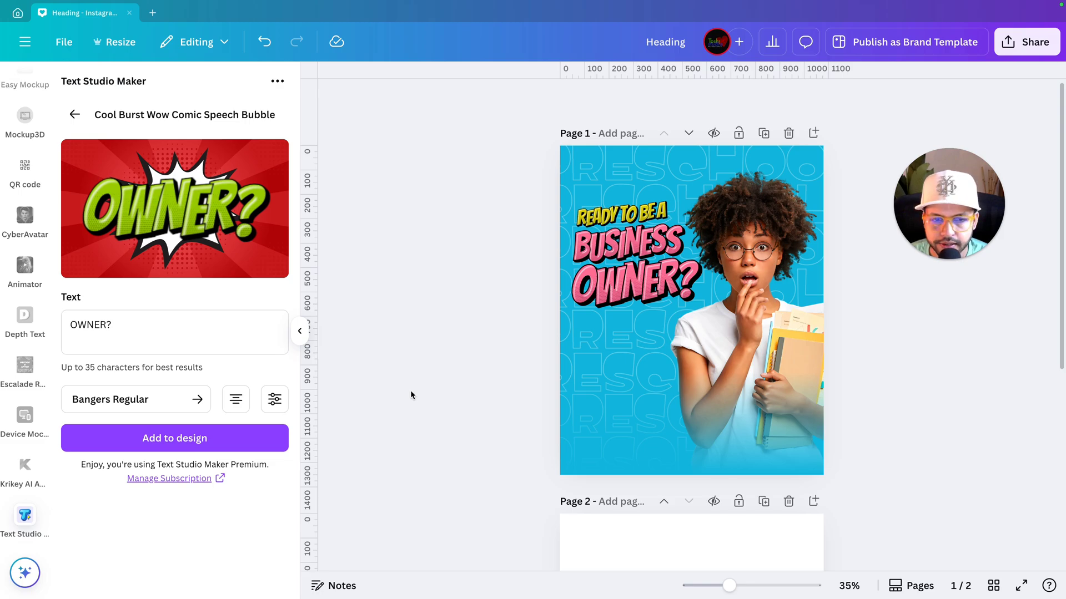
pyautogui.scroll(-1, 411, 395)
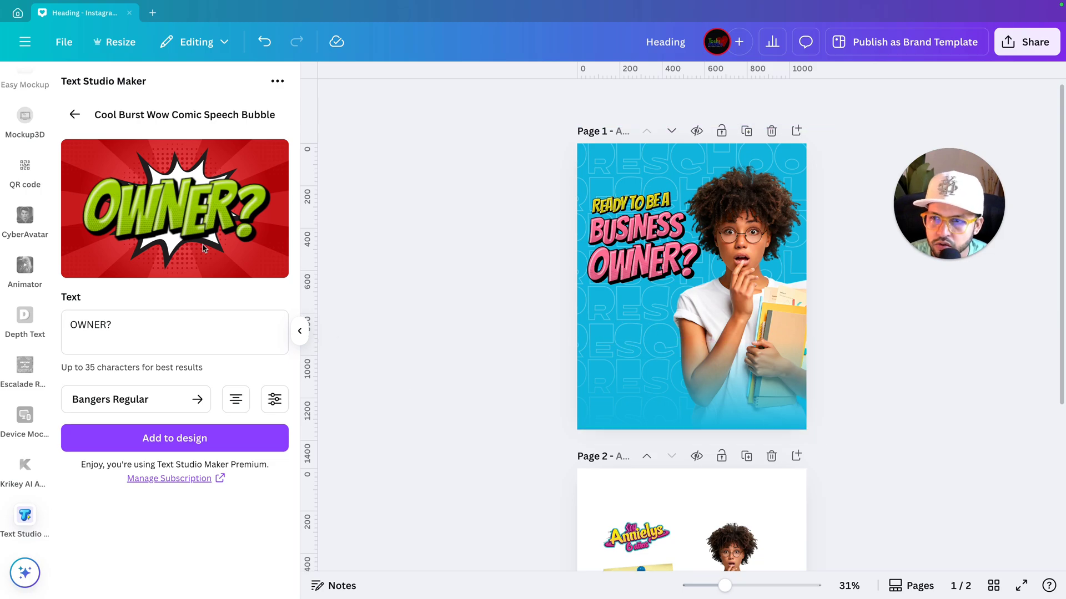
pyautogui.click(74, 114)
pyautogui.scroll(-3, 825, 520)
pyautogui.click(636, 421)
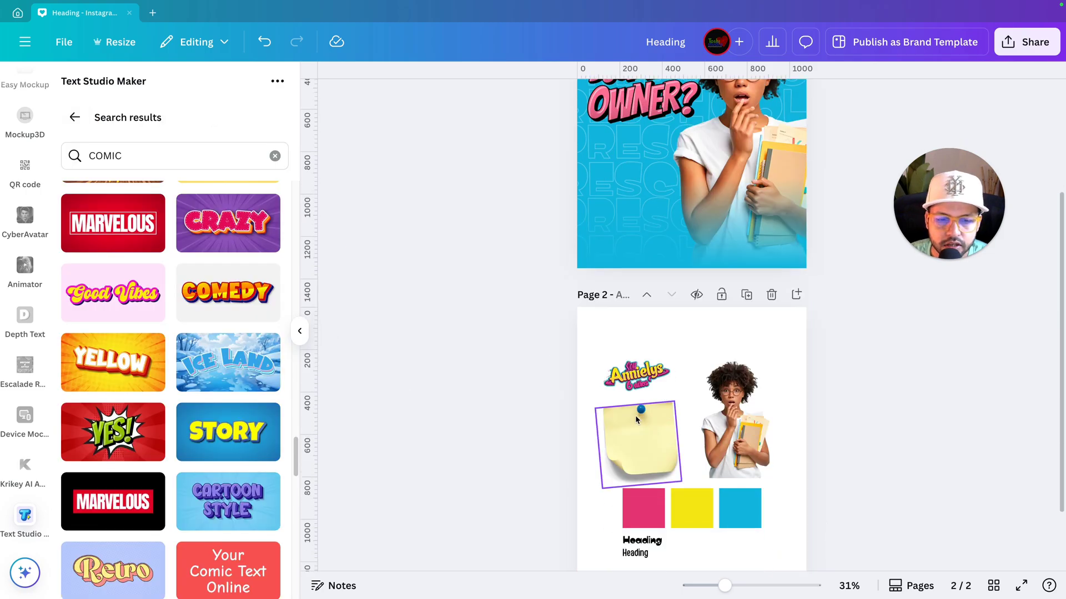
pyautogui.scroll(3, 645, 453)
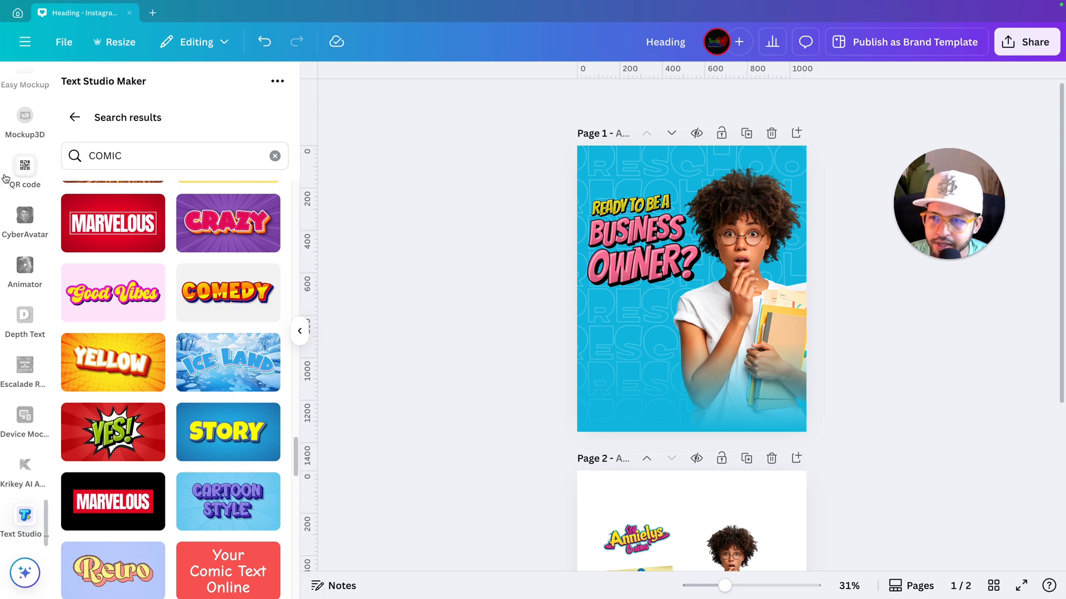
# Search Elements for 'BLANK NOTE WITH PIN' and add the yellow pinned-note photo
pyautogui.scroll(10, 20, 192)
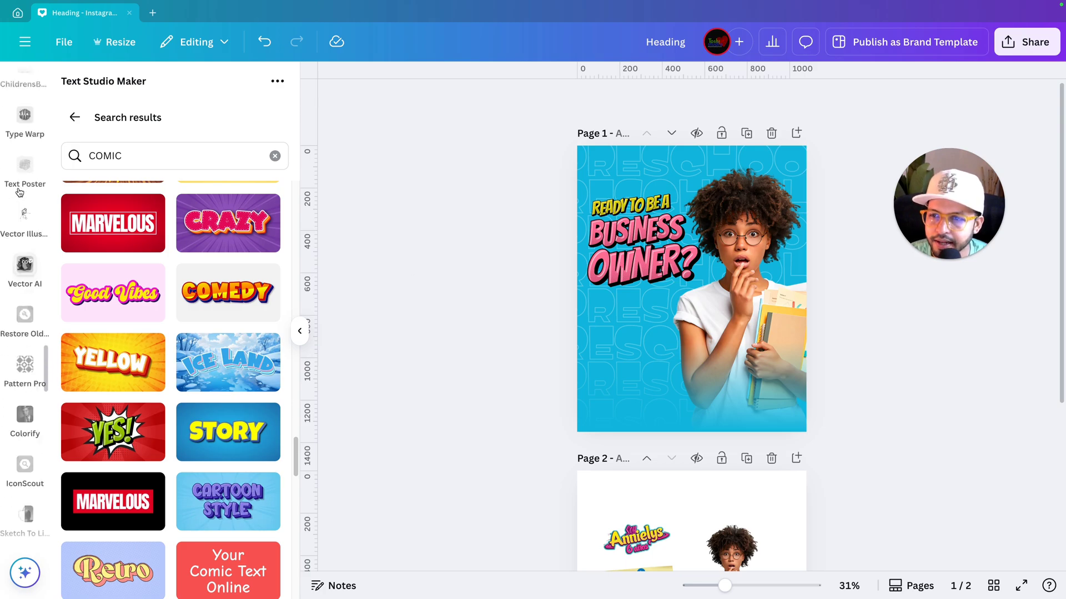
pyautogui.click(25, 136)
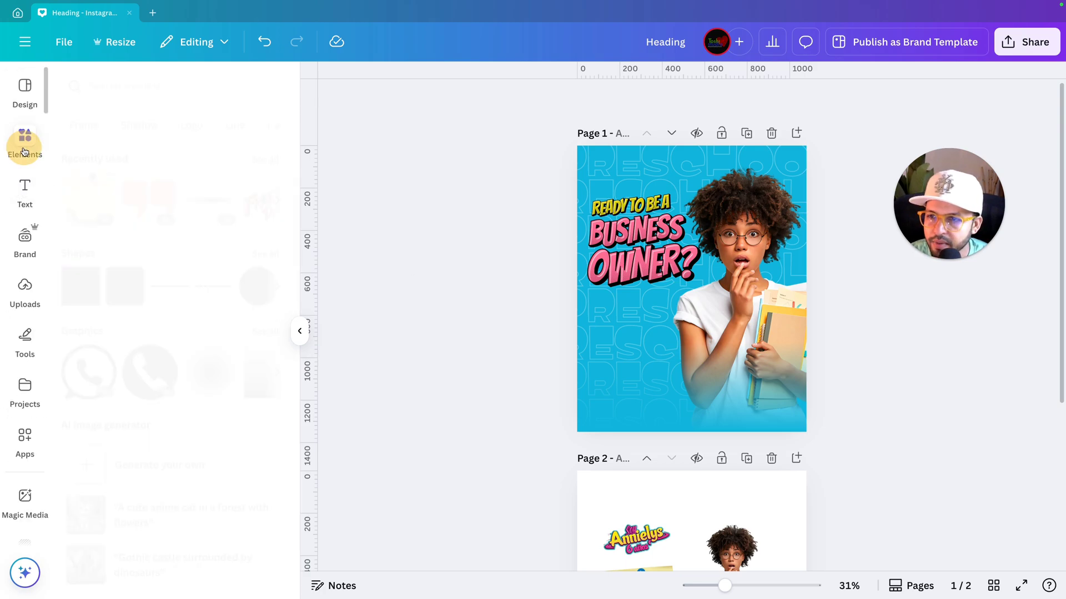
pyautogui.click(151, 89)
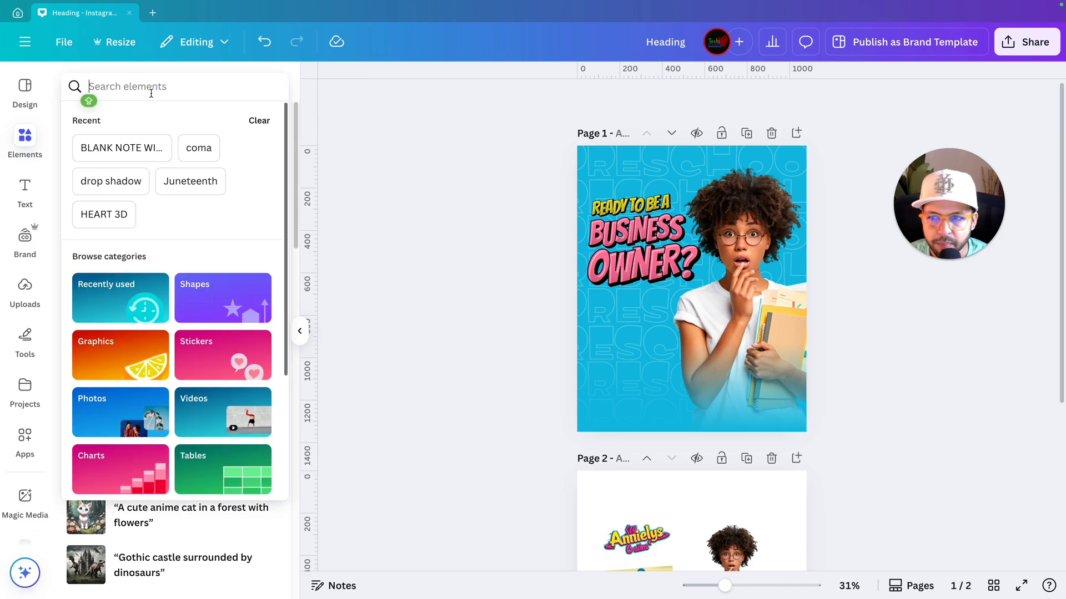
pyautogui.write('BLANK NOTE WITH PIN')
pyautogui.press('Return')
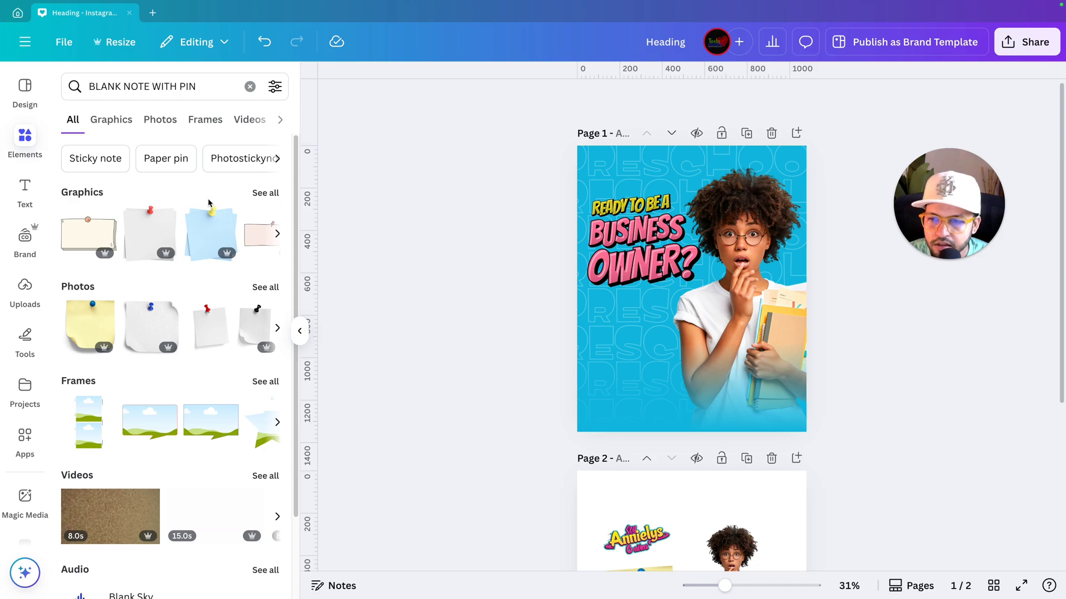
pyautogui.click(89, 331)
# Zoom in and tilt the yellow pinned sticky note by about 5 degrees
pyautogui.hotkey('ctrl', '+')
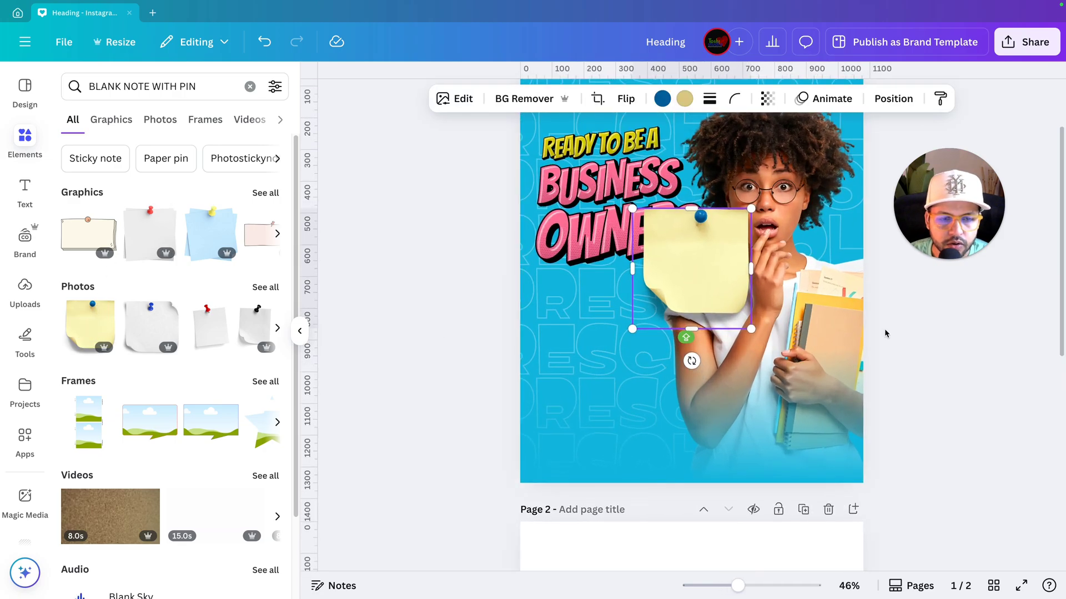
pyautogui.scroll(3, 886, 334)
pyautogui.click(609, 315)
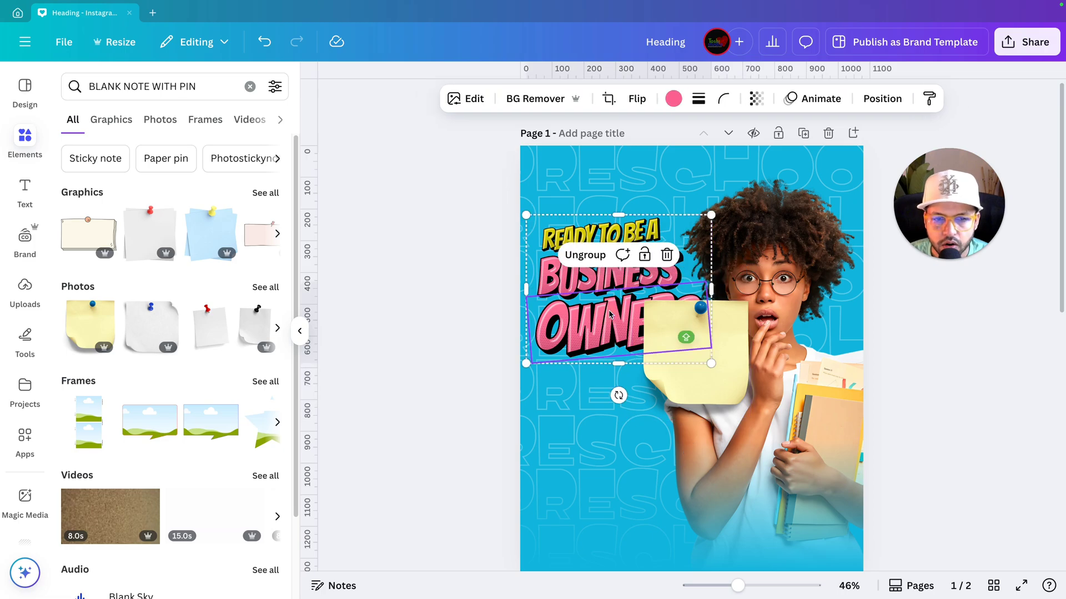
pyautogui.click(433, 414)
pyautogui.click(691, 377)
pyautogui.moveTo(690, 452); pyautogui.dragTo(698, 449)
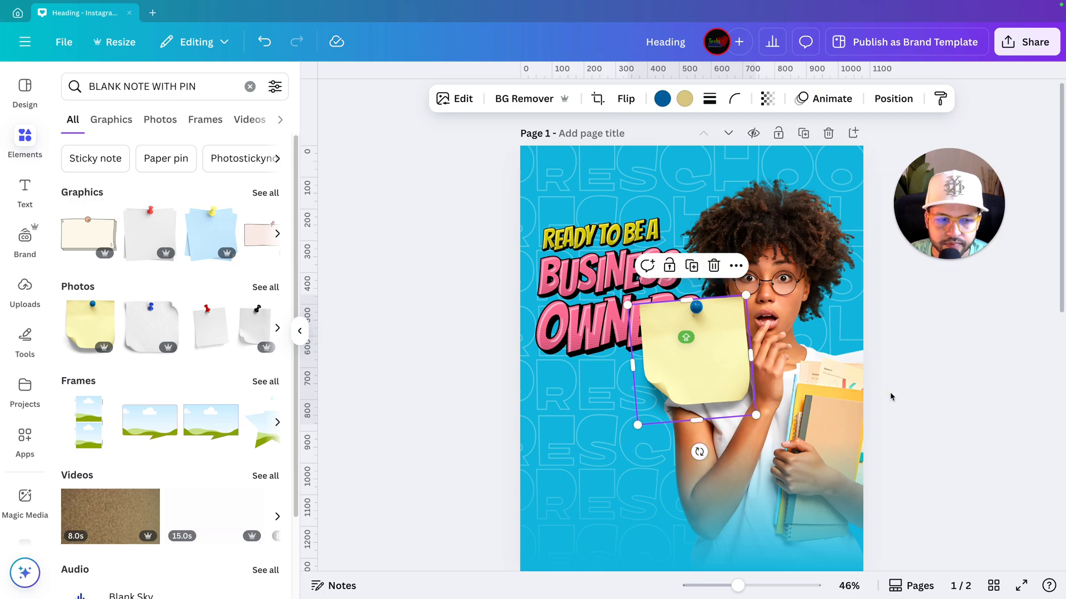
pyautogui.scroll(2, 893, 390)
pyautogui.click(894, 391)
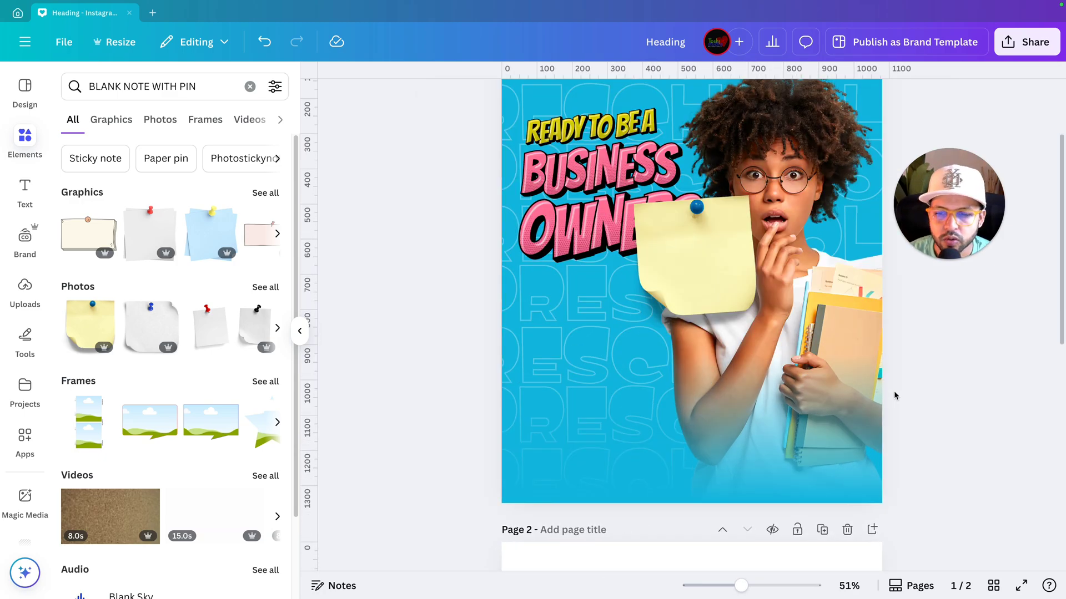
# Move the sticky note to the page's lower-left, below the comic headline
pyautogui.scroll(2, 891, 391)
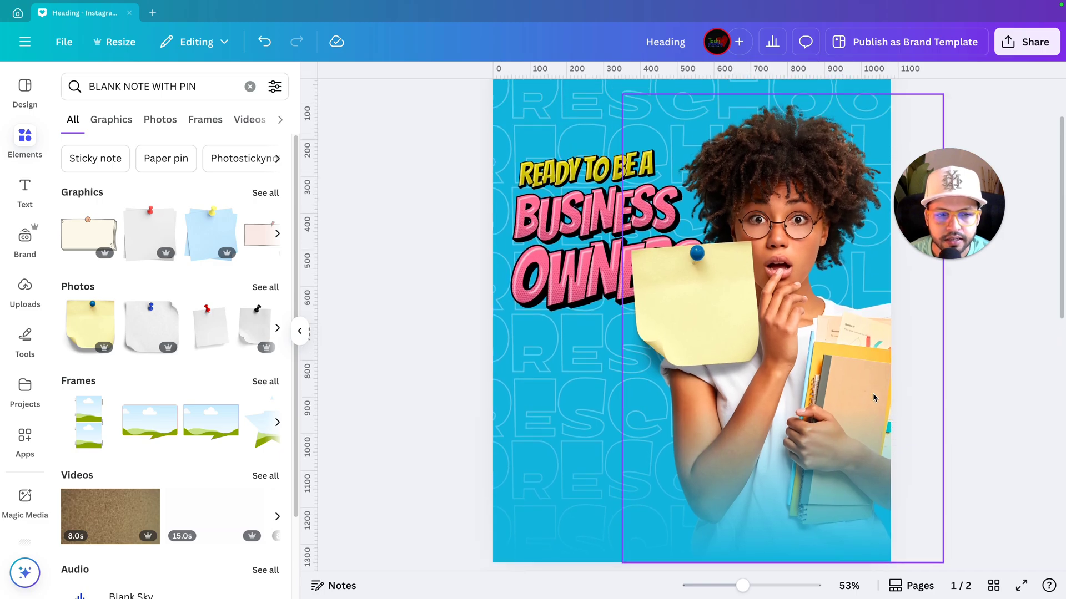
pyautogui.click(730, 315)
pyautogui.moveTo(730, 315); pyautogui.dragTo(670, 440)
pyautogui.scroll(-2, 624, 428)
pyautogui.moveTo(633, 399); pyautogui.dragTo(633, 402)
pyautogui.scroll(3, 632, 402)
pyautogui.scroll(-3, 923, 379)
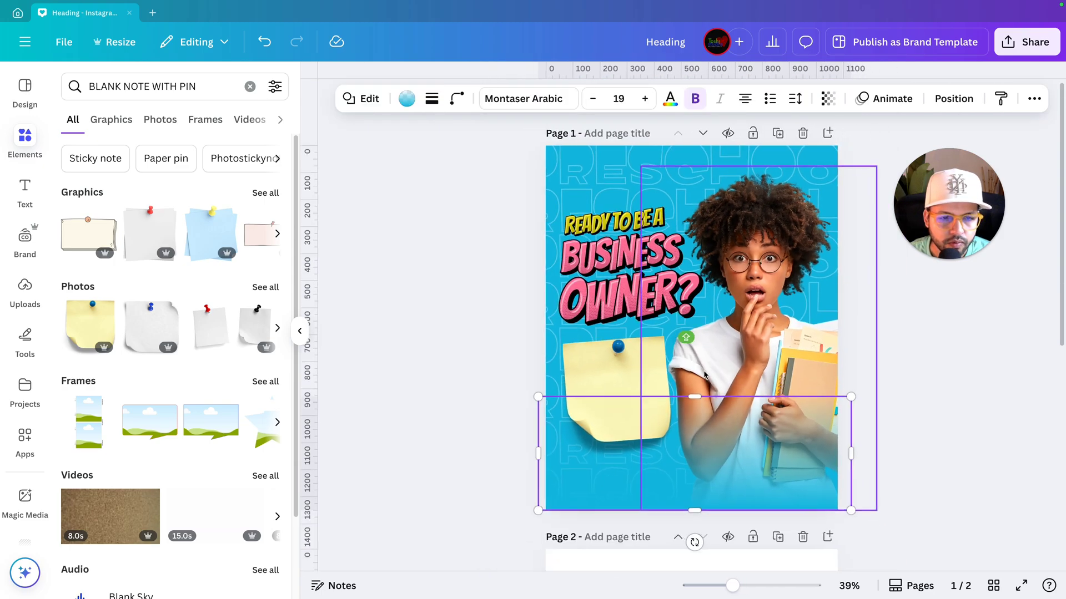
pyautogui.click(923, 378)
pyautogui.scroll(1, 862, 376)
# Select the woman photo and preview its video playing
pyautogui.click(832, 378)
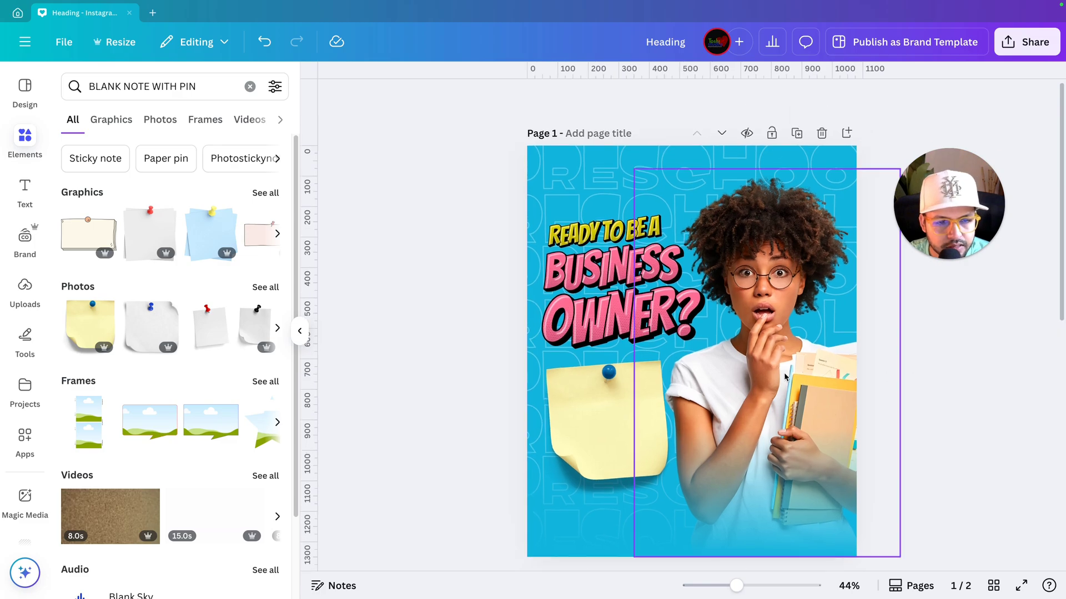
pyautogui.scroll(1, 784, 377)
pyautogui.scroll(3, 564, 419)
pyautogui.scroll(-3, 625, 414)
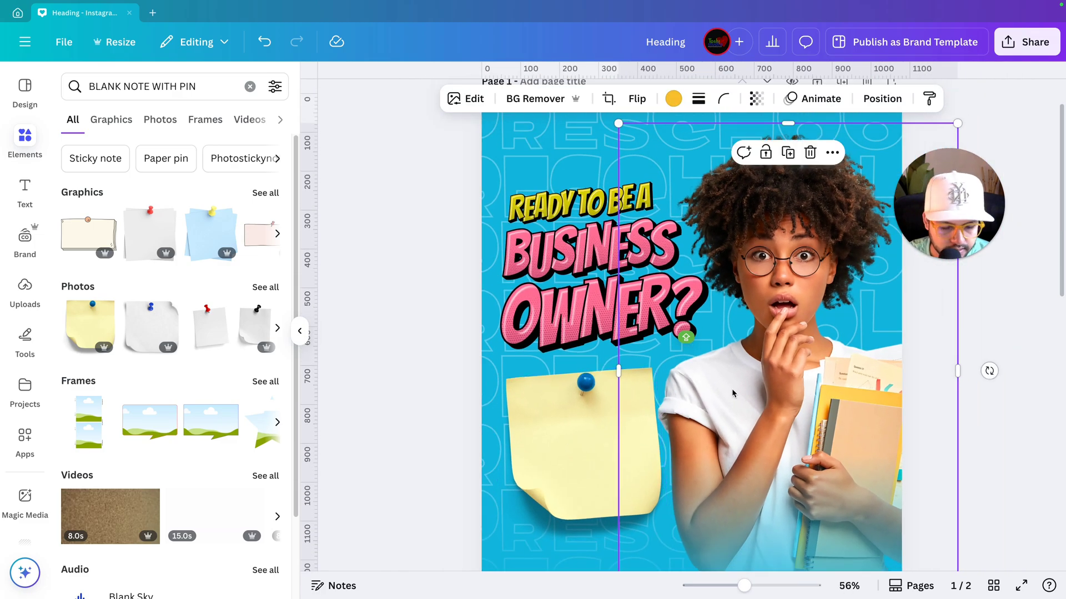
pyautogui.press('space')
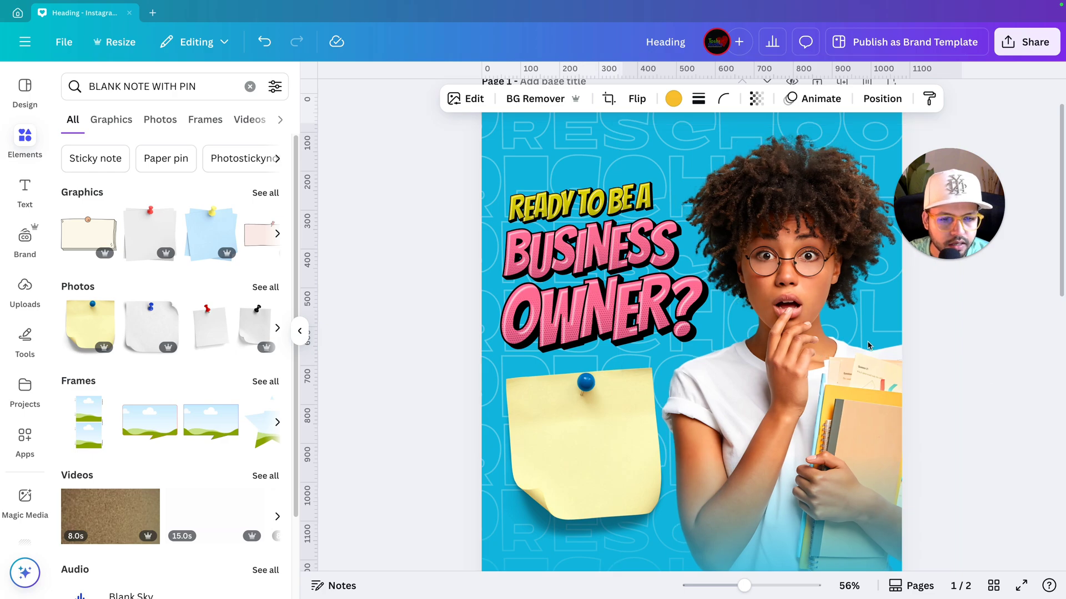
pyautogui.click(853, 391)
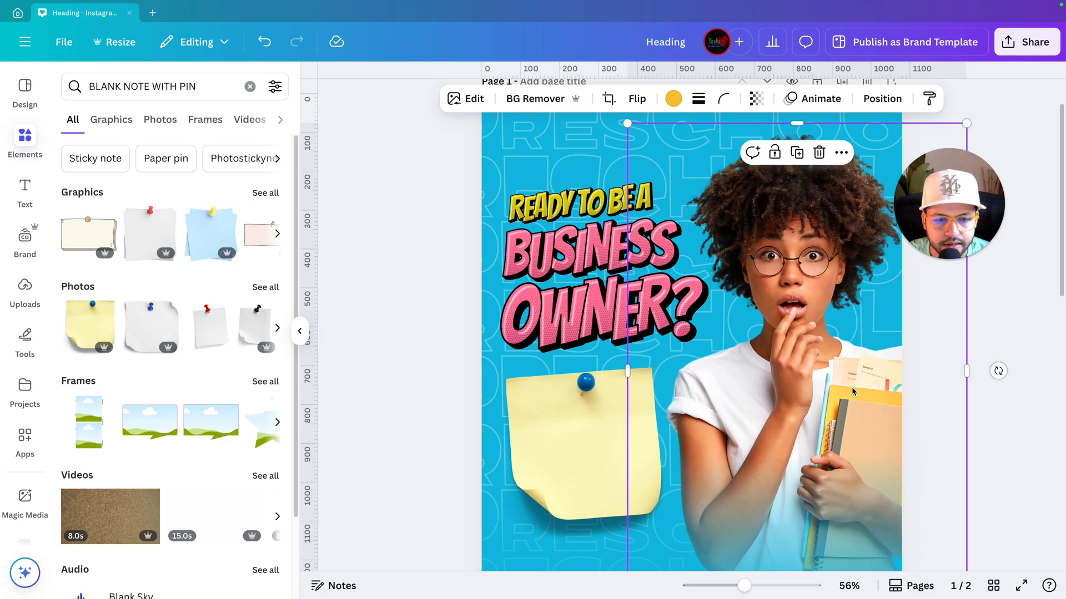
pyautogui.scroll(-2, 624, 410)
# Enlarge the sticky note using its corner handle
pyautogui.click(590, 393)
pyautogui.moveTo(501, 461); pyautogui.dragTo(498, 479)
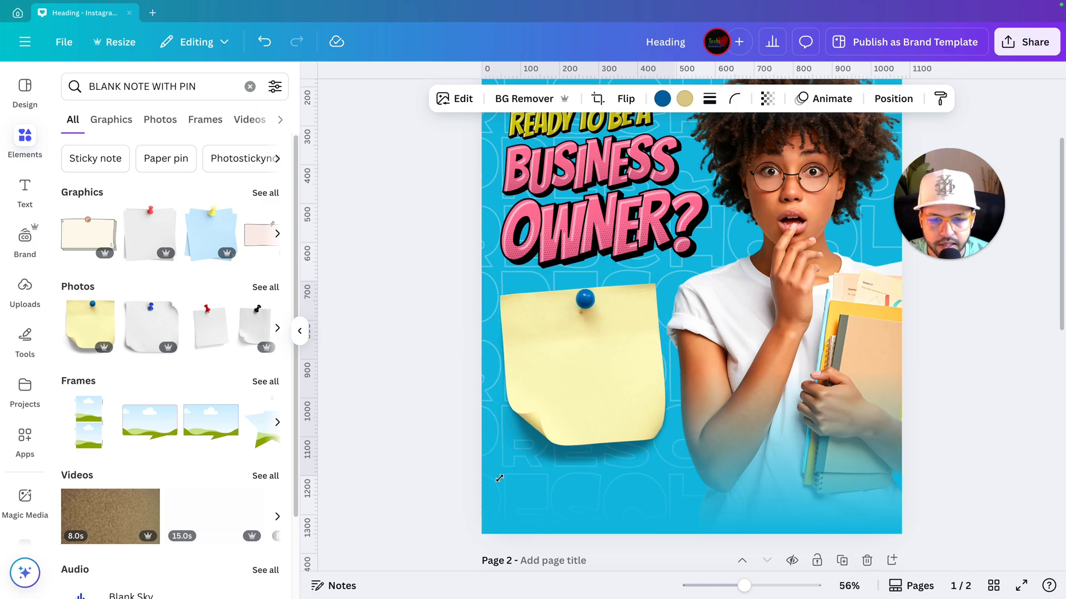
pyautogui.keyDown('ctrl'); pyautogui.scroll(3, 696, 476); pyautogui.keyUp('ctrl')
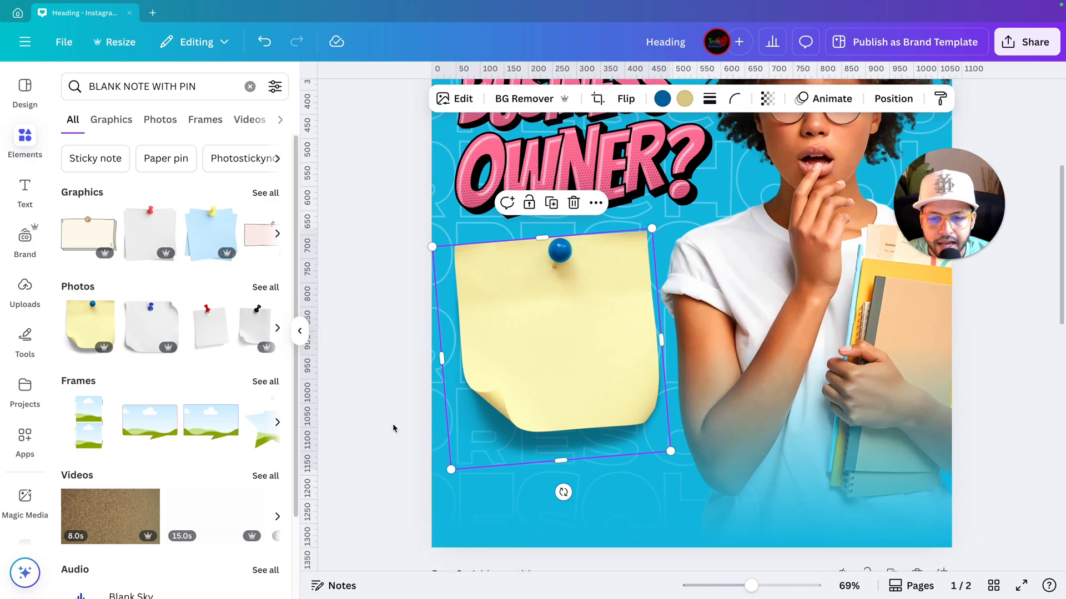
pyautogui.keyDown('ctrl'); pyautogui.scroll(3, 378, 391); pyautogui.keyUp('ctrl')
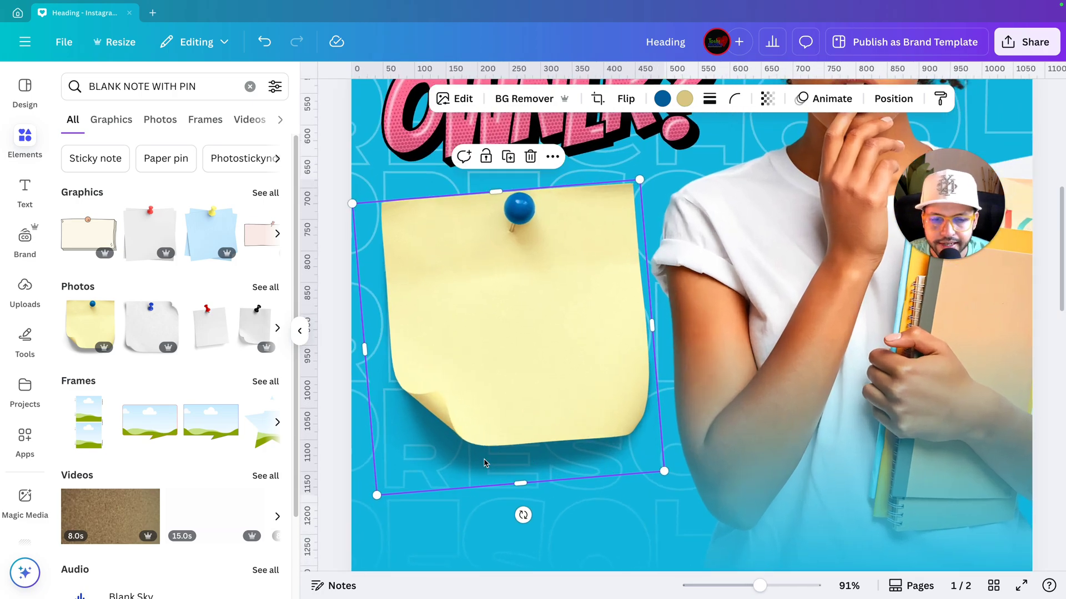
pyautogui.keyDown('ctrl'); pyautogui.scroll(-3, 483, 462); pyautogui.keyUp('ctrl')
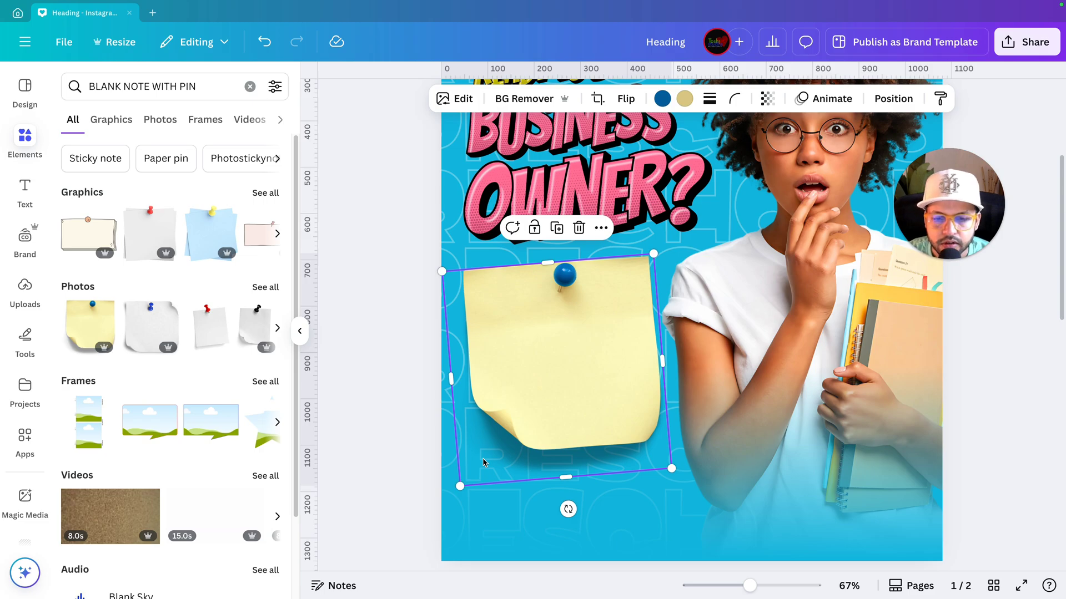
pyautogui.click(401, 472)
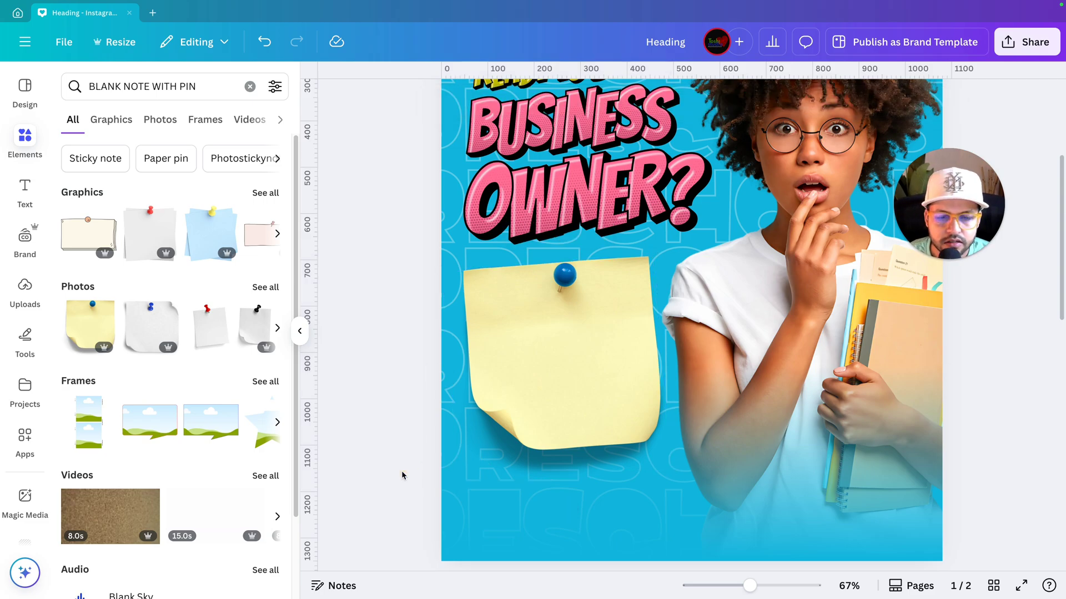
pyautogui.keyDown('ctrl'); pyautogui.scroll(-4, 401, 472); pyautogui.keyUp('ctrl')
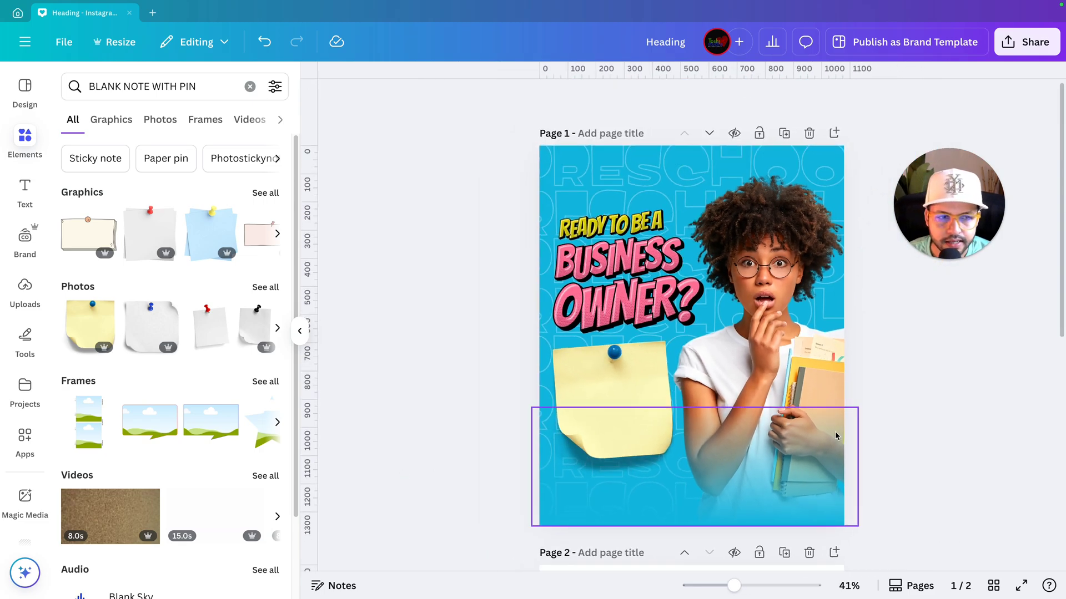
pyautogui.keyDown('ctrl'); pyautogui.scroll(5, 697, 429); pyautogui.keyUp('ctrl')
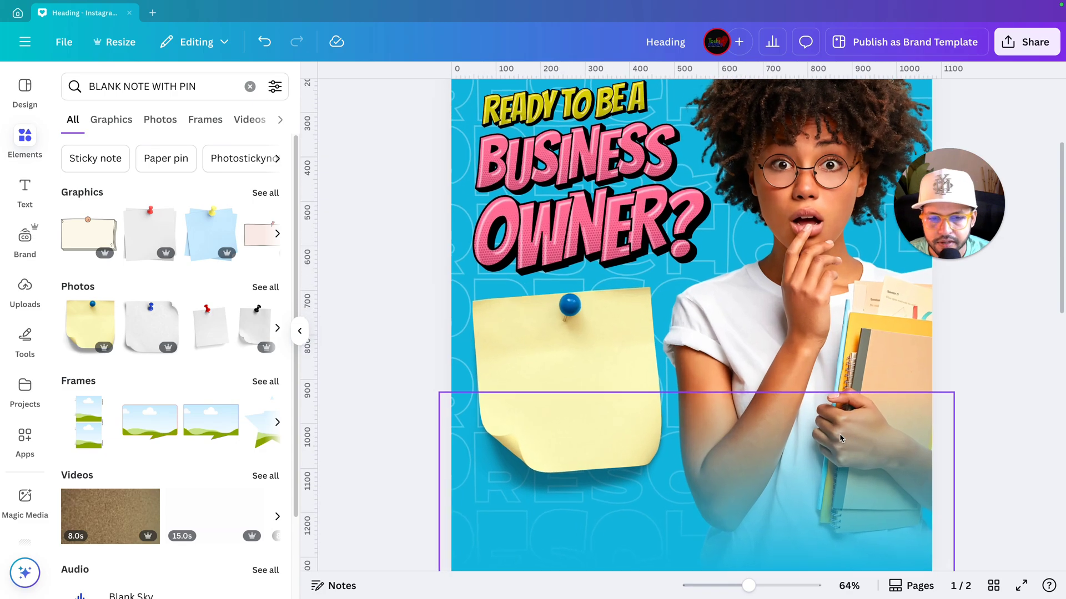
pyautogui.click(25, 188)
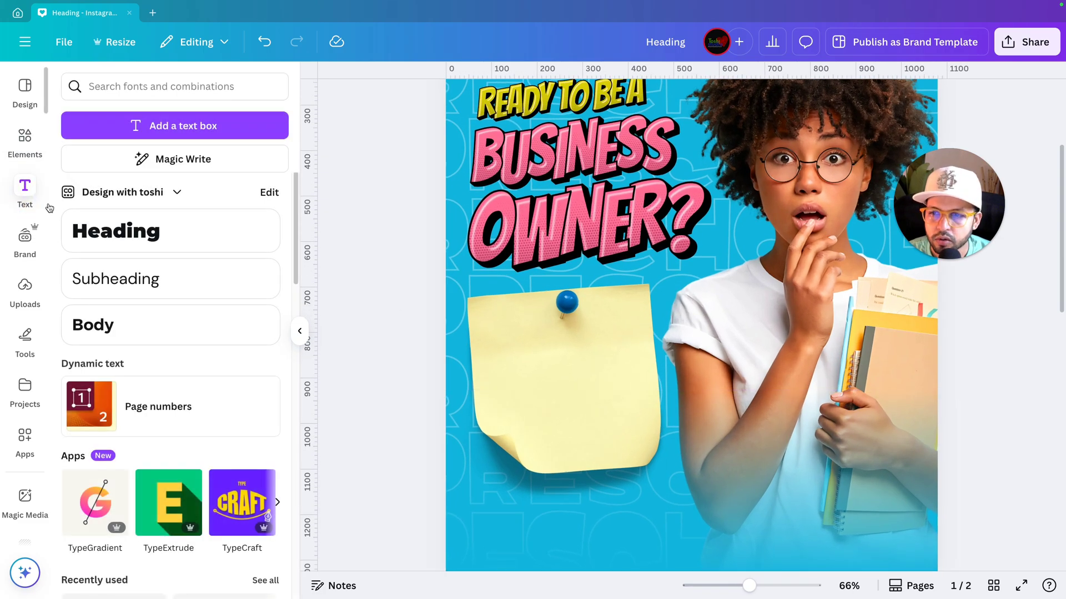
# Add a Heading text box in the Handy Casual font and select it on the sticky note
pyautogui.click(116, 228)
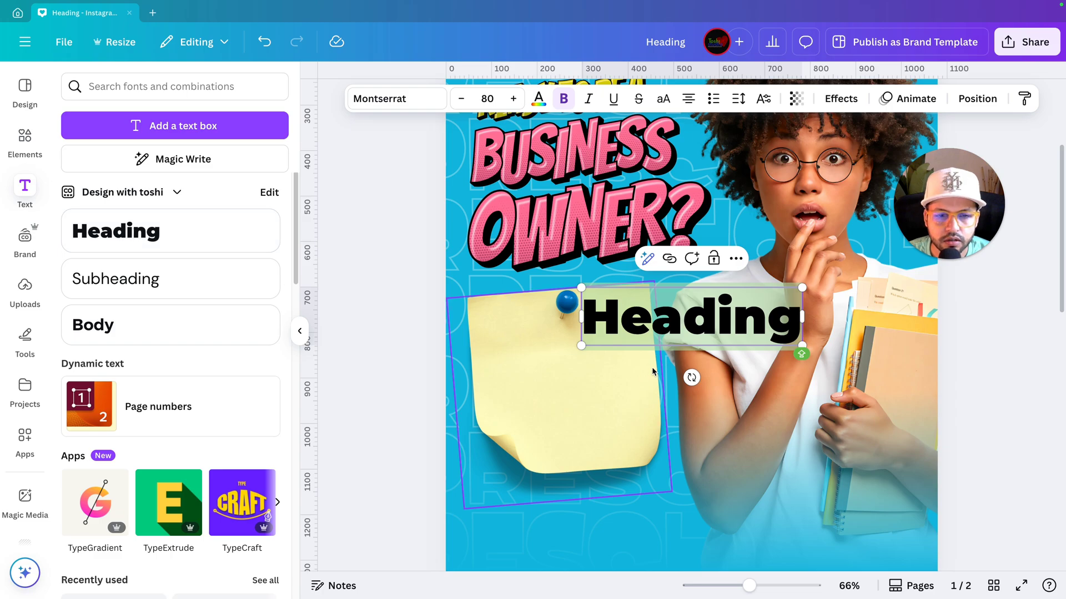
pyautogui.click(404, 100)
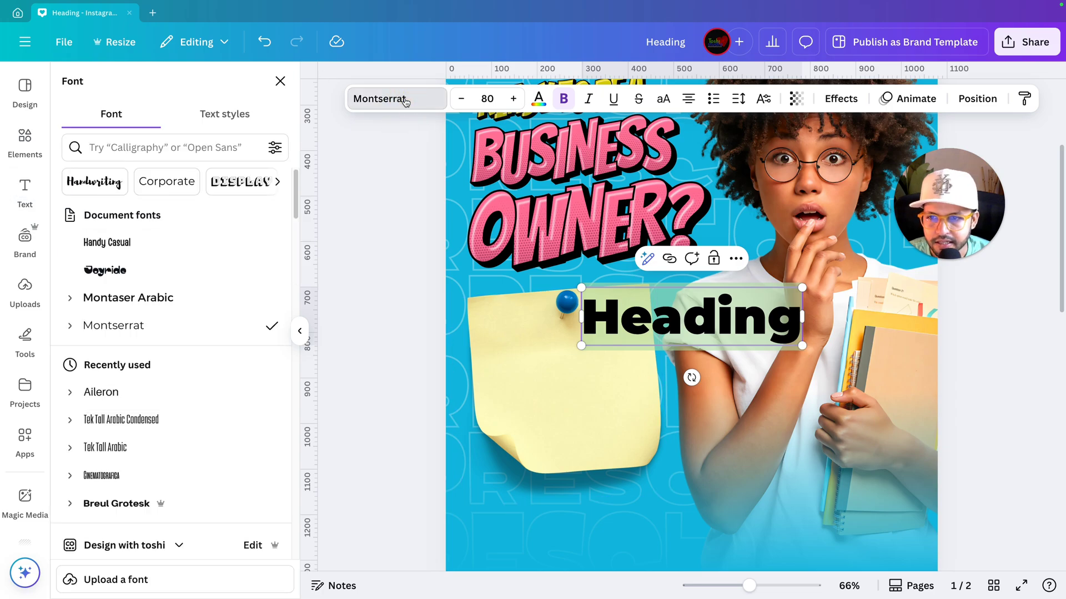
pyautogui.scroll(-6, 463, 323)
pyautogui.scroll(-6, 464, 323)
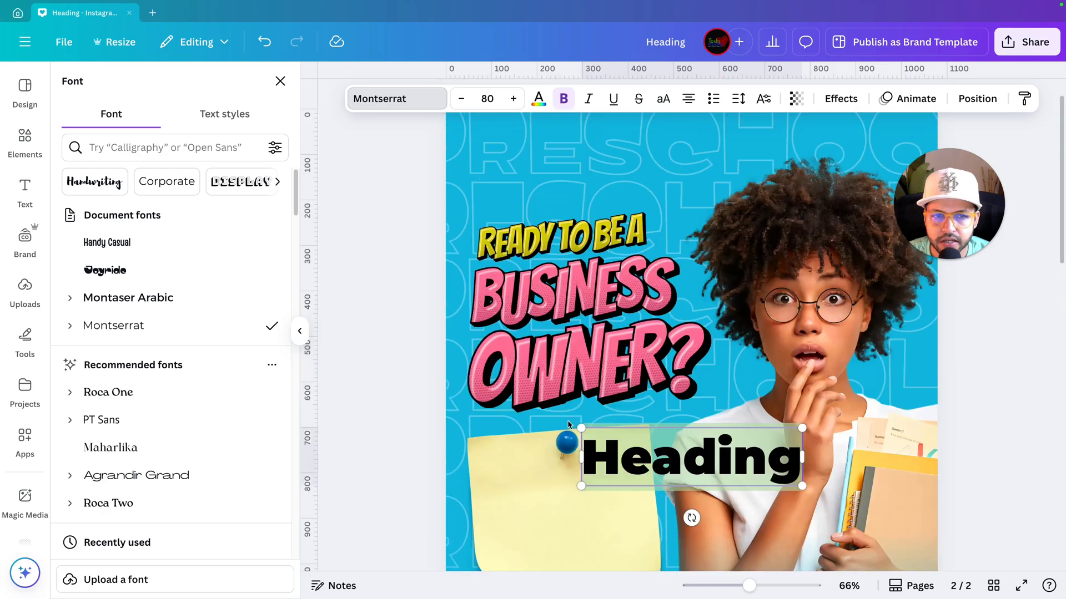
pyautogui.scroll(1, 324, 344)
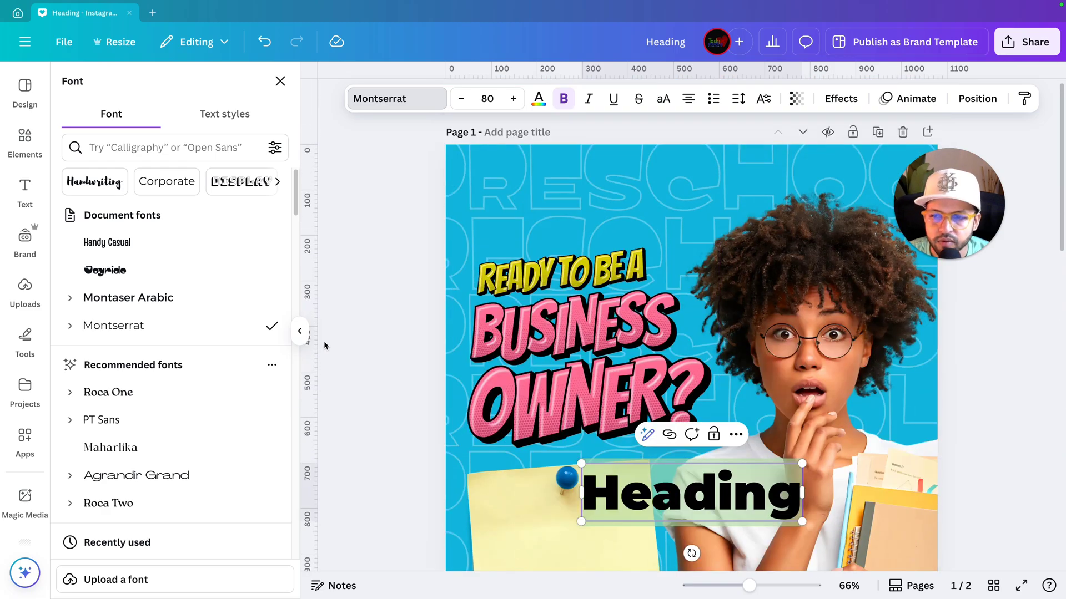
pyautogui.click(131, 244)
pyautogui.scroll(1, 572, 404)
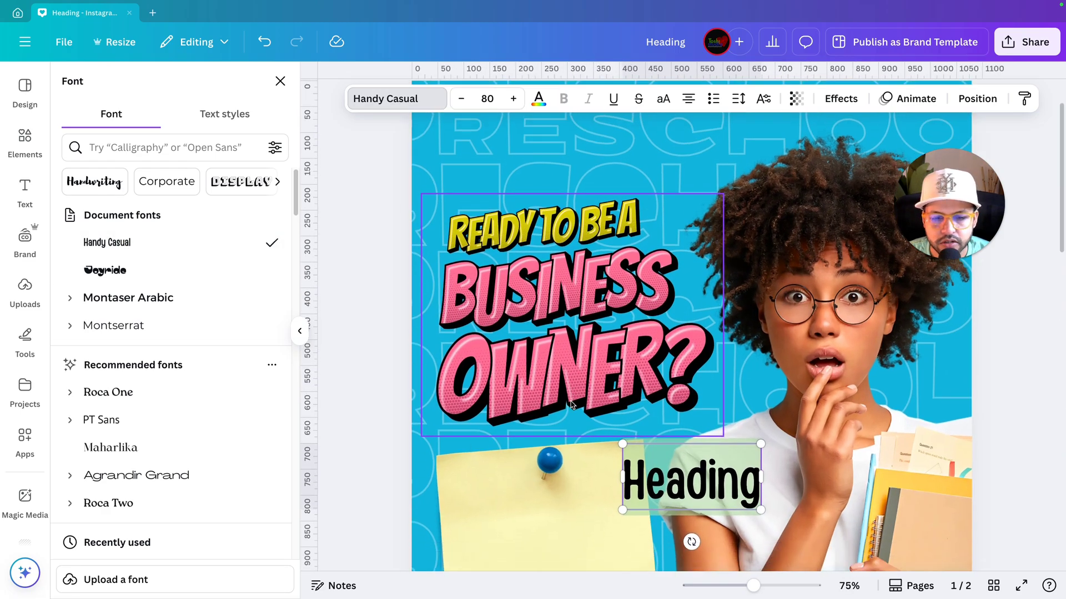
pyautogui.scroll(-3, 571, 404)
pyautogui.click(572, 404)
pyautogui.click(704, 347)
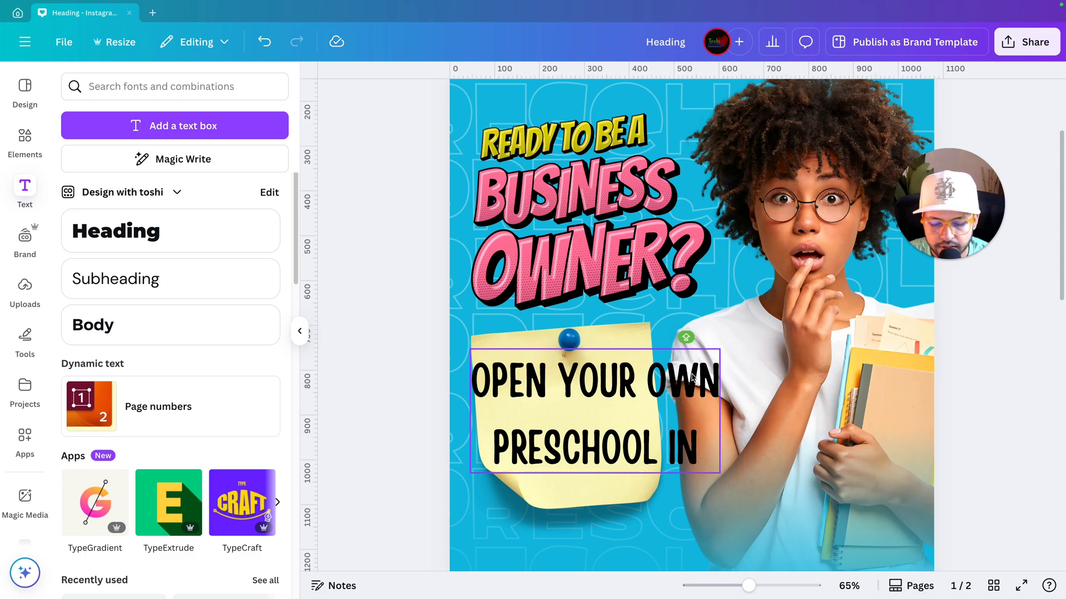
# Shrink the note text to about 45.8, left-align it, set line spacing 0.95, and tilt it -5°
pyautogui.click(714, 469)
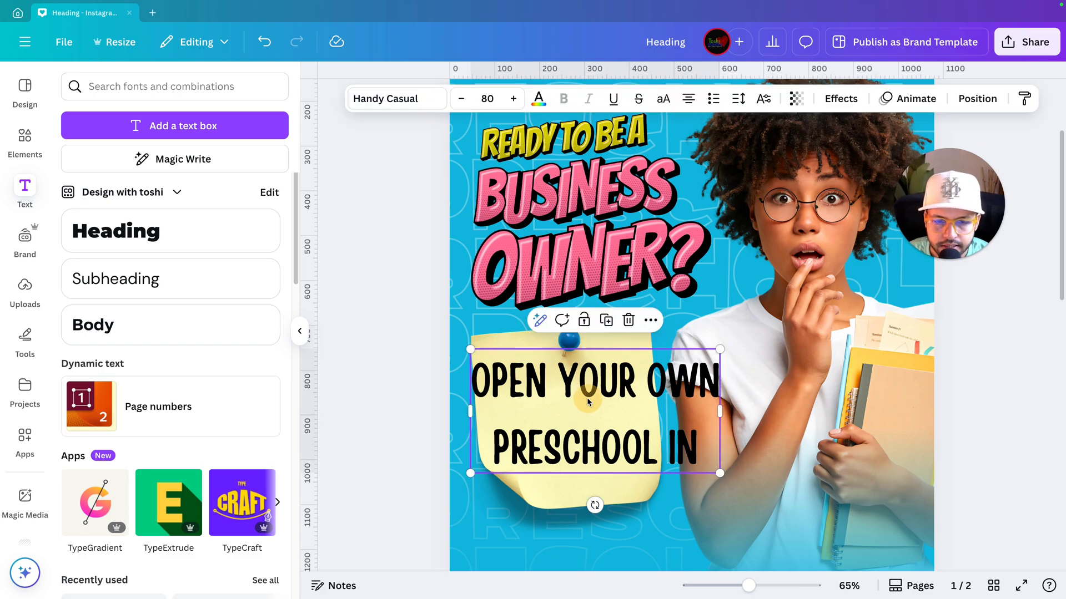
pyautogui.moveTo(720, 473); pyautogui.dragTo(680, 438)
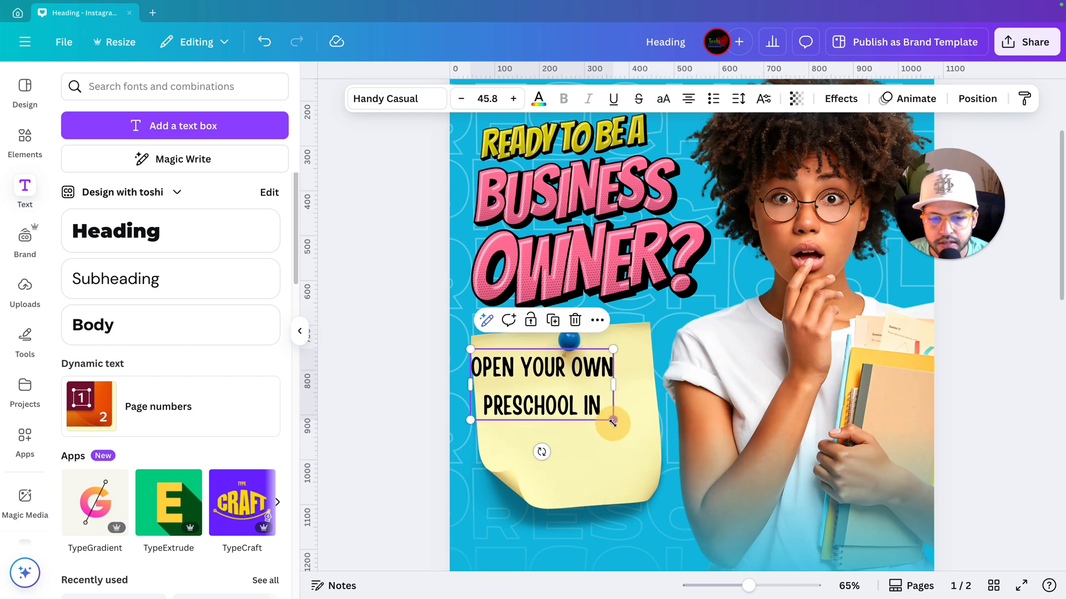
pyautogui.scroll(3, 497, 450)
pyautogui.moveTo(521, 379); pyautogui.dragTo(569, 403)
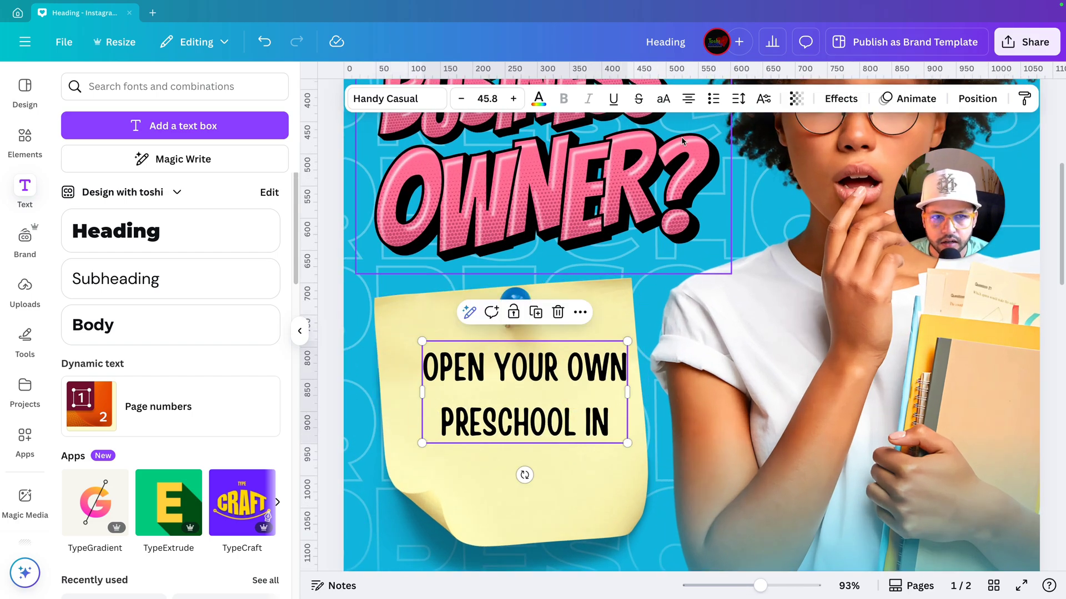
pyautogui.click(688, 101)
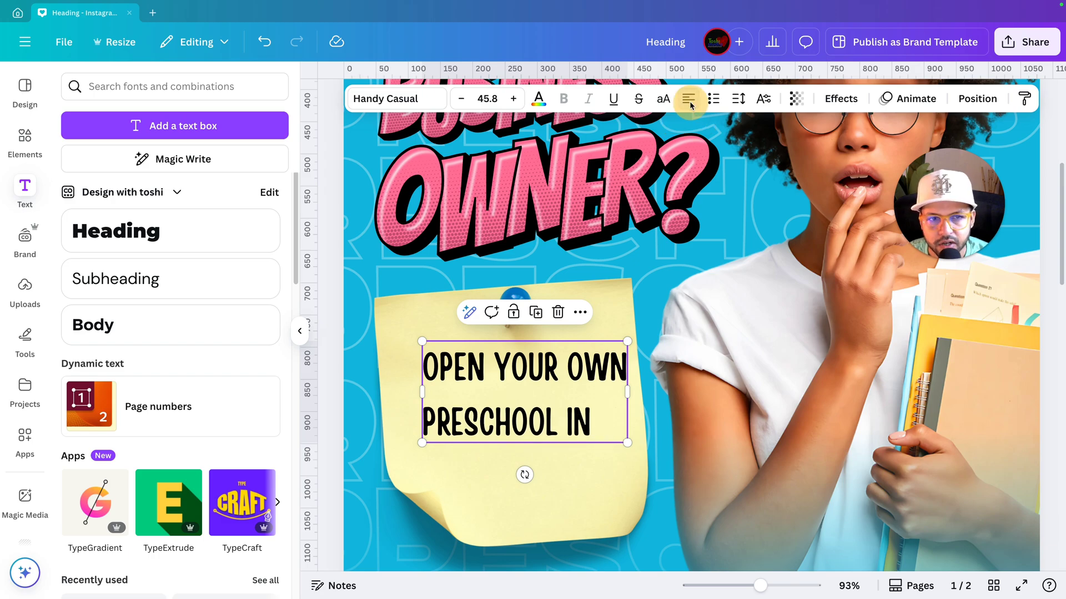
pyautogui.click(740, 100)
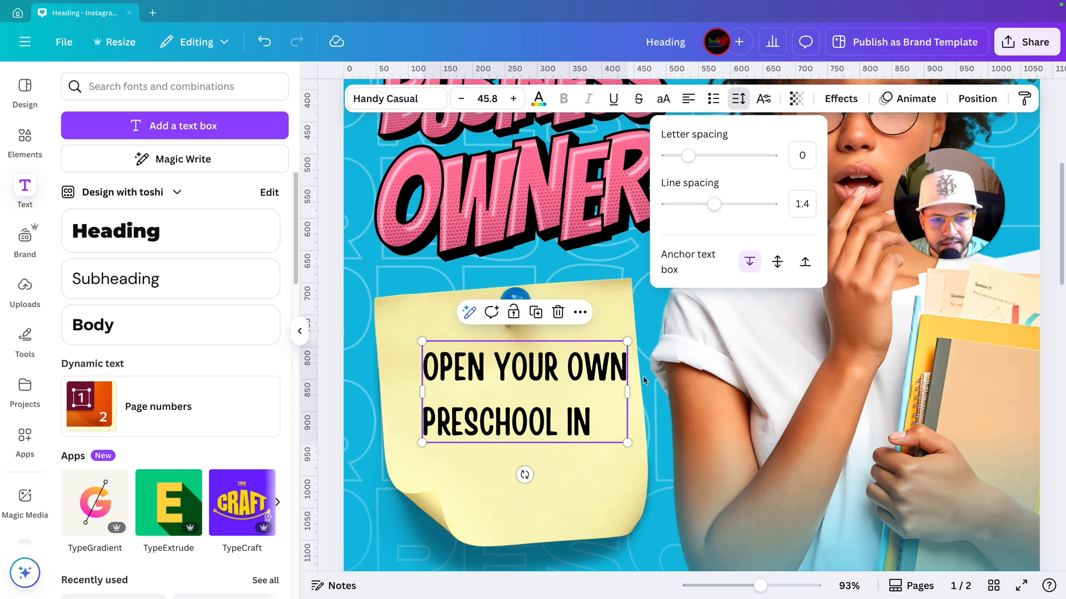
pyautogui.moveTo(714, 206); pyautogui.dragTo(691, 206)
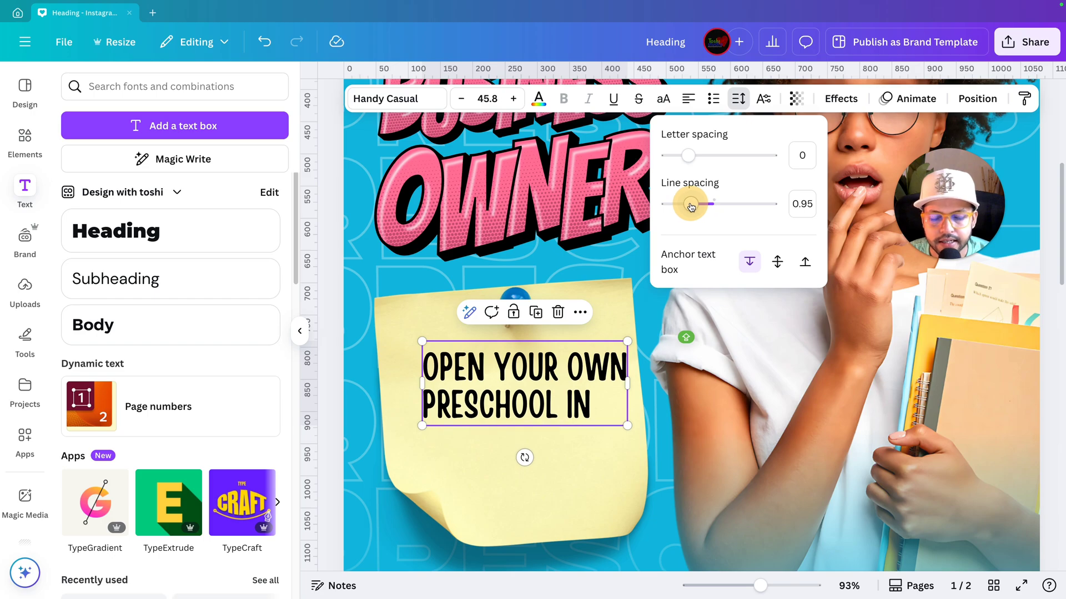
pyautogui.moveTo(525, 457); pyautogui.dragTo(533, 464)
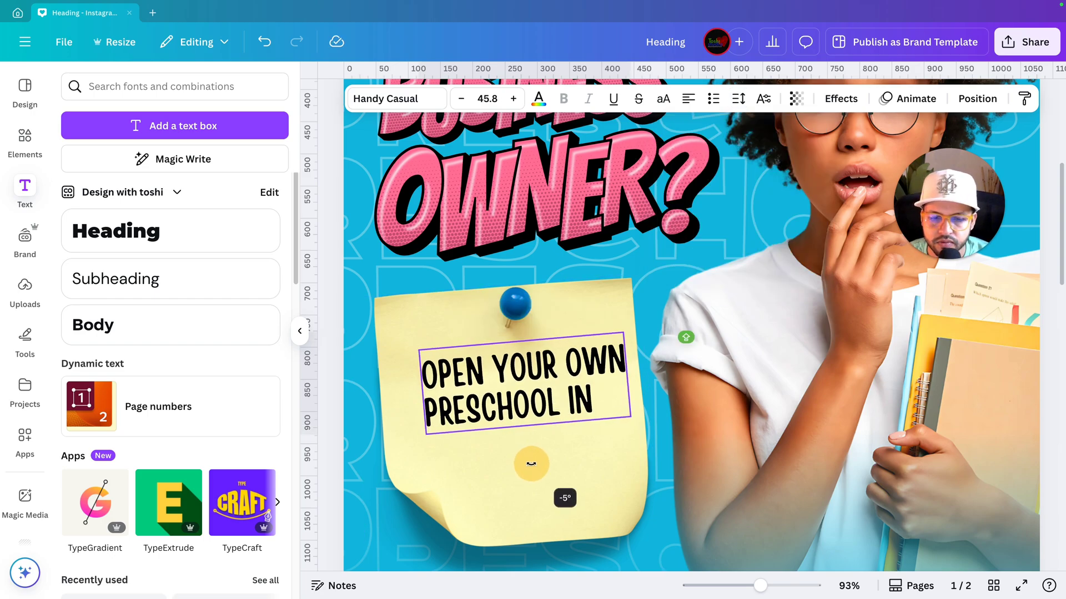
# Resize the OPEN YOUR OWN PRESCHOOL IN box to about 280 by 116
pyautogui.scroll(-2, 534, 472)
pyautogui.click(543, 480)
pyautogui.click(541, 422)
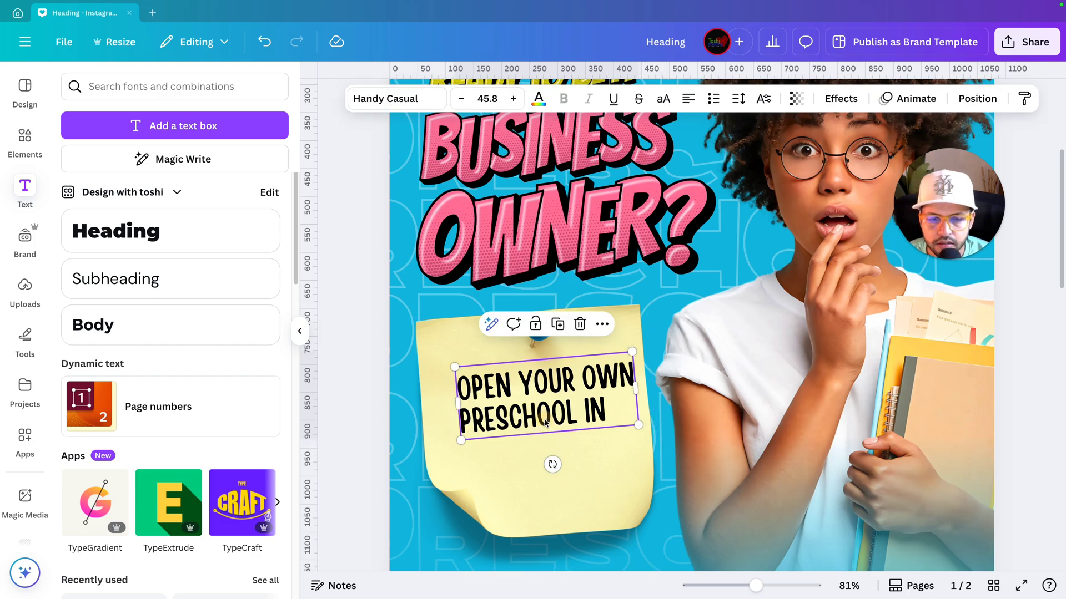
pyautogui.moveTo(617, 428); pyautogui.dragTo(584, 399)
pyautogui.click(597, 452)
pyautogui.scroll(2, 597, 452)
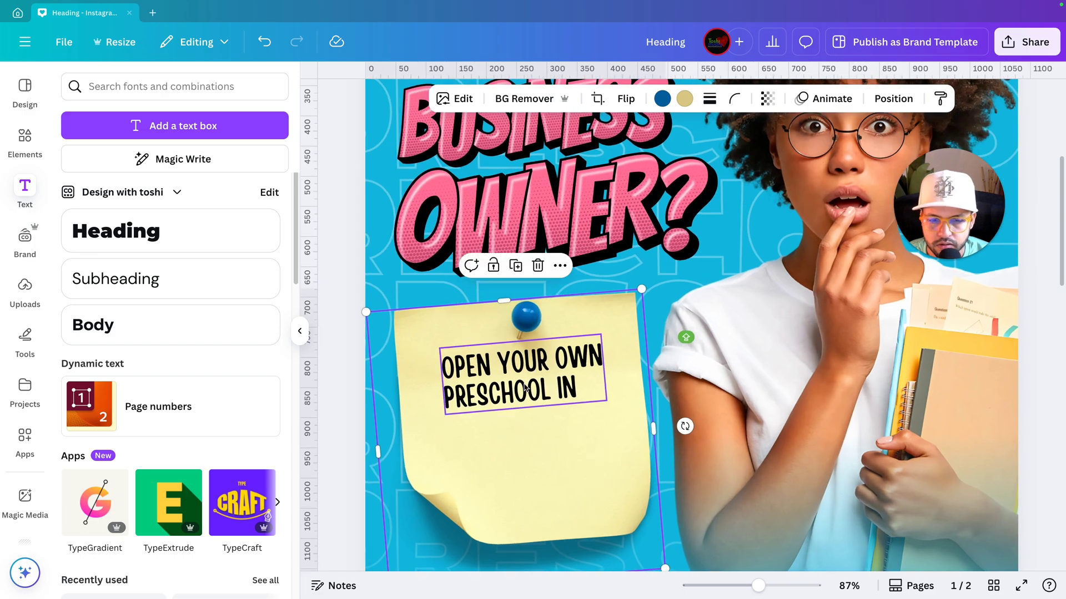
pyautogui.click(525, 387)
pyautogui.scroll(-2, 544, 422)
pyautogui.click(555, 436)
# Duplicate the note text below the original and change it to CALIFORNIA, narrowing the box to fit
pyautogui.click(556, 396)
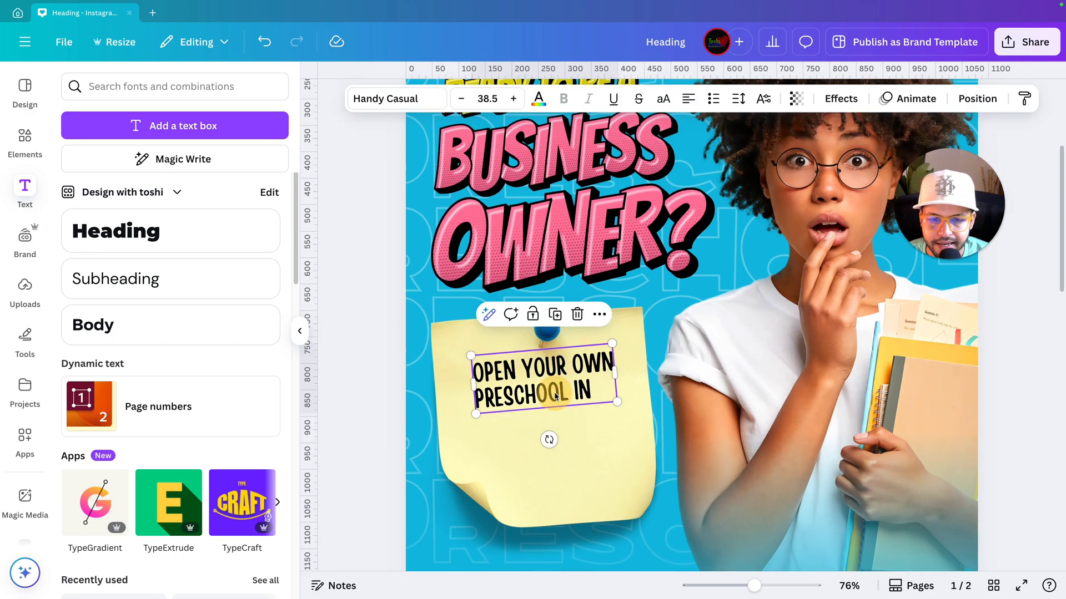
pyautogui.hotkey('ctrl', 'd')
pyautogui.moveTo(556, 395); pyautogui.dragTo(556, 450)
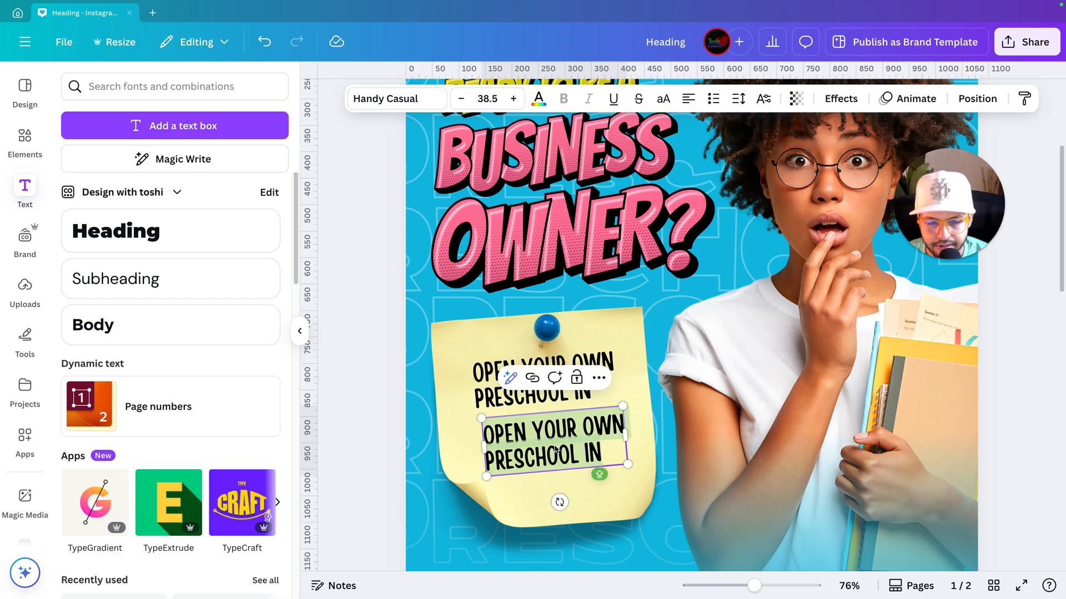
pyautogui.press('BackSpace')
pyautogui.write('CALIFORNIA')
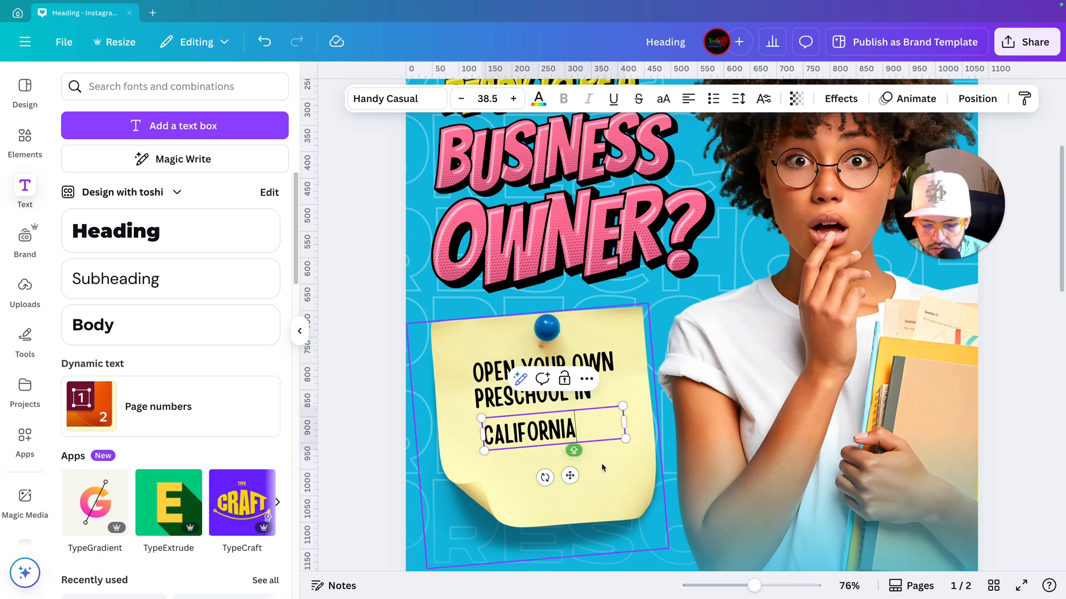
pyautogui.click(603, 468)
pyautogui.click(599, 438)
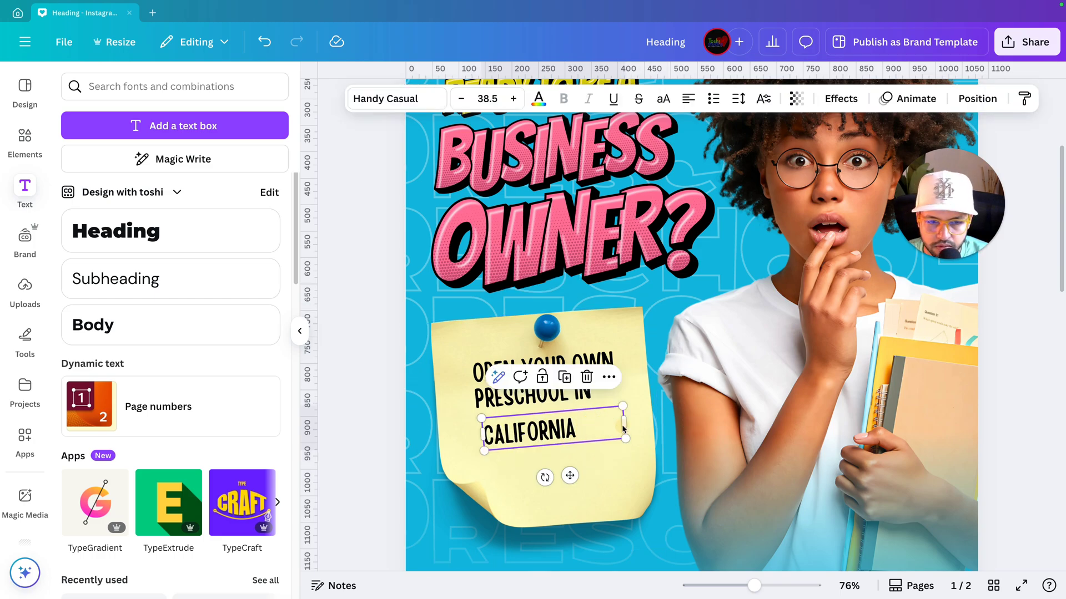
pyautogui.moveTo(625, 425); pyautogui.dragTo(578, 428)
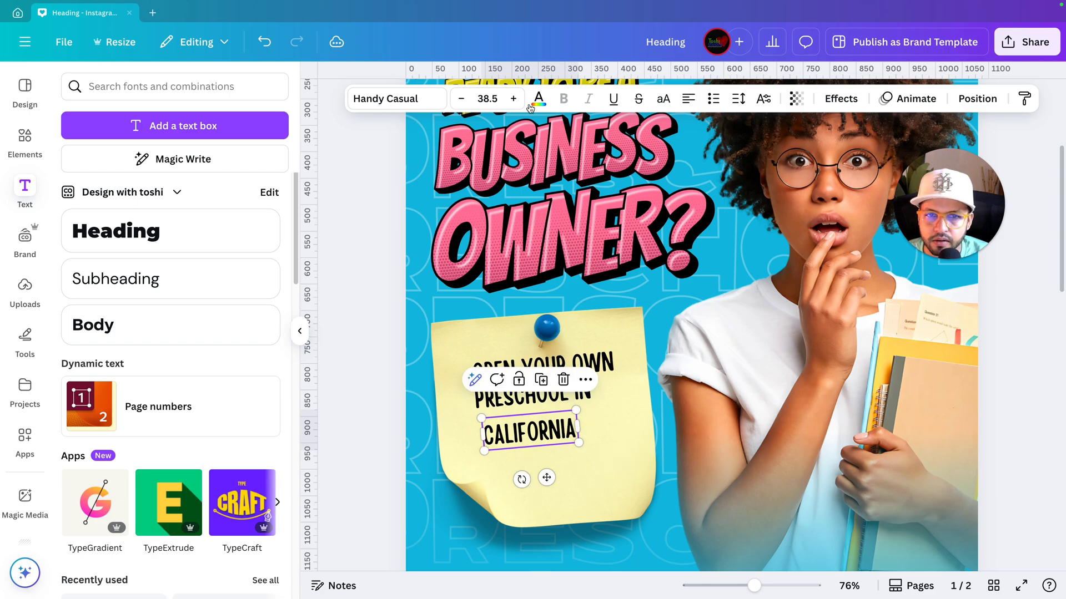
# Make CALIFORNIA pink, enlarge it, and place it under PRESCHOOL IN
pyautogui.click(537, 102)
pyautogui.click(227, 185)
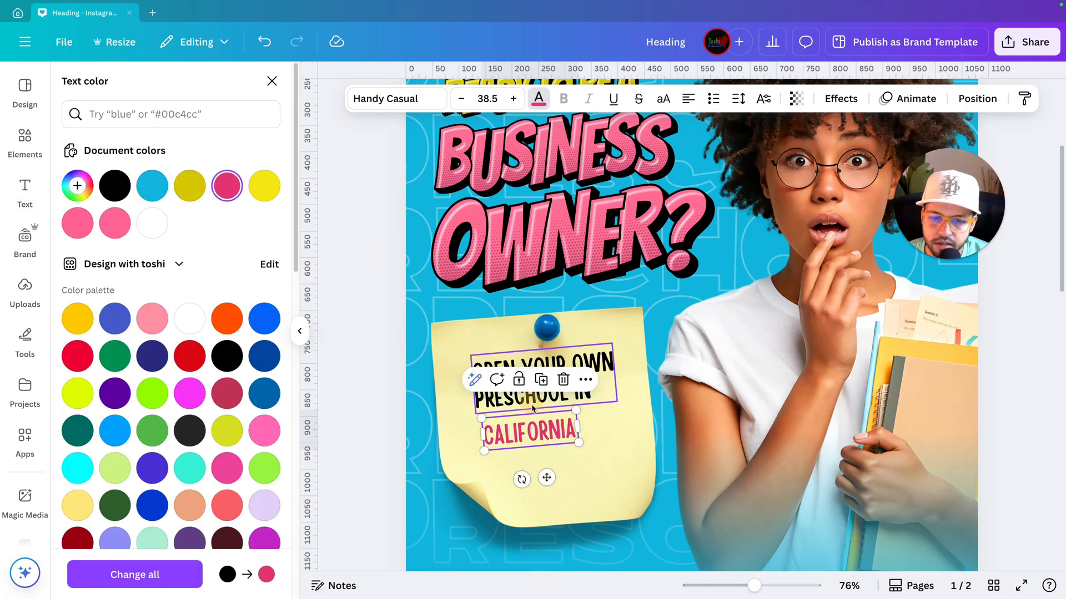
pyautogui.scroll(1, 538, 411)
pyautogui.scroll(2, 538, 411)
pyautogui.moveTo(552, 456); pyautogui.dragTo(608, 472)
pyautogui.scroll(2, 608, 472)
pyautogui.moveTo(543, 443); pyautogui.dragTo(538, 438)
pyautogui.moveTo(601, 447); pyautogui.dragTo(614, 444)
pyautogui.click(600, 478)
# Duplicate the OPEN YOUR OWN PRESCHOOL IN text again for another line
pyautogui.scroll(-3, 600, 478)
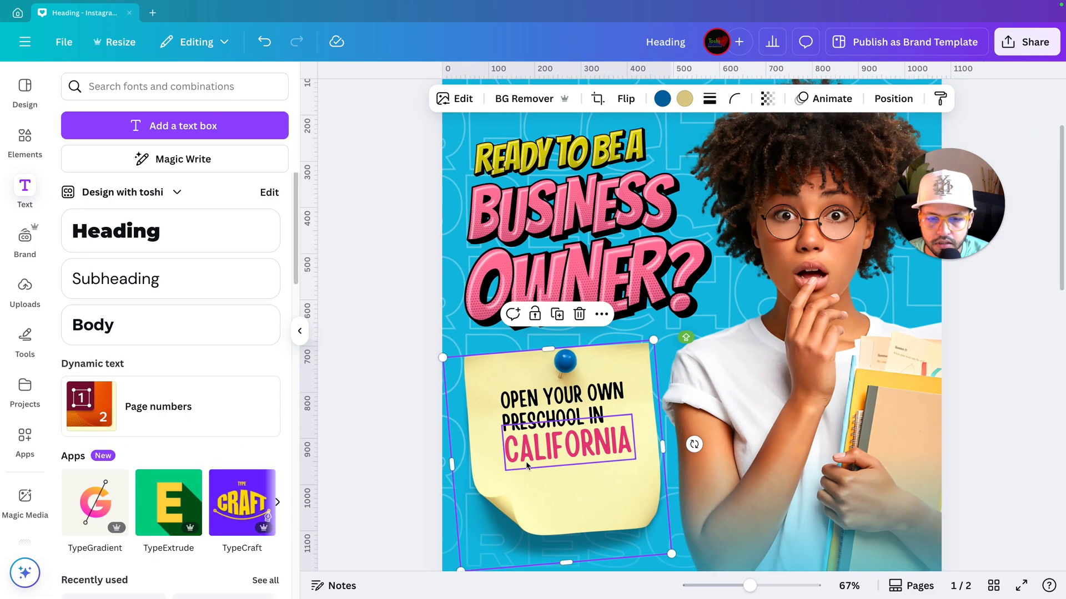
pyautogui.click(422, 438)
pyautogui.scroll(-2, 433, 449)
pyautogui.scroll(1, 444, 472)
pyautogui.scroll(2, 444, 474)
pyautogui.click(495, 349)
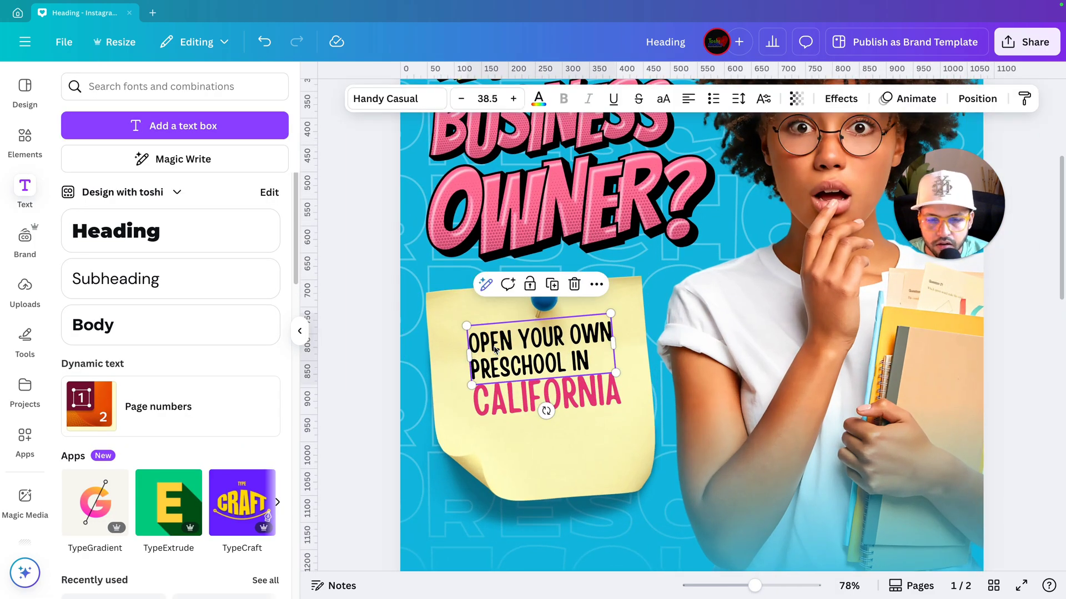
pyautogui.hotkey('ctrl', 'd')
# Place the copy below CALIFORNIA as 'INVESTMENT $45K ONLY' and widen its box to fit
pyautogui.moveTo(496, 350); pyautogui.dragTo(521, 431)
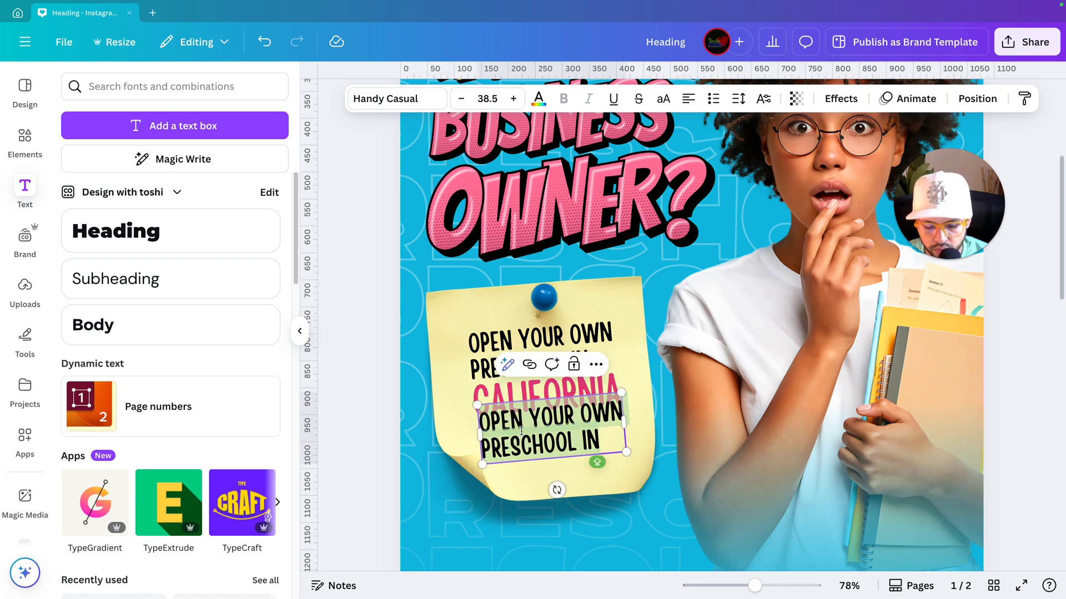
pyautogui.press('BackSpace')
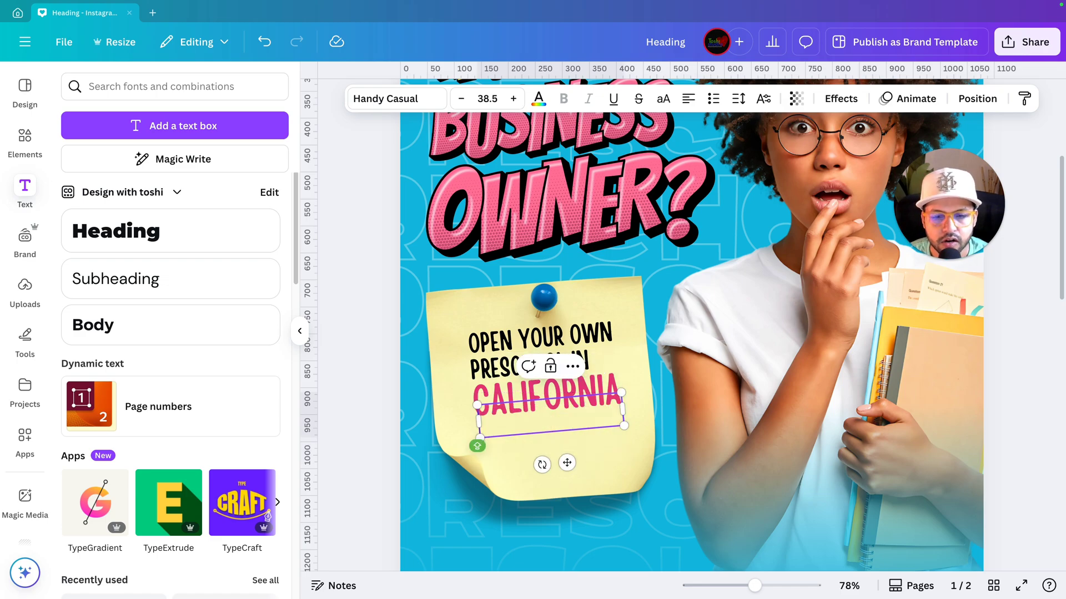
pyautogui.write('INVESTMENT $45K ONLY')
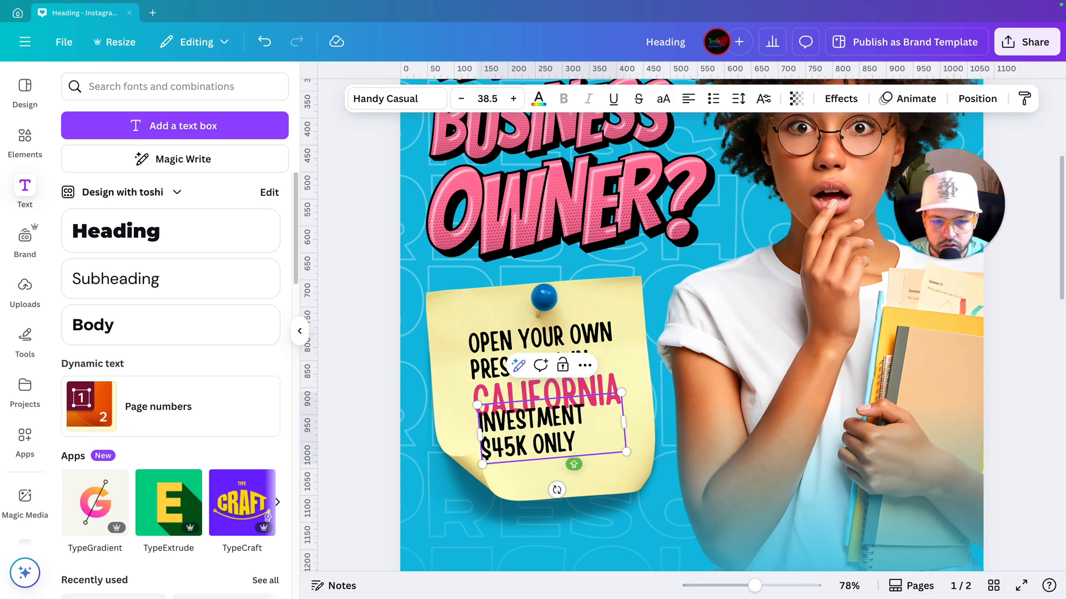
pyautogui.doubleClick(627, 424)
pyautogui.moveTo(630, 426)
pyautogui.mouseDown()
pyautogui.moveTo(697, 426)
pyautogui.moveTo(629, 409)
pyautogui.mouseUp()
# Select all three note texts, nudge them right, and enlarge them together
pyautogui.keyDown('ctrl'); pyautogui.scroll(3, 597, 403); pyautogui.keyUp('ctrl')
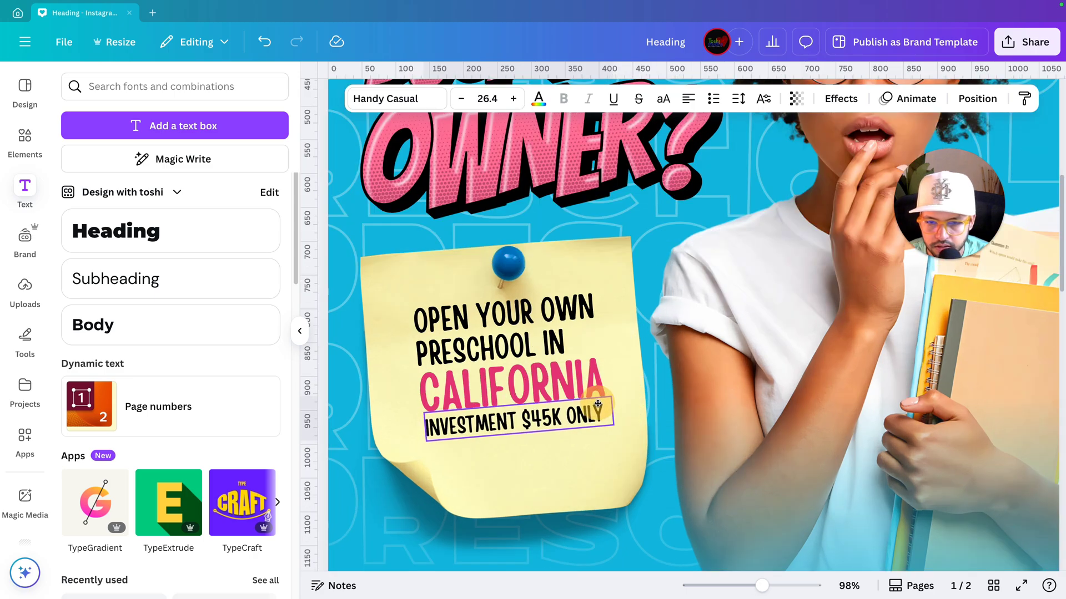
pyautogui.keyDown('shift'); pyautogui.click(555, 383); pyautogui.keyUp('shift')
pyautogui.keyDown('shift'); pyautogui.click(547, 343); pyautogui.keyUp('shift')
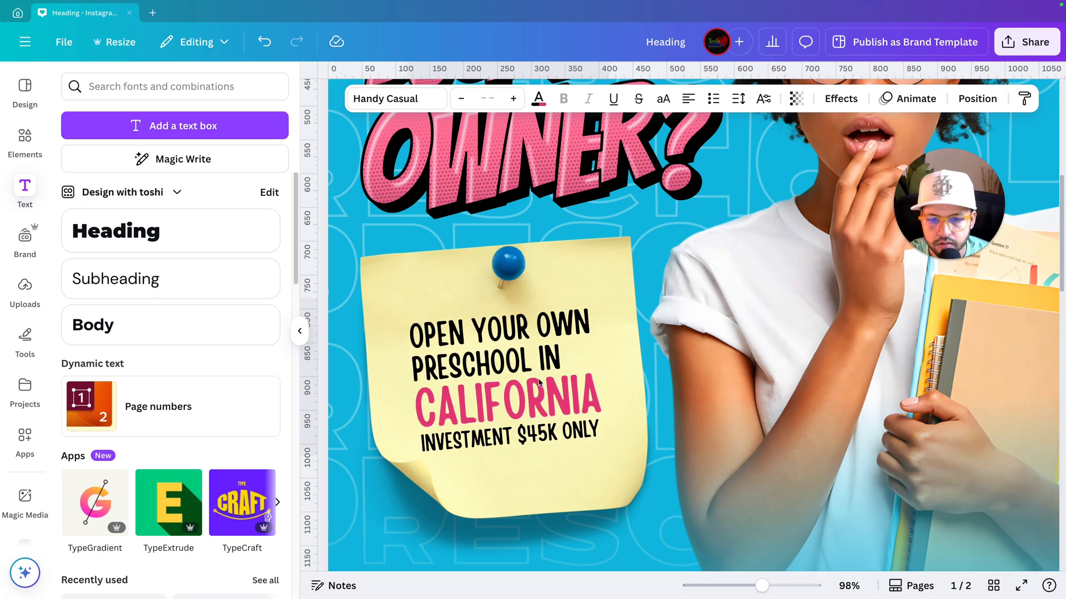
pyautogui.press('Right')
pyautogui.press('Right')
pyautogui.press('Right')
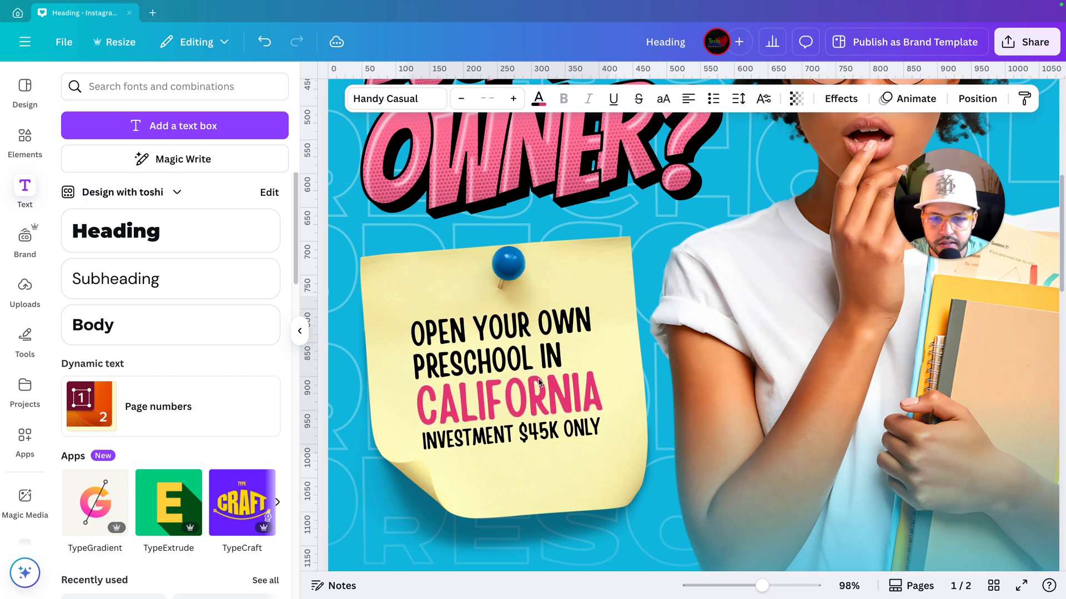
pyautogui.press('Right')
pyautogui.press('Right')
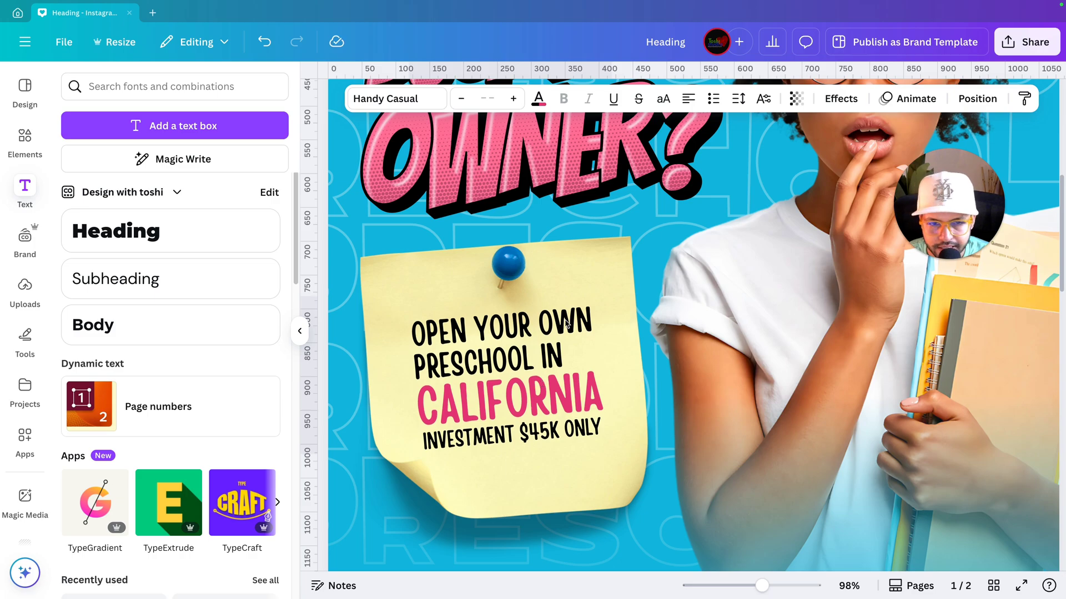
pyautogui.moveTo(608, 296); pyautogui.dragTo(618, 290)
pyautogui.press('Escape')
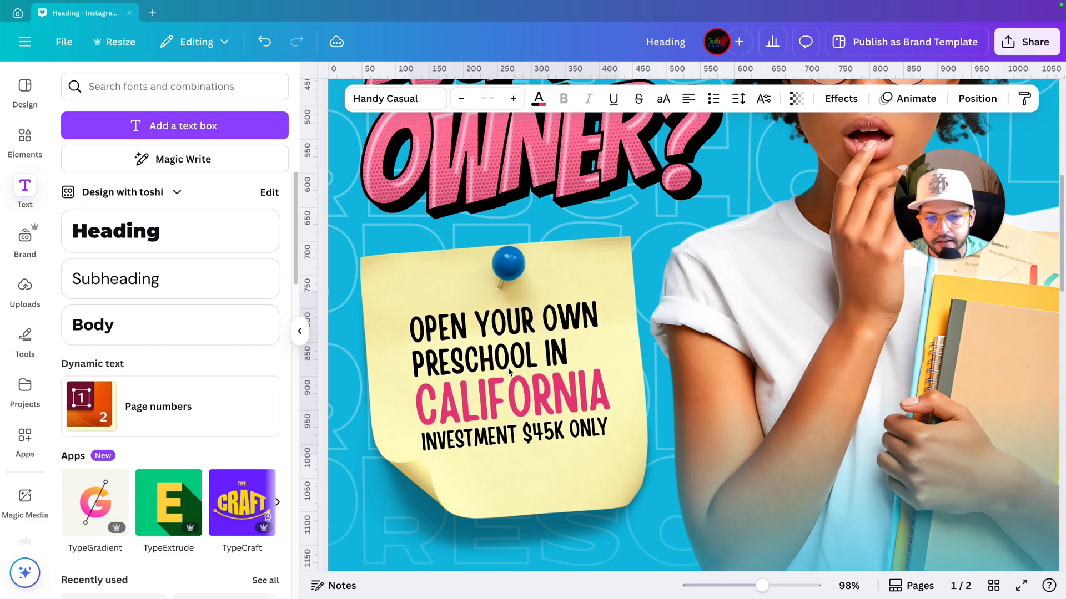
pyautogui.click(596, 301)
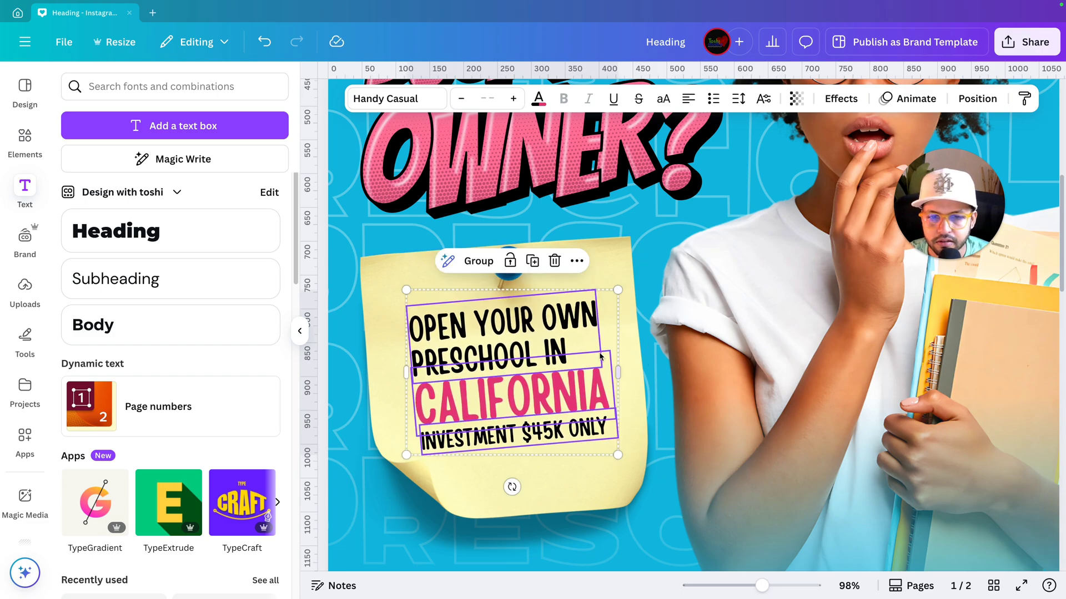
# Copy the INVESTMENT $45K ONLY line below the note and clear it for the web address
pyautogui.click(611, 264)
pyautogui.scroll(-5, 611, 264)
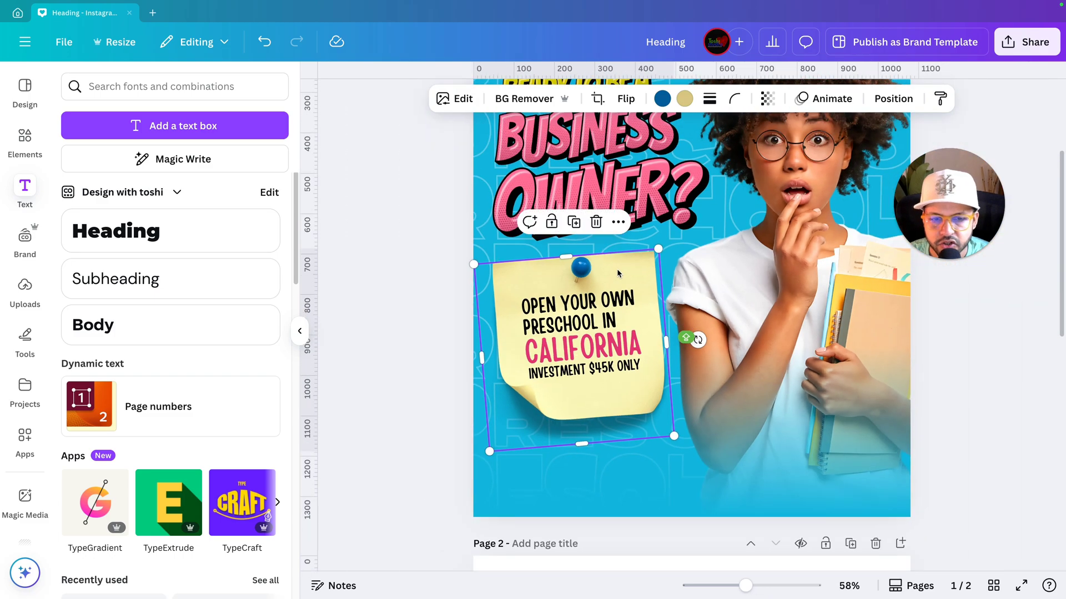
pyautogui.click(391, 376)
pyautogui.scroll(-2, 390, 376)
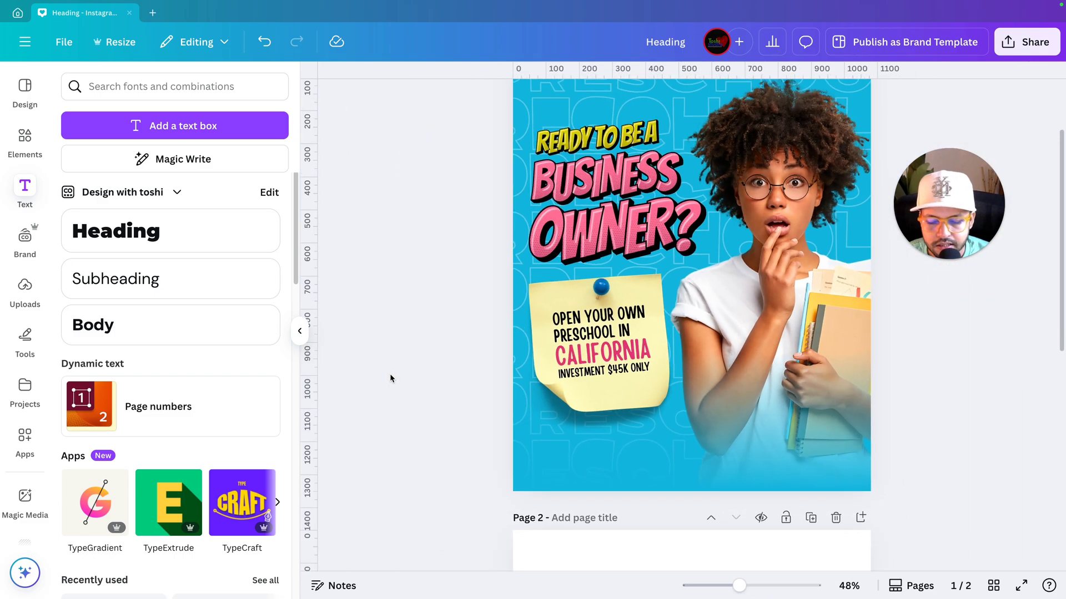
pyautogui.scroll(4, 390, 378)
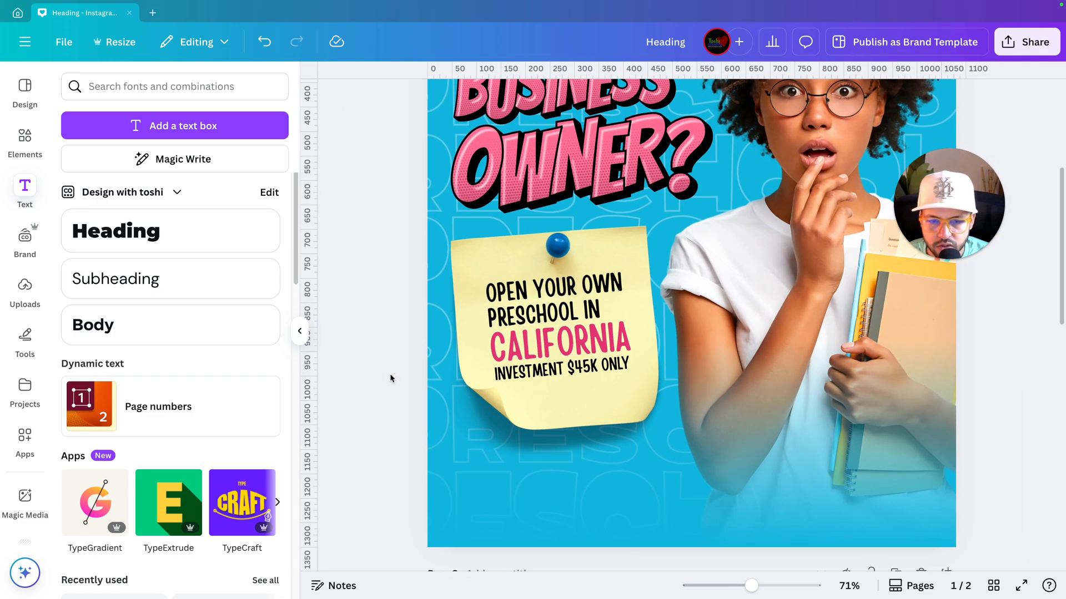
pyautogui.click(548, 373)
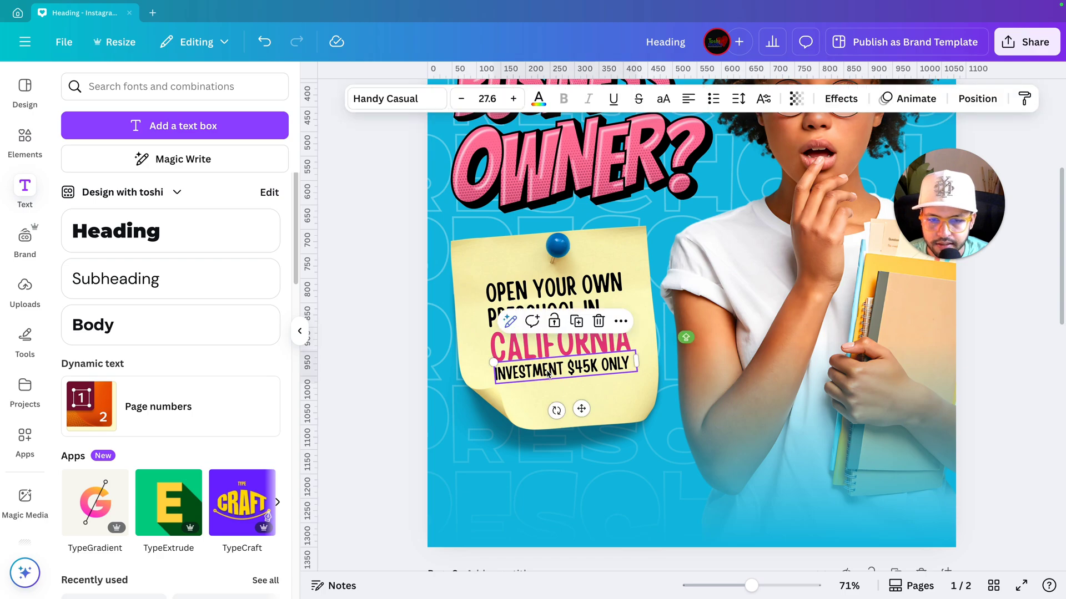
pyautogui.moveTo(548, 373); pyautogui.dragTo(538, 490)
pyautogui.press('BackSpace')
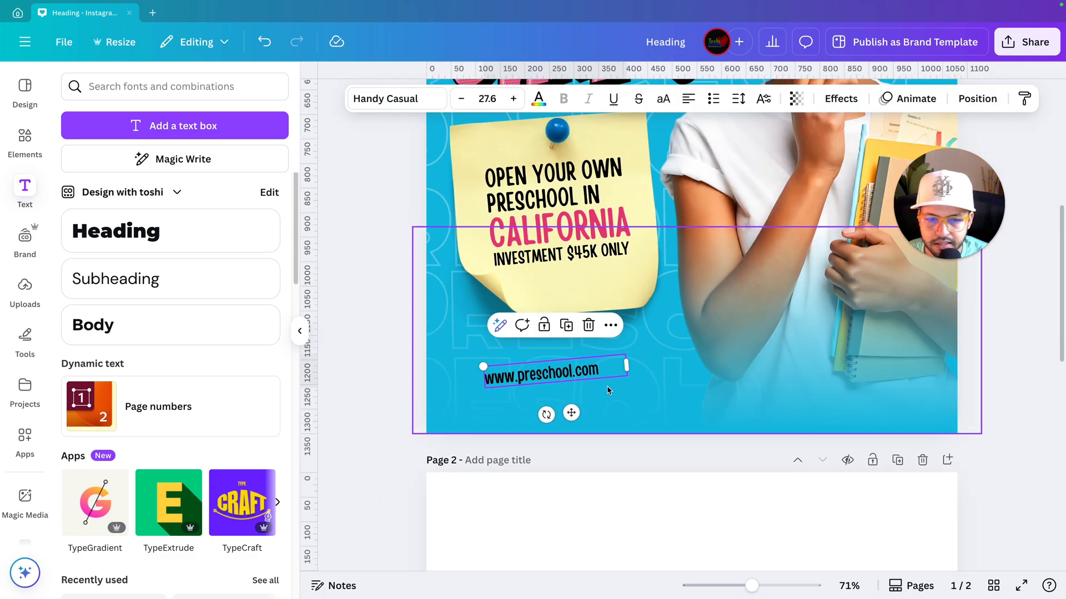
pyautogui.moveTo(546, 415); pyautogui.dragTo(544, 414)
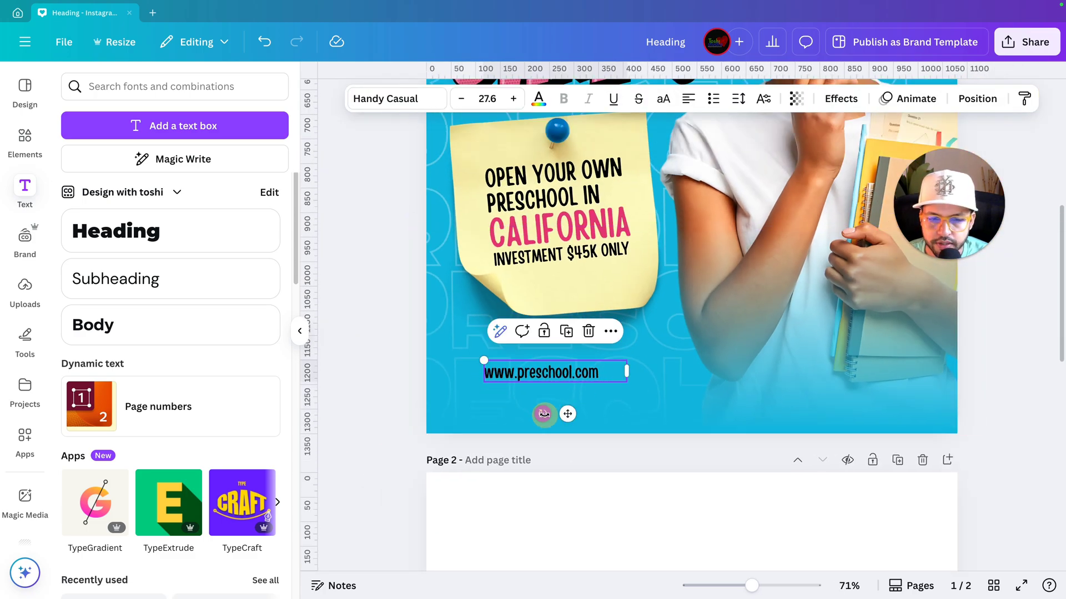
pyautogui.click(542, 105)
pyautogui.click(190, 319)
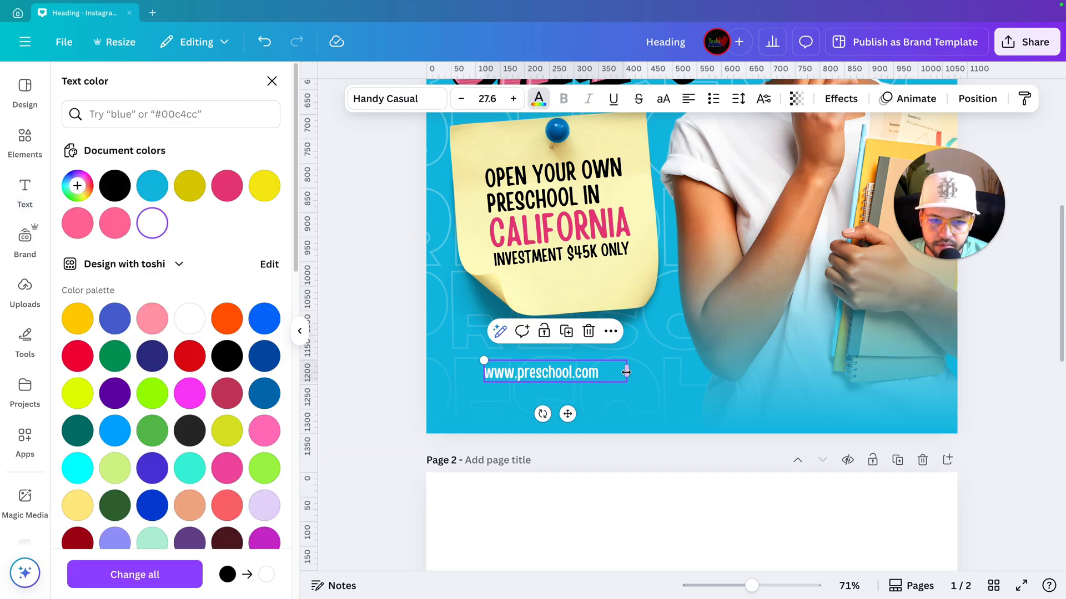
pyautogui.moveTo(626, 360); pyautogui.dragTo(584, 368)
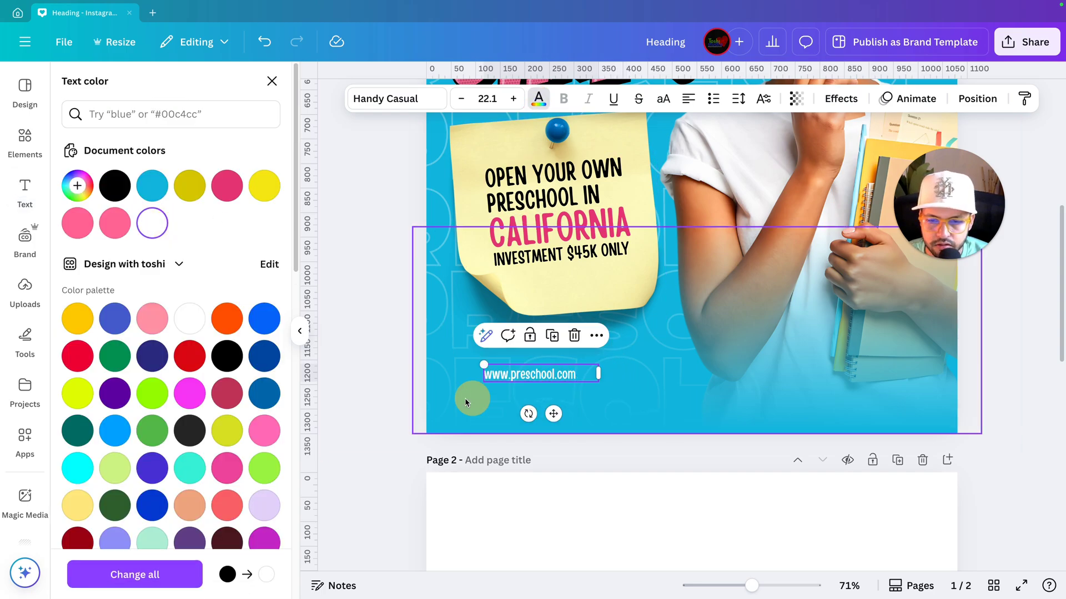
pyautogui.click(385, 414)
pyautogui.moveTo(514, 377)
pyautogui.mouseDown()
pyautogui.moveTo(535, 404)
pyautogui.moveTo(546, 398)
pyautogui.moveTo(526, 392)
pyautogui.mouseUp()
pyautogui.click(345, 400)
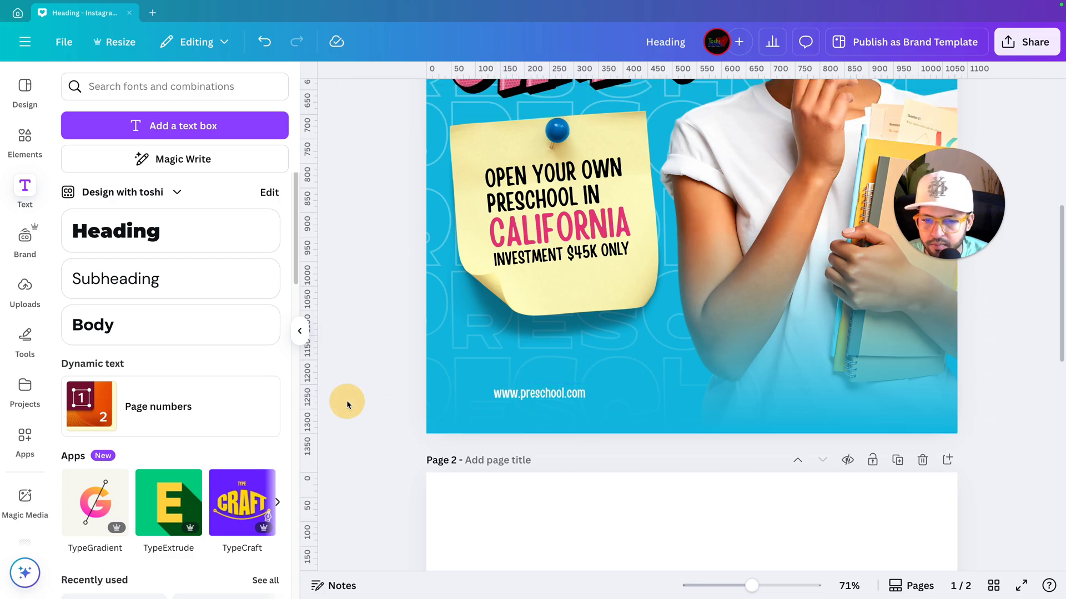
# Search Elements for 'link' and add the chain-link graphic near the URL
pyautogui.click(25, 141)
pyautogui.click(197, 89)
pyautogui.hotkey('ctrl', 'a')
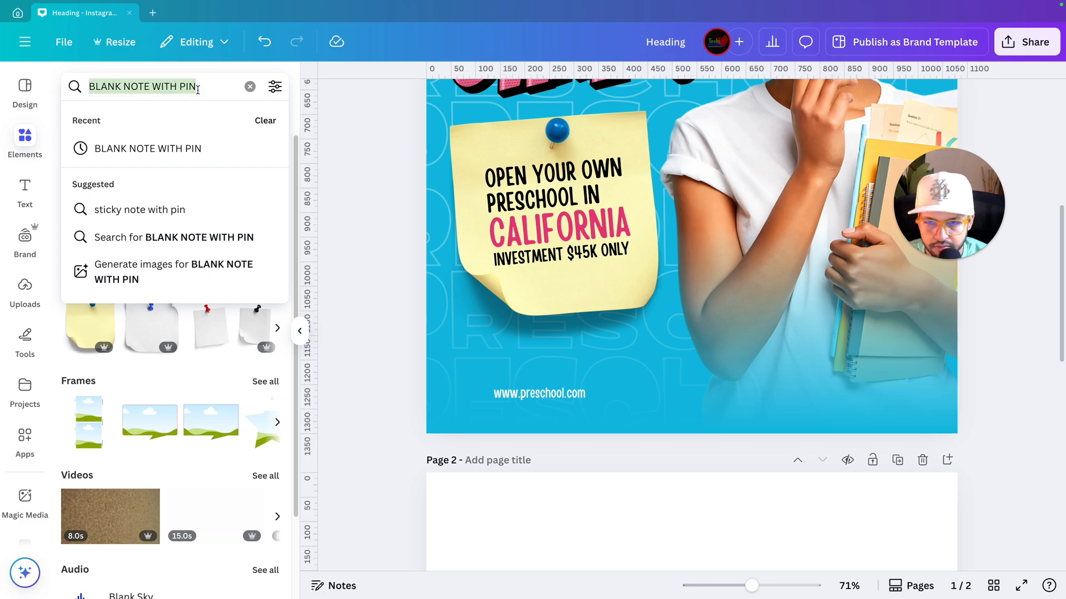
pyautogui.press('BackSpace')
pyautogui.write('link')
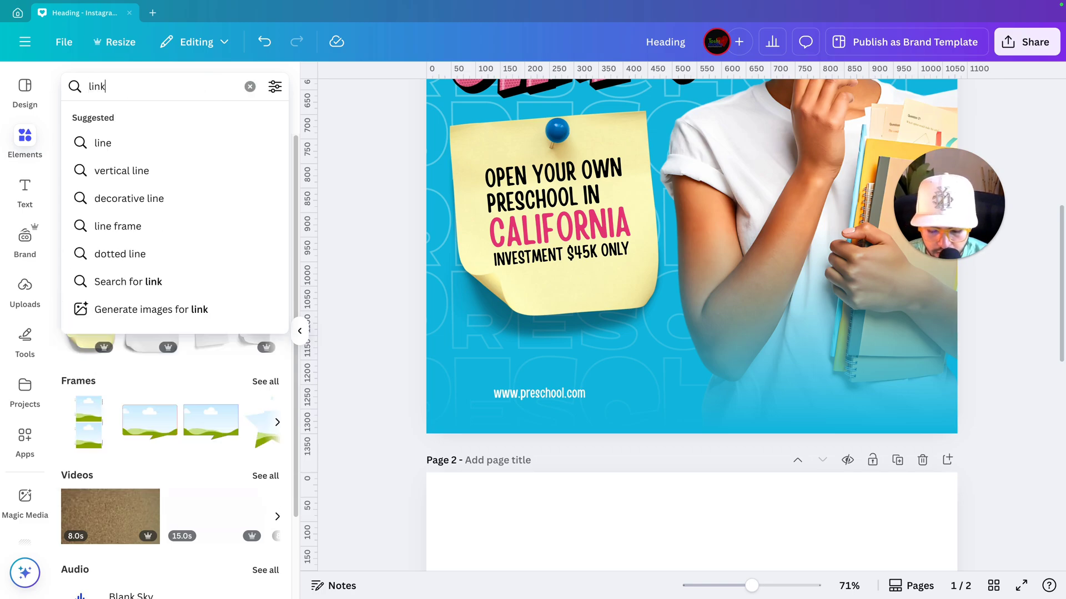
pyautogui.press('Return')
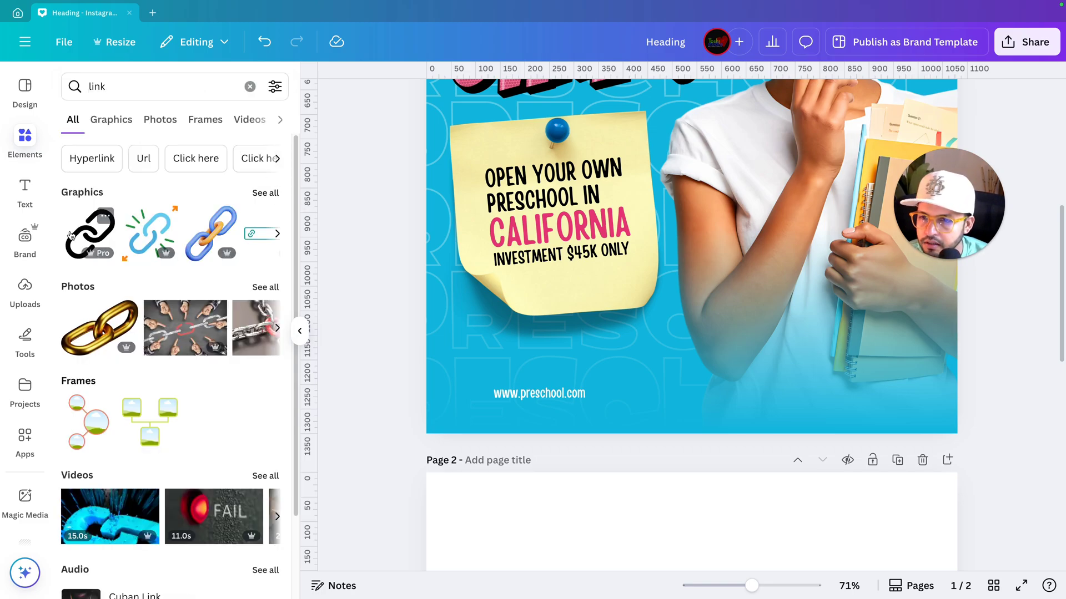
pyautogui.click(70, 235)
pyautogui.moveTo(694, 166); pyautogui.dragTo(516, 360)
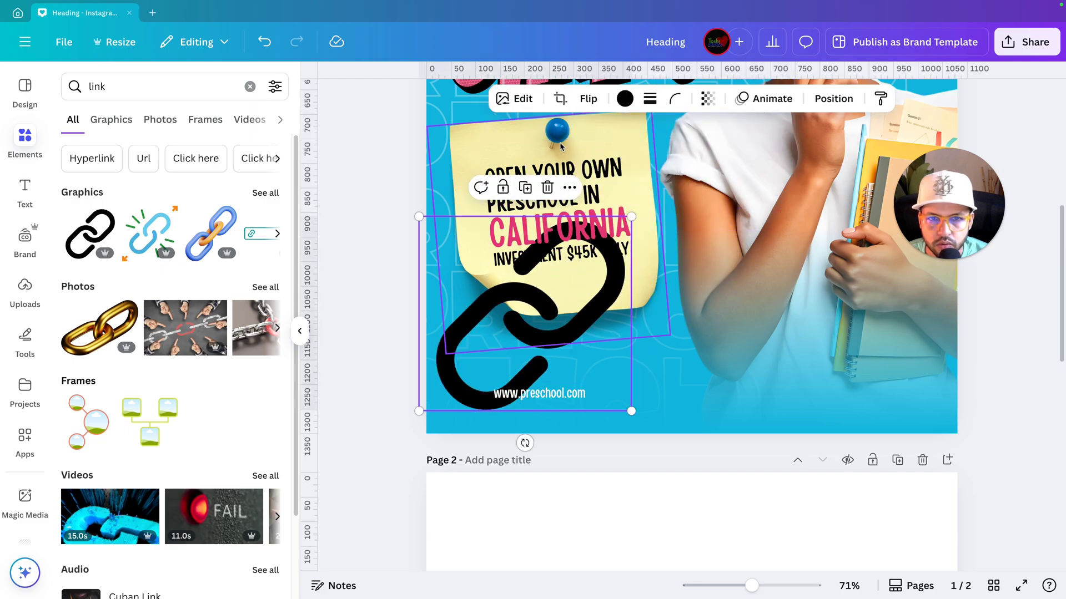
# Make the chain-link white and shrink it to a small icon beside the URL
pyautogui.click(623, 100)
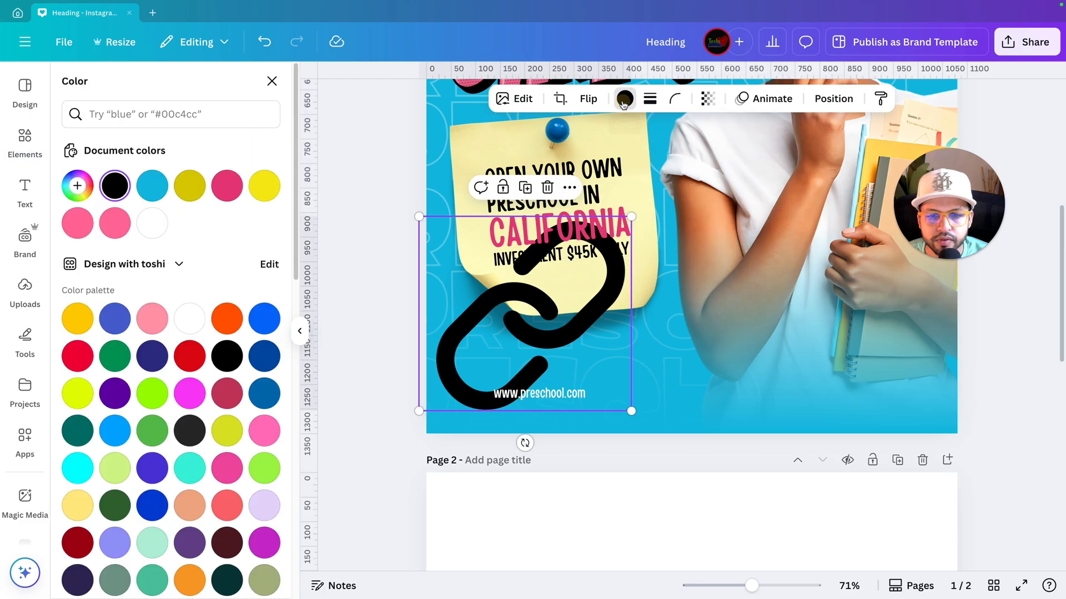
pyautogui.click(152, 223)
pyautogui.moveTo(631, 216); pyautogui.dragTo(492, 437)
pyautogui.scroll(6, 470, 435)
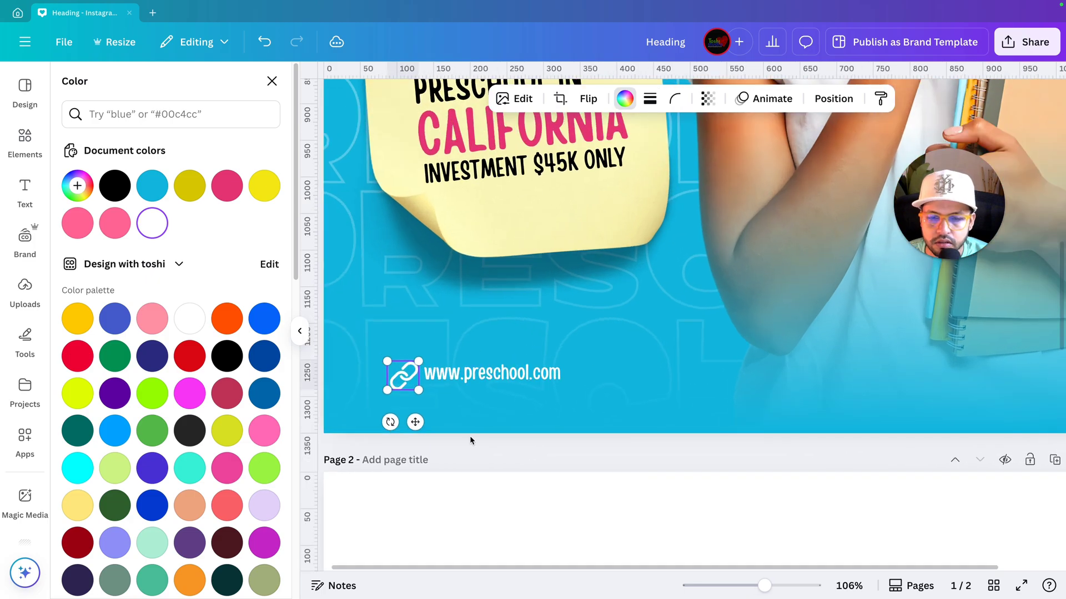
pyautogui.moveTo(332, 336); pyautogui.dragTo(382, 314)
pyautogui.keyDown('shift'); pyautogui.click(417, 327); pyautogui.keyUp('shift')
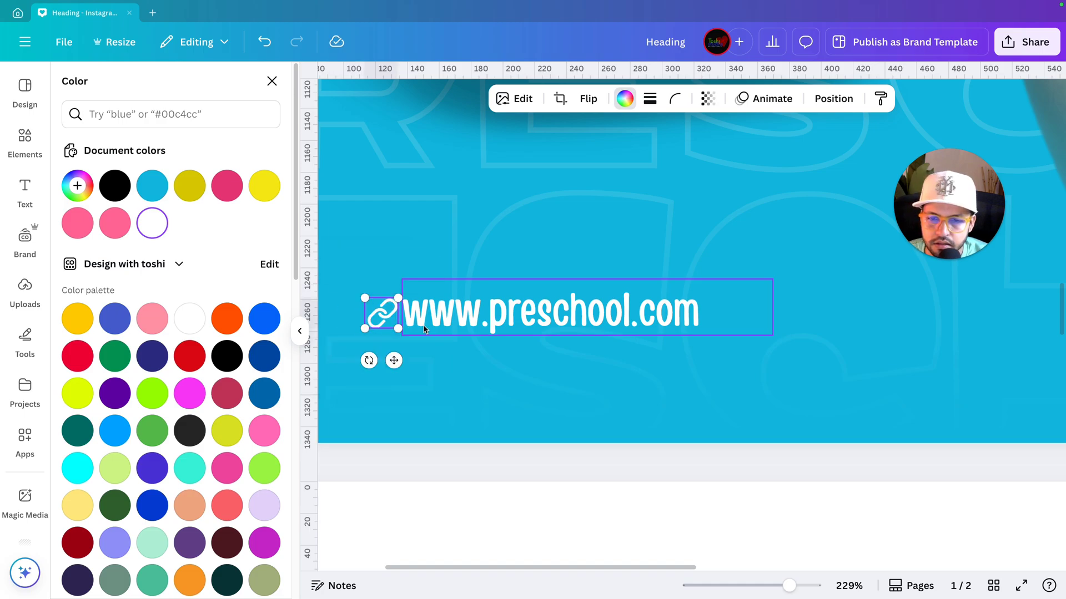
pyautogui.keyDown('ctrl'); pyautogui.scroll(-2, 417, 327); pyautogui.keyUp('ctrl')
pyautogui.click(494, 264)
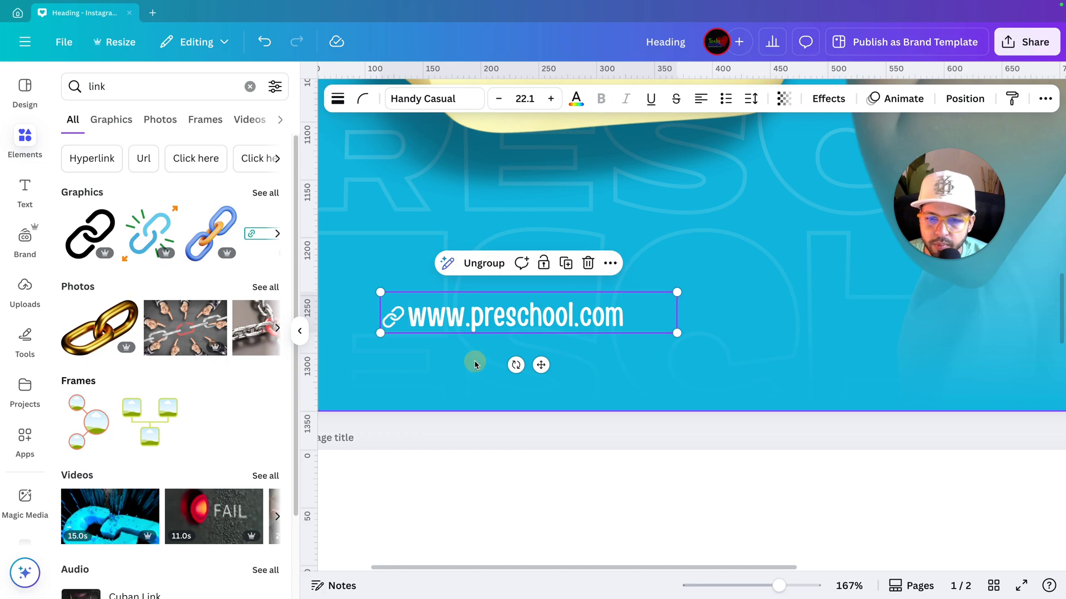
pyautogui.keyDown('ctrl'); pyautogui.scroll(-4, 483, 365); pyautogui.keyUp('ctrl')
pyautogui.keyDown('ctrl'); pyautogui.scroll(-1, 477, 401); pyautogui.keyUp('ctrl')
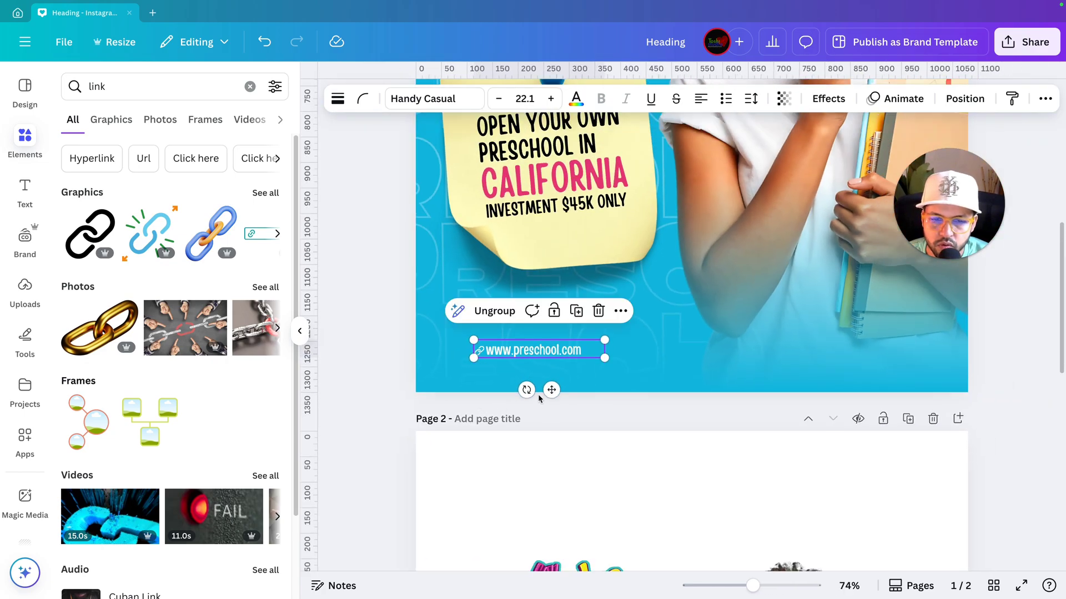
pyautogui.moveTo(550, 390); pyautogui.dragTo(533, 385)
pyautogui.click(342, 415)
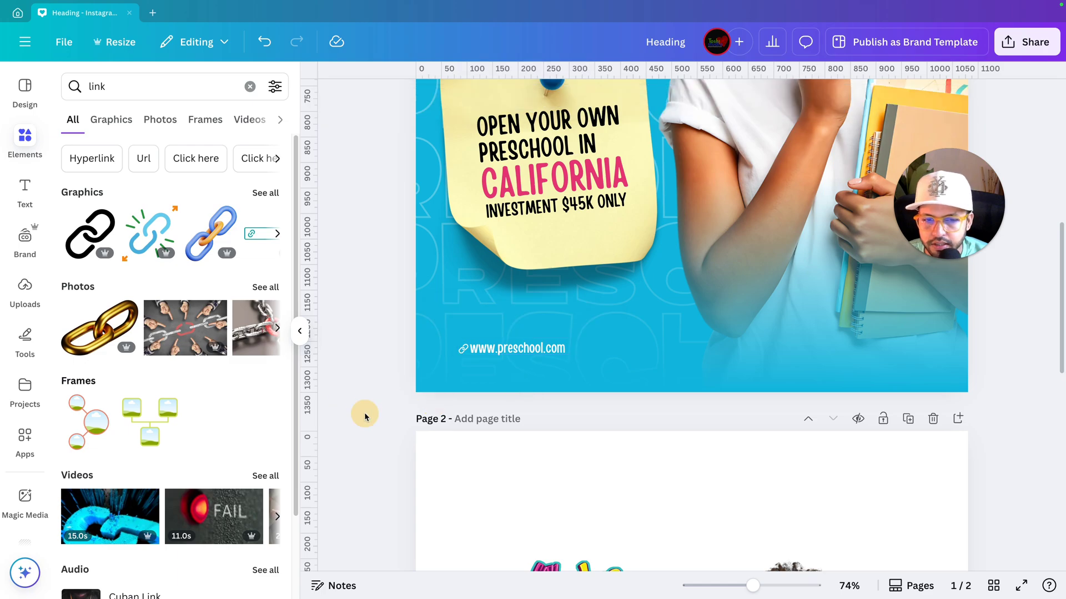
pyautogui.keyDown('ctrl'); pyautogui.scroll(-3, 364, 415); pyautogui.keyUp('ctrl')
pyautogui.keyDown('ctrl'); pyautogui.scroll(2, 370, 420); pyautogui.keyUp('ctrl')
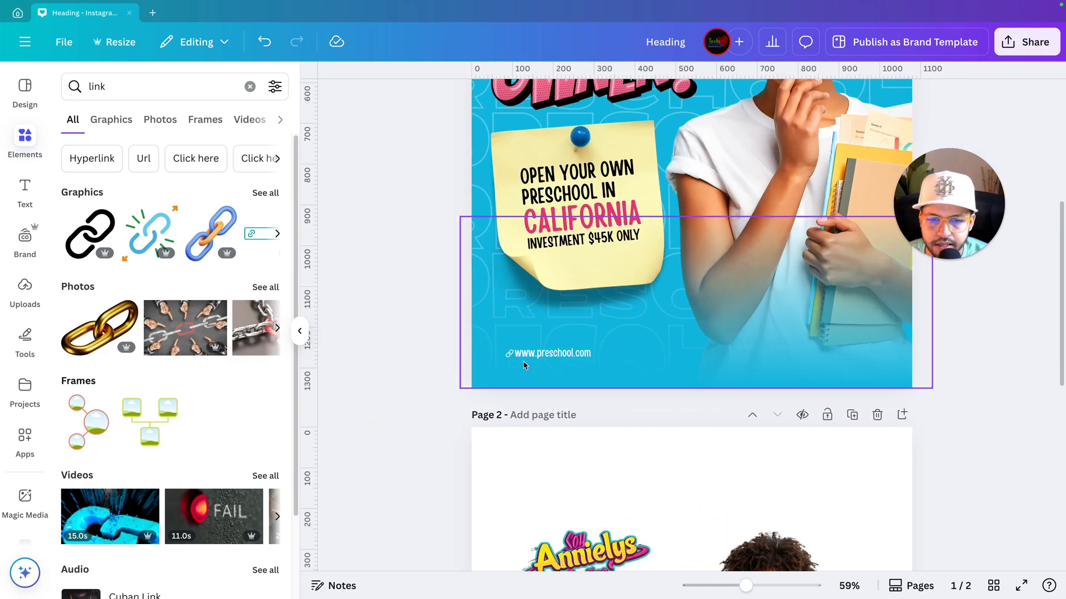
pyautogui.click(559, 355)
pyautogui.moveTo(610, 344); pyautogui.dragTo(660, 338)
pyautogui.click(641, 344)
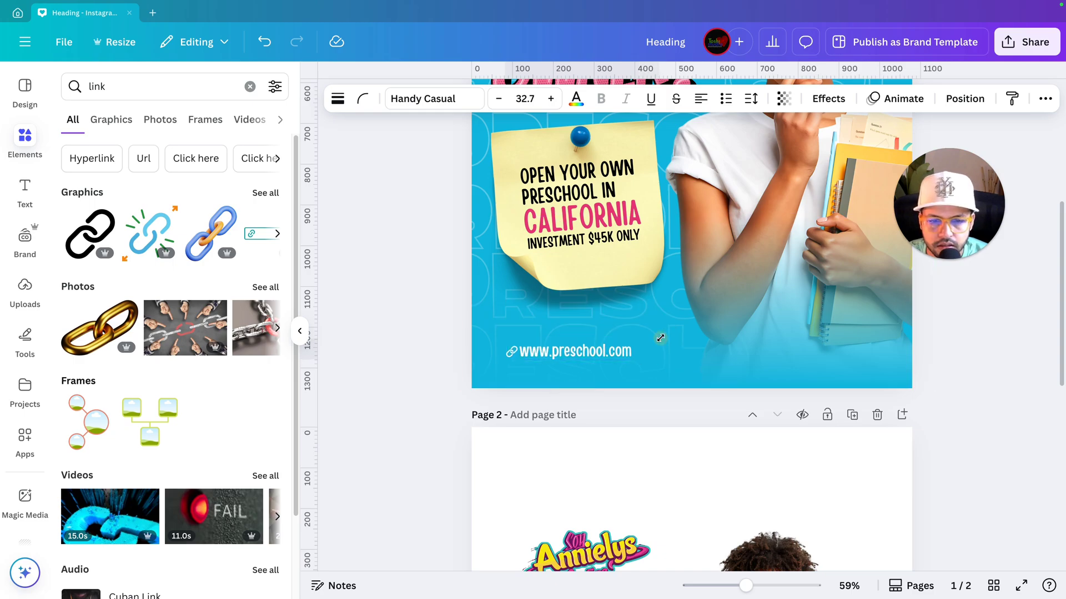
pyautogui.scroll(-3, 461, 384)
pyautogui.click(460, 384)
pyautogui.scroll(-2, 460, 384)
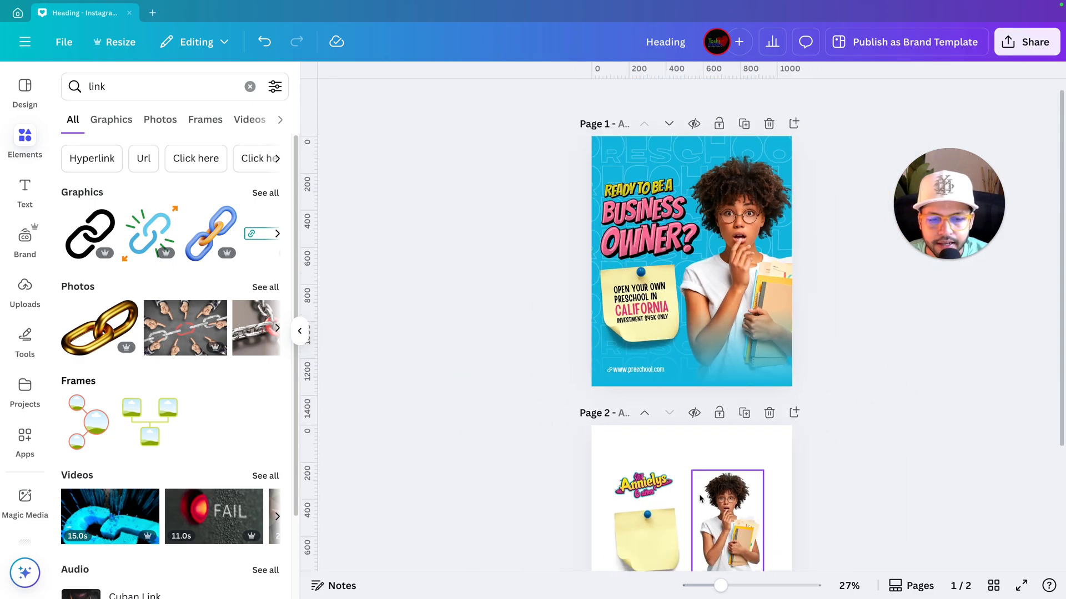
# Move the brand logo from page 2 up onto the top of page 1
pyautogui.click(641, 490)
pyautogui.scroll(4, 641, 490)
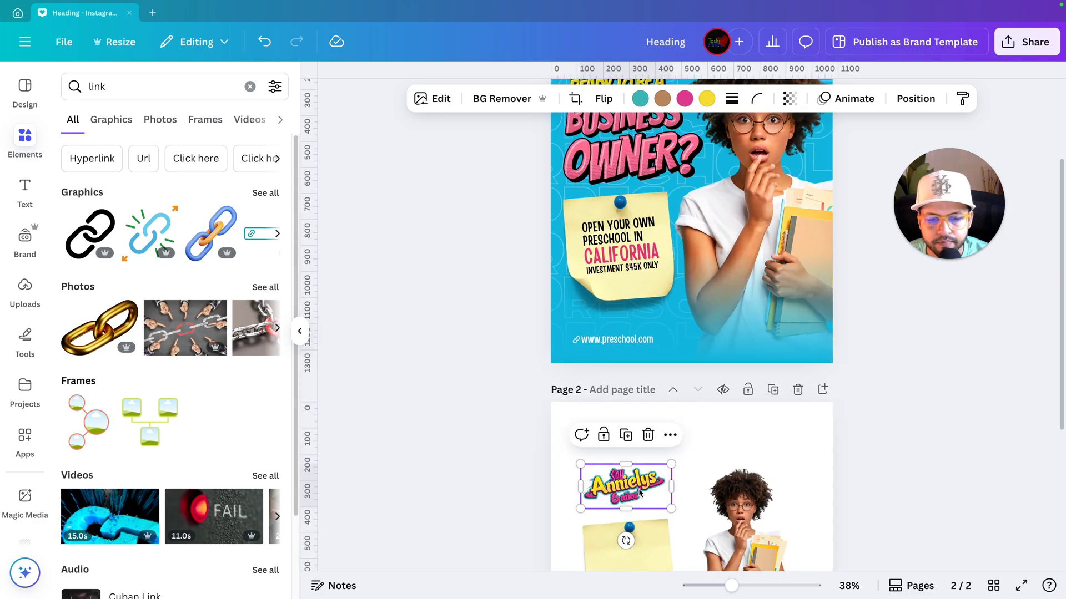
pyautogui.moveTo(635, 496); pyautogui.dragTo(550, 250)
pyautogui.click(419, 312)
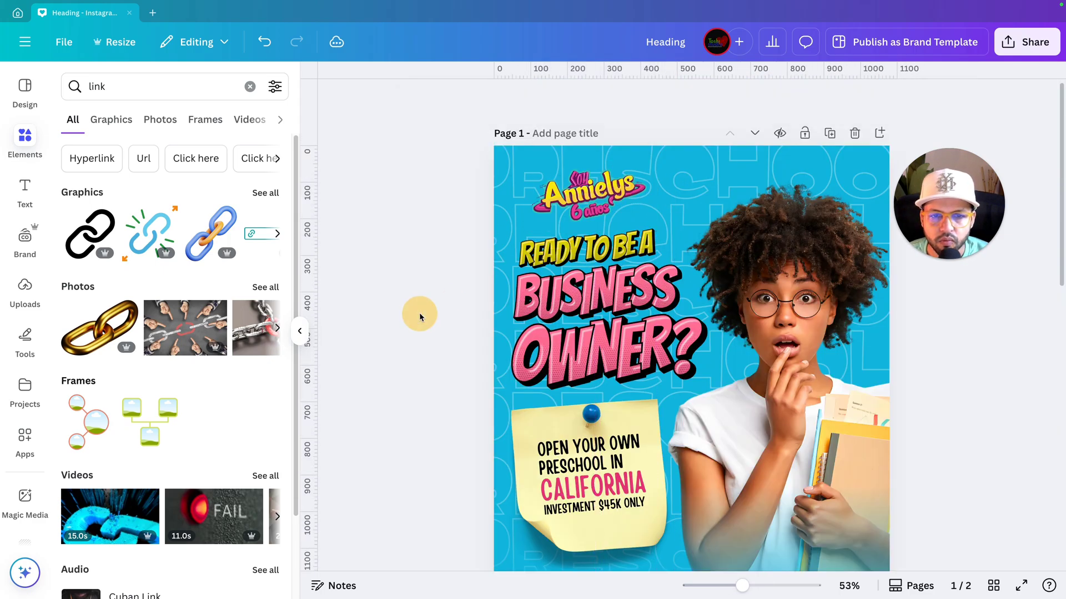
# Shrink the brand logo so it sits small at page 1's top-left, above the comic headline
pyautogui.scroll(3, 418, 311)
pyautogui.scroll(-3, 422, 318)
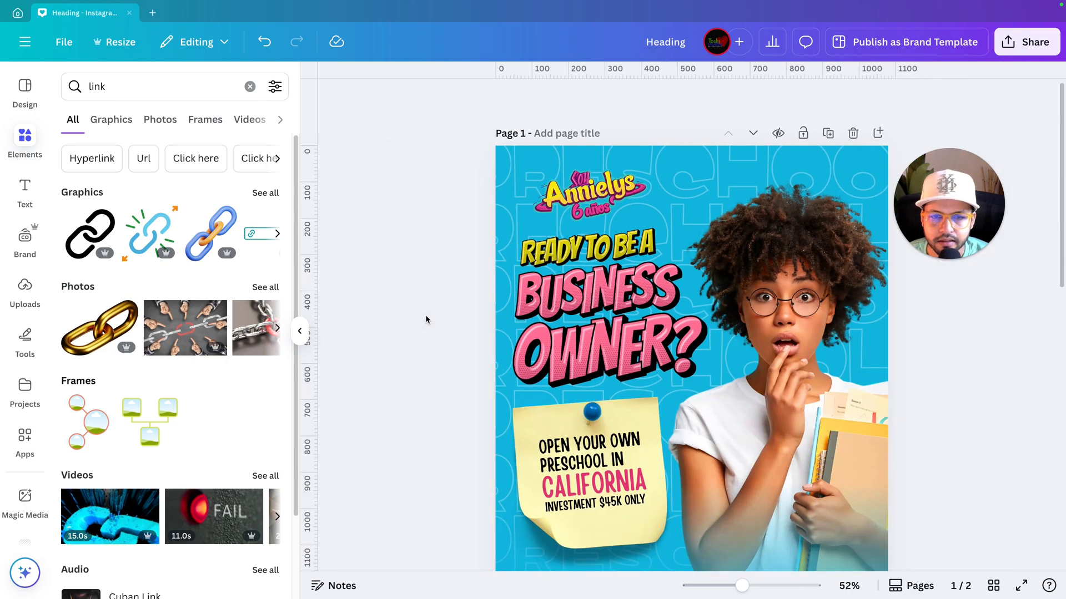
pyautogui.click(586, 208)
pyautogui.moveTo(652, 228); pyautogui.dragTo(590, 207)
pyautogui.click(425, 272)
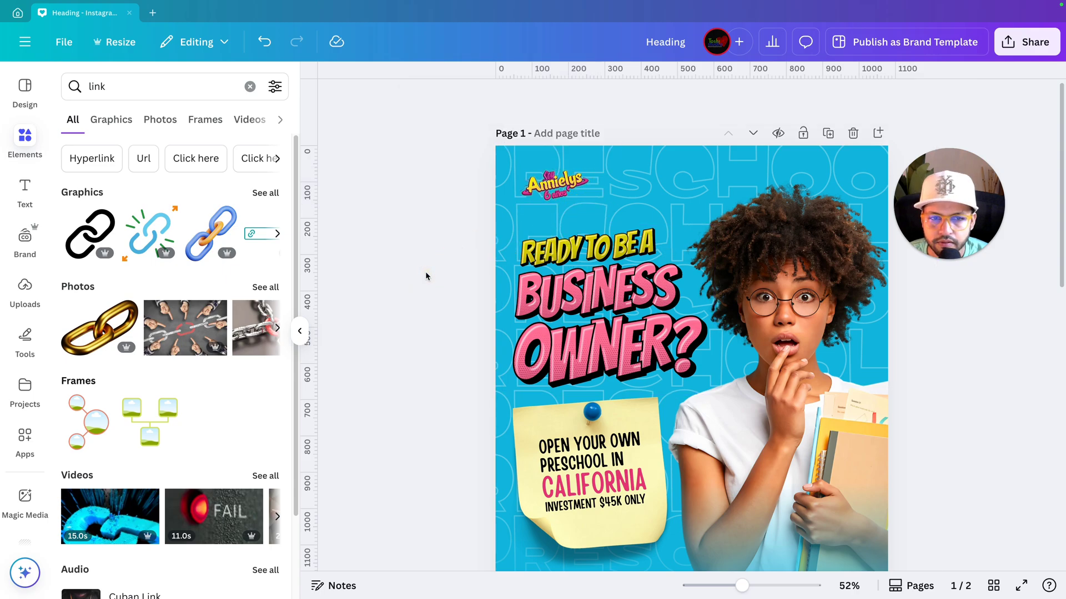
pyautogui.scroll(-3, 425, 271)
pyautogui.scroll(2, 865, 401)
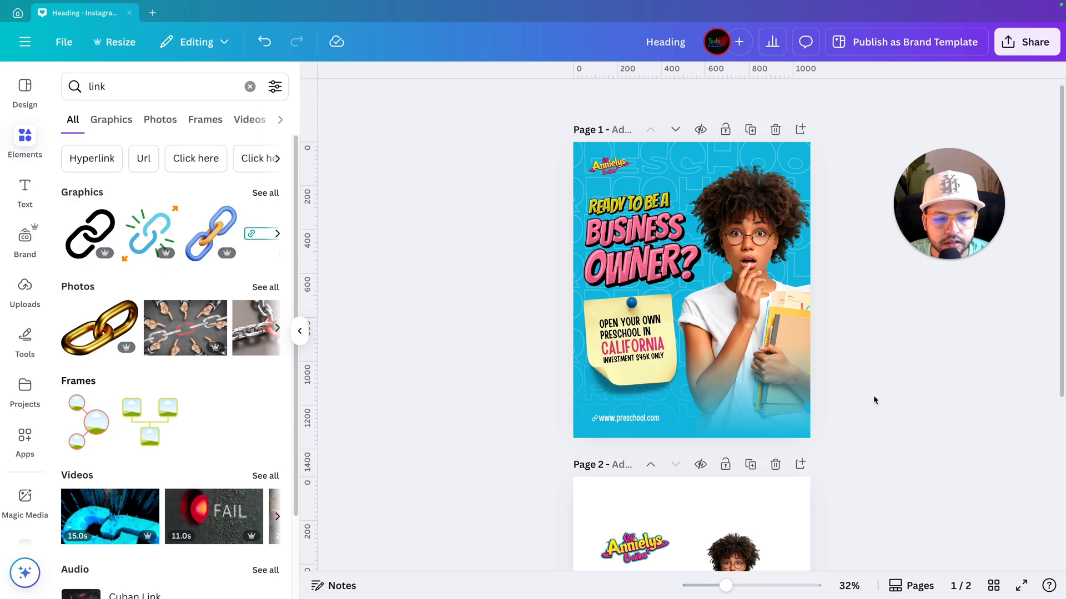
pyautogui.scroll(4, 874, 395)
pyautogui.scroll(1, 957, 407)
pyautogui.scroll(-1, 956, 407)
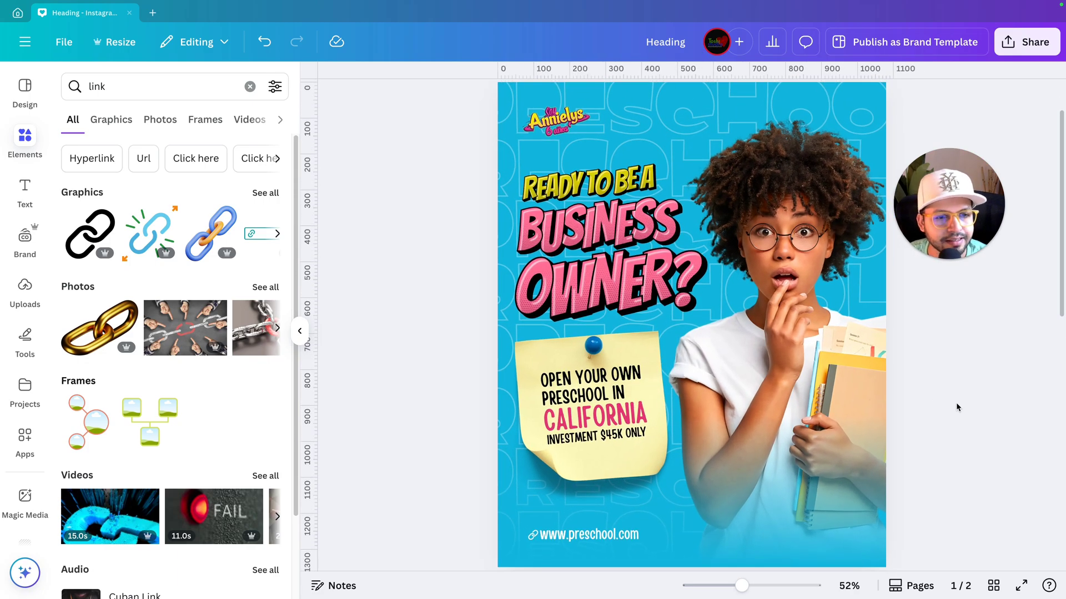